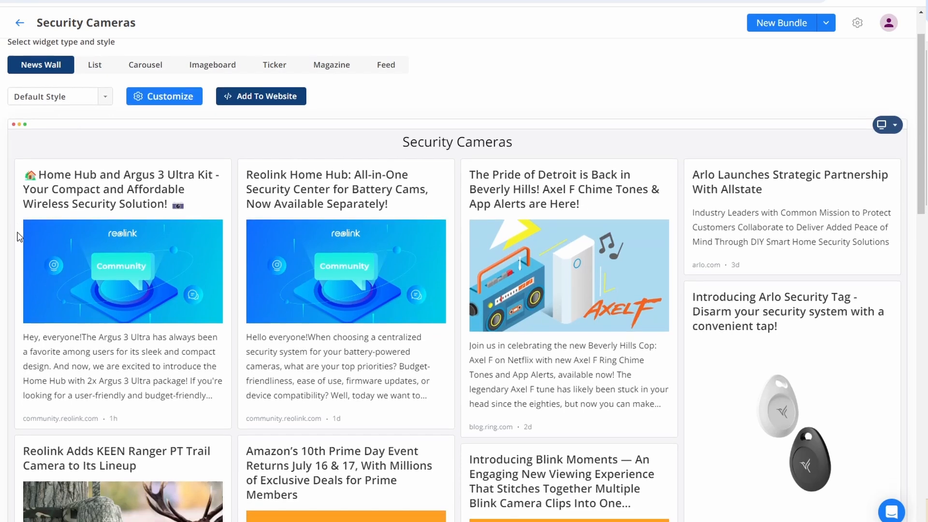
# Review the Security Cameras news wall and the generated WordPress posts about Blink Moments and Arlo.
pyautogui.scroll(-4, 17, 236)
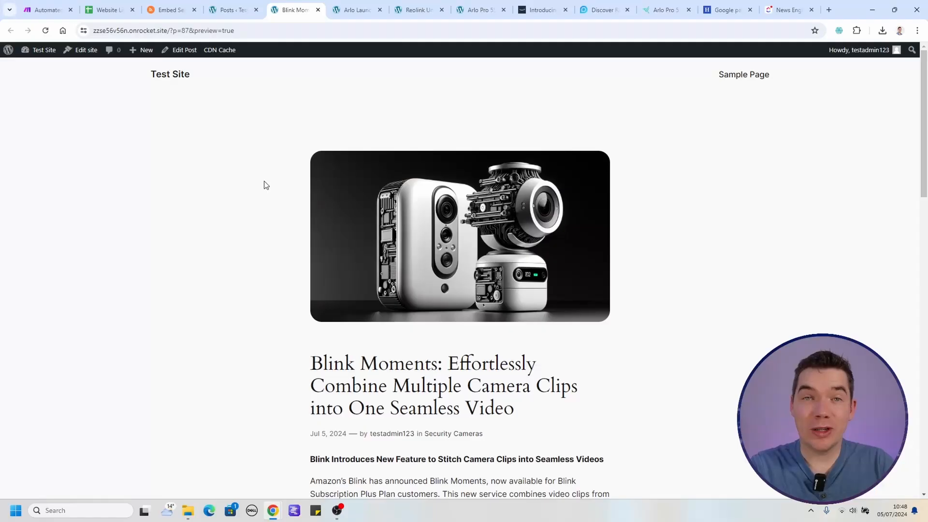
pyautogui.scroll(-1, 265, 188)
pyautogui.scroll(-3, 265, 189)
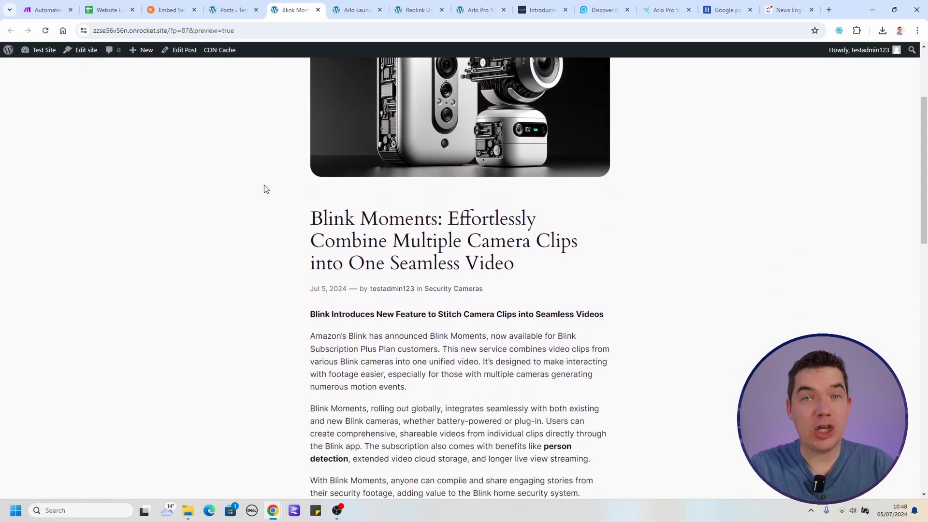
pyautogui.scroll(-2, 264, 187)
pyautogui.click(355, 10)
pyautogui.scroll(-3, 323, 224)
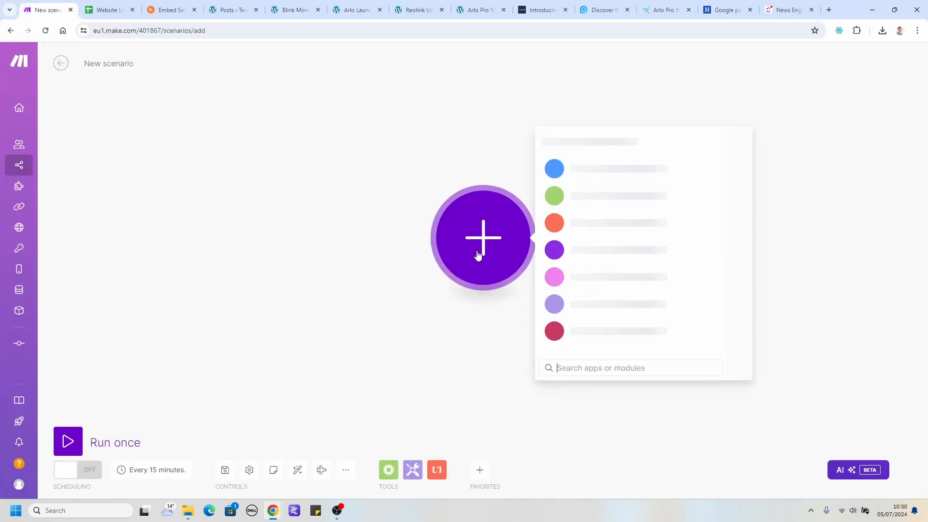
# Import the blueprint.json file into the new Make scenario.
pyautogui.click(347, 469)
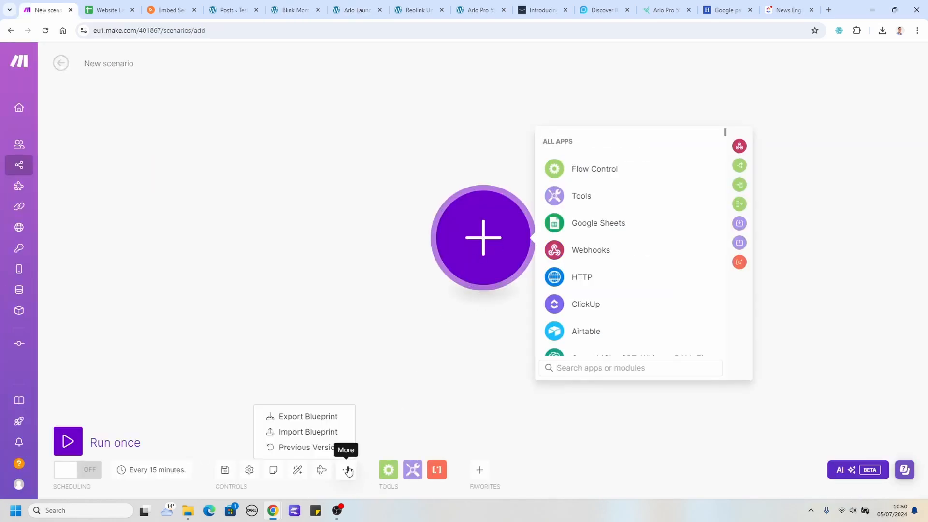
pyautogui.click(298, 432)
pyautogui.click(405, 277)
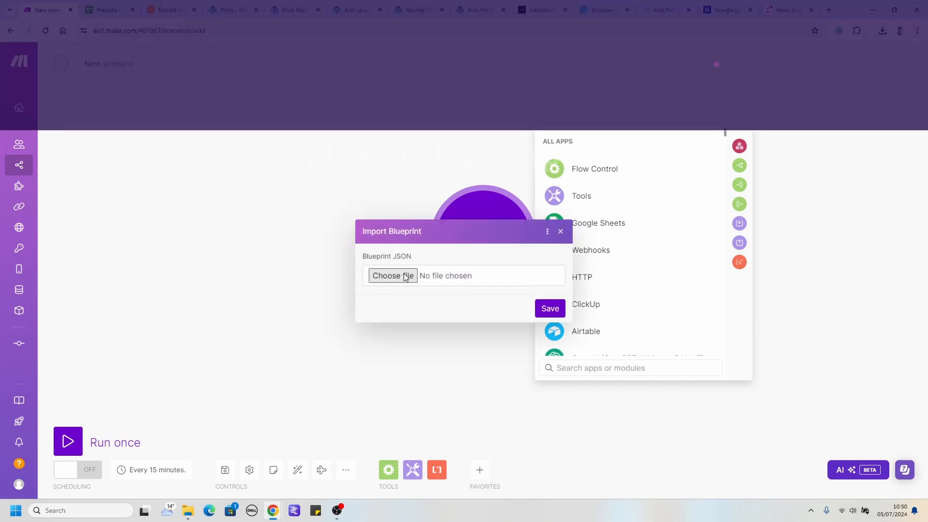
pyautogui.doubleClick(127, 94)
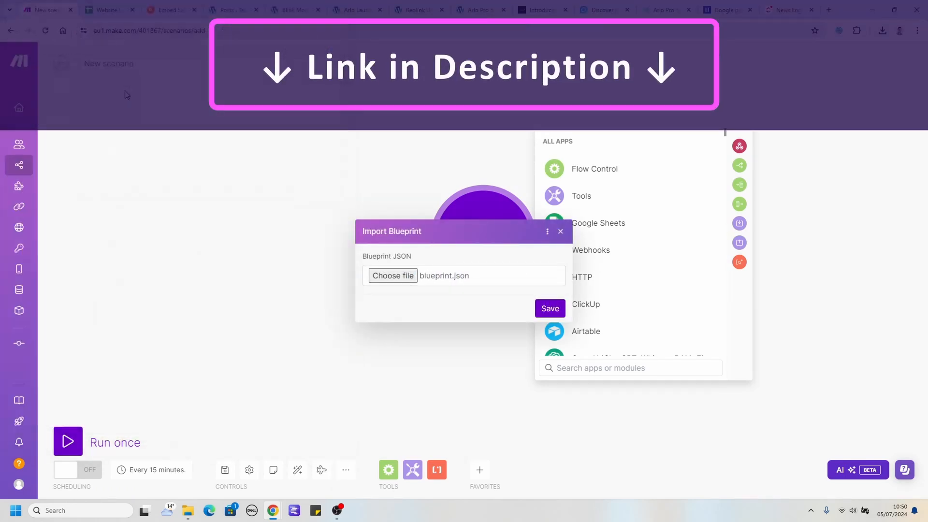
pyautogui.click(549, 309)
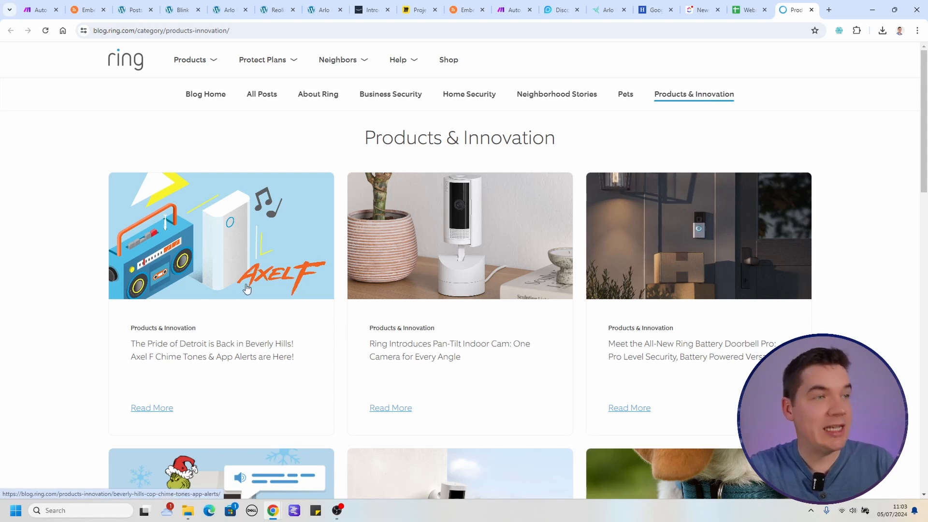
pyautogui.scroll(-1, 692, 263)
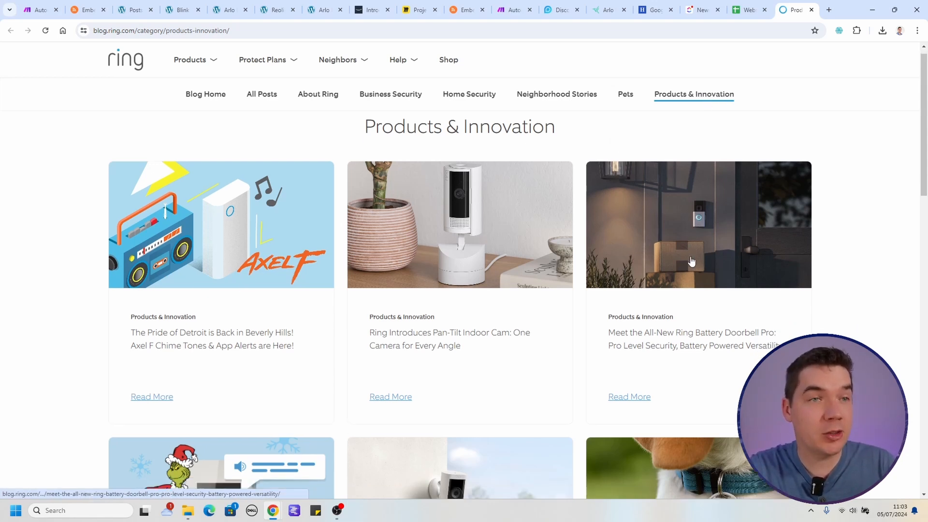
pyautogui.scroll(-3, 284, 295)
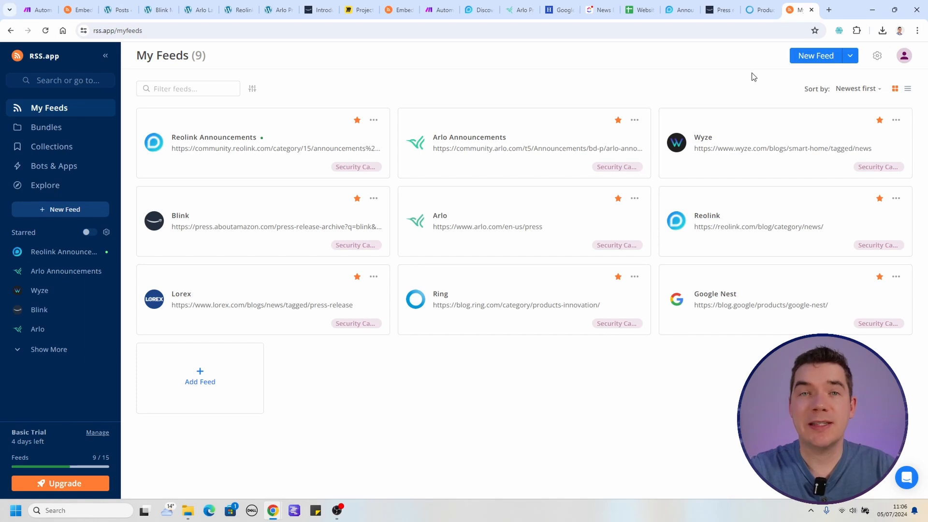
pyautogui.click(821, 58)
pyautogui.click(410, 131)
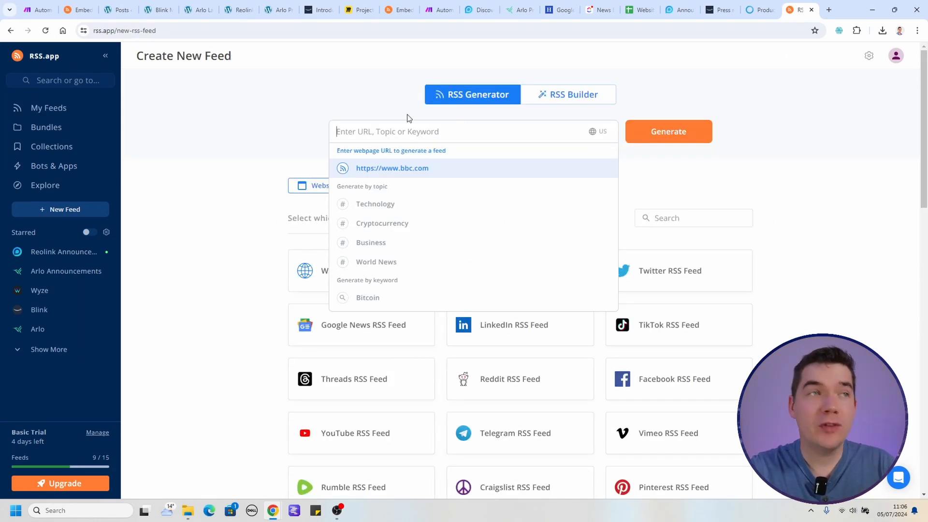
pyautogui.click(404, 113)
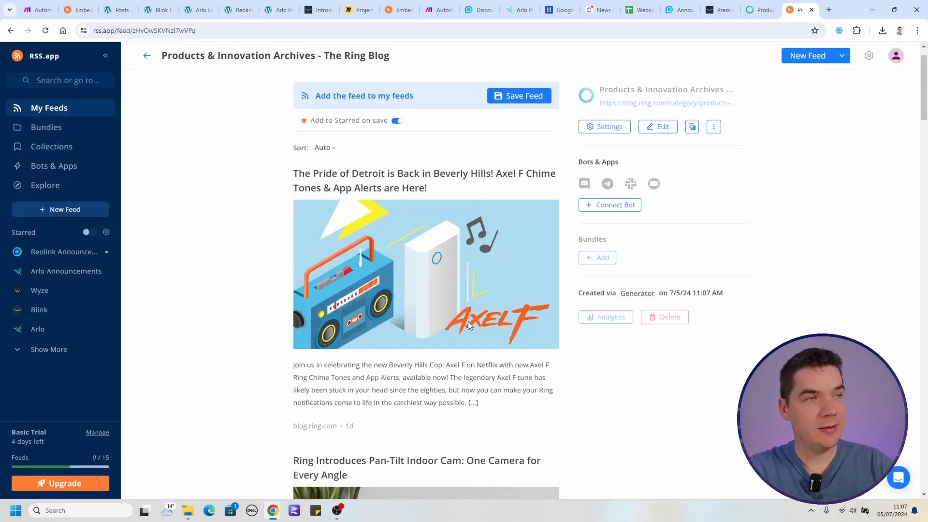
pyautogui.scroll(-9, 467, 324)
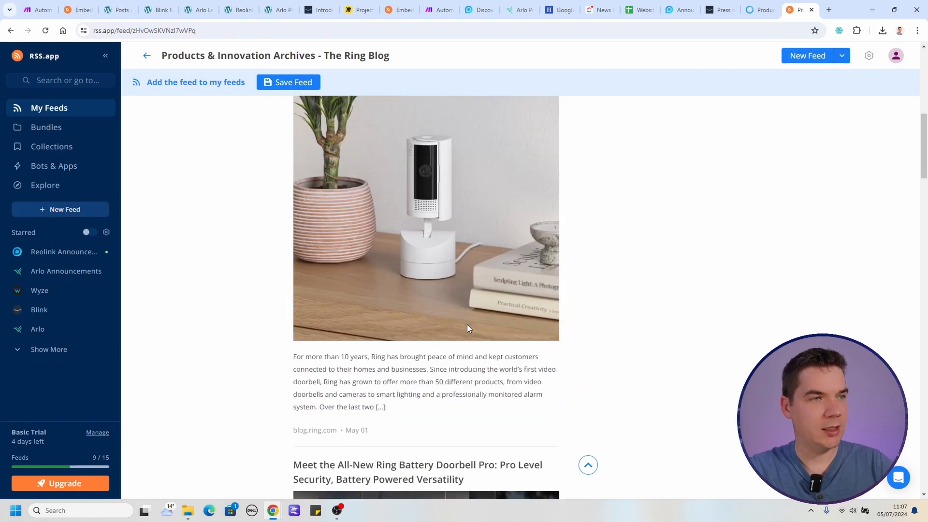
pyautogui.scroll(9, 466, 324)
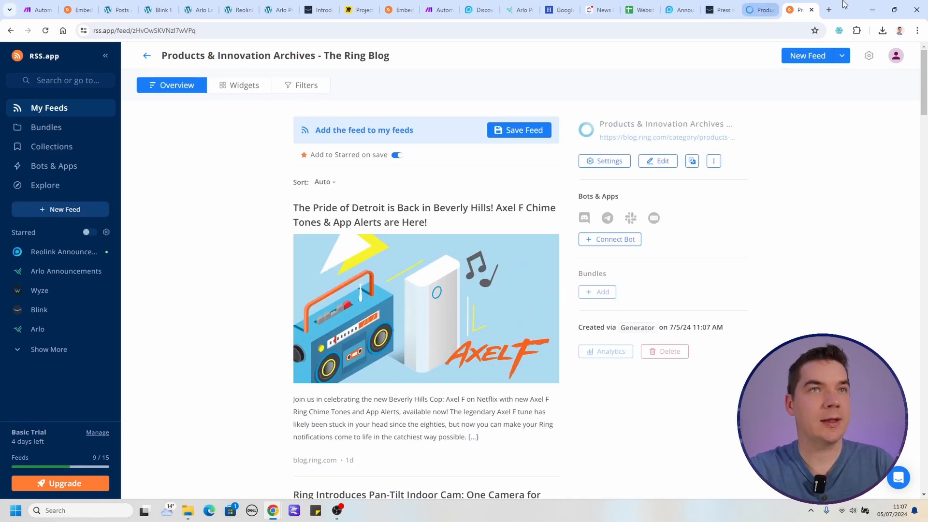
# Open the Ring Products & Innovation blog page in a new browser tab and review its articles.
pyautogui.click(828, 10)
pyautogui.write('https://blog.ring.com/category/products-innovation/')
pyautogui.press('Return')
pyautogui.scroll(-3, 554, 162)
pyautogui.scroll(-10, 555, 161)
pyautogui.scroll(12, 648, 266)
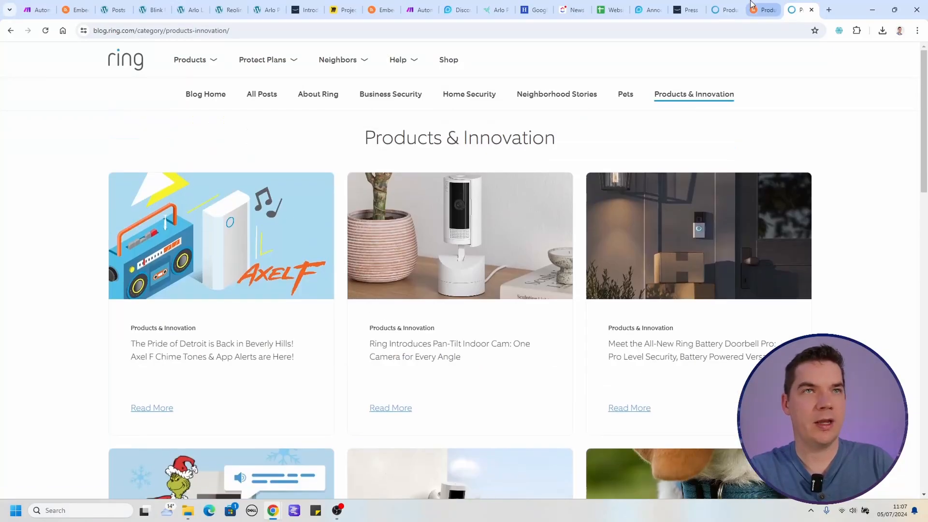
# Compare the generated Ring feed's posts with the blog and save the feed to My Feeds.
pyautogui.click(751, 5)
pyautogui.scroll(-10, 442, 290)
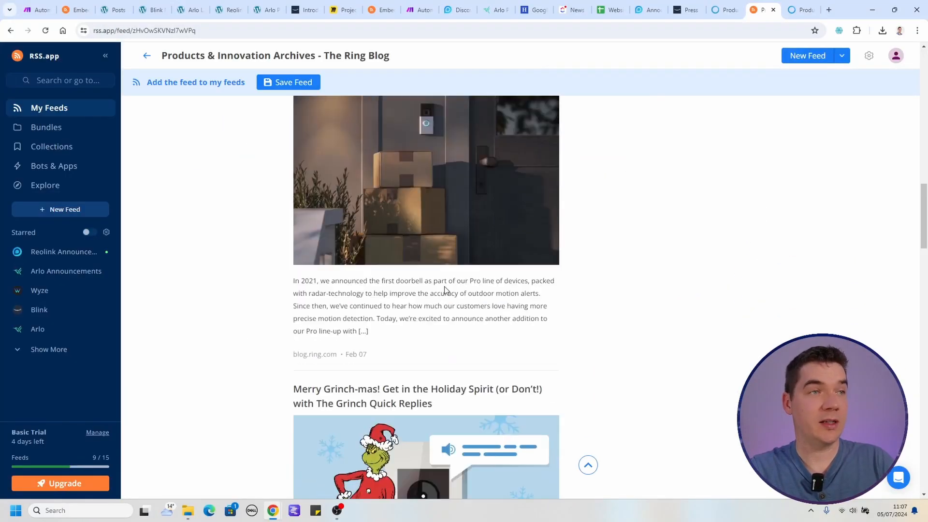
pyautogui.scroll(-5, 446, 290)
pyautogui.click(531, 131)
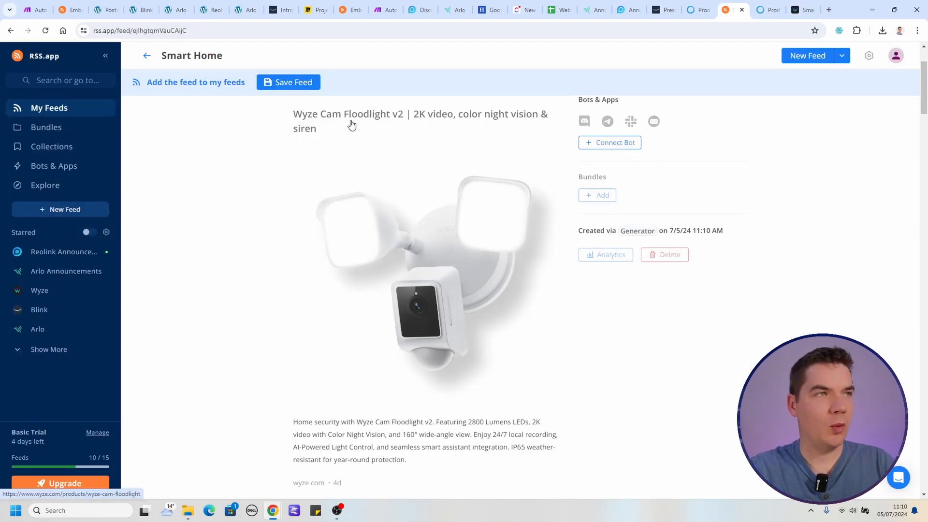
# Compare the posts in the generated Wyze Smart Home feed with the articles and products on the Wyze news page.
pyautogui.scroll(-2, 382, 200)
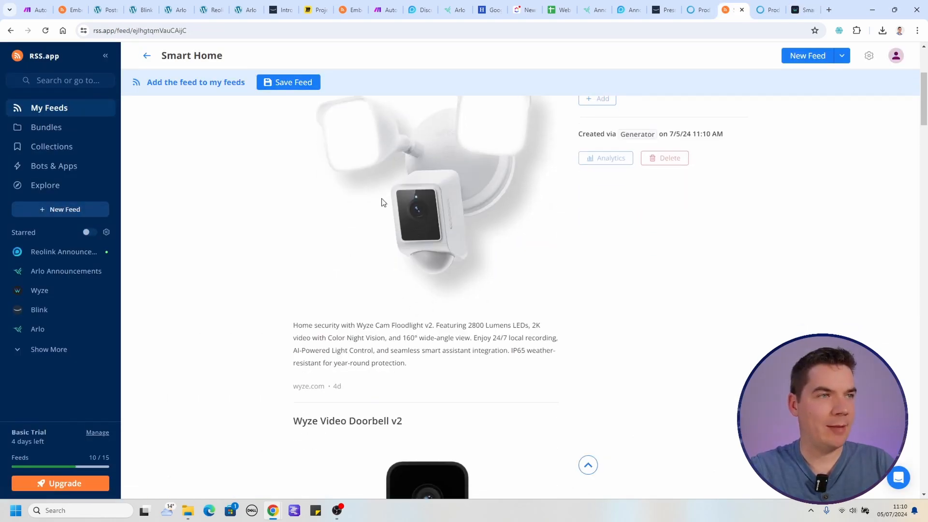
pyautogui.scroll(-5, 386, 232)
pyautogui.scroll(-6, 368, 228)
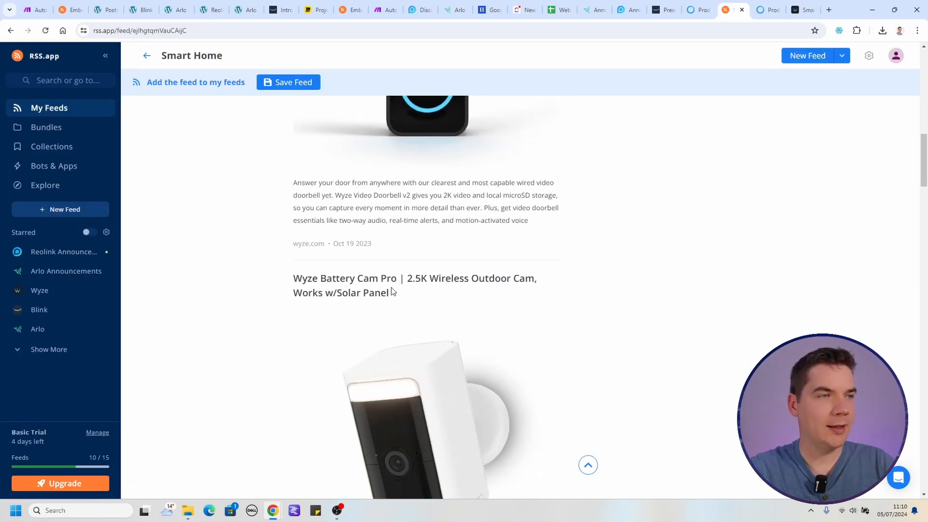
pyautogui.click(802, 10)
pyautogui.scroll(-6, 486, 240)
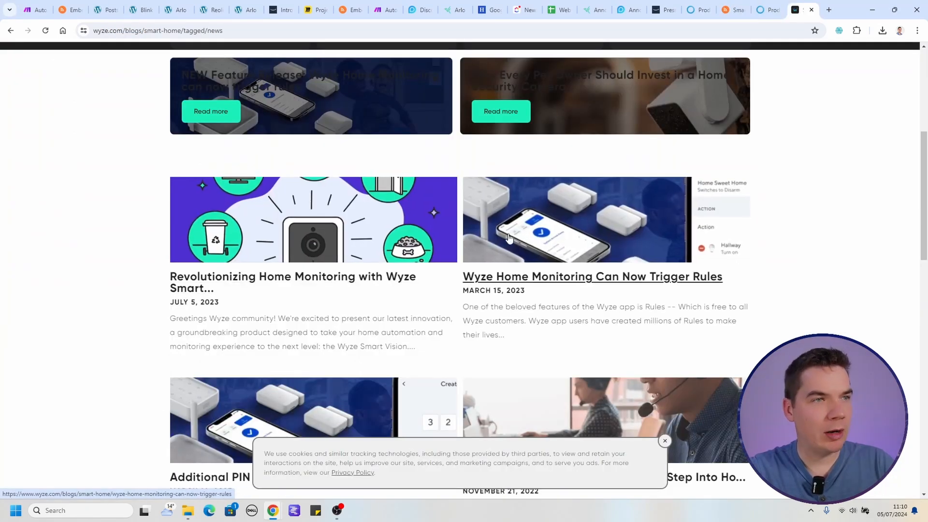
pyautogui.scroll(-6, 477, 251)
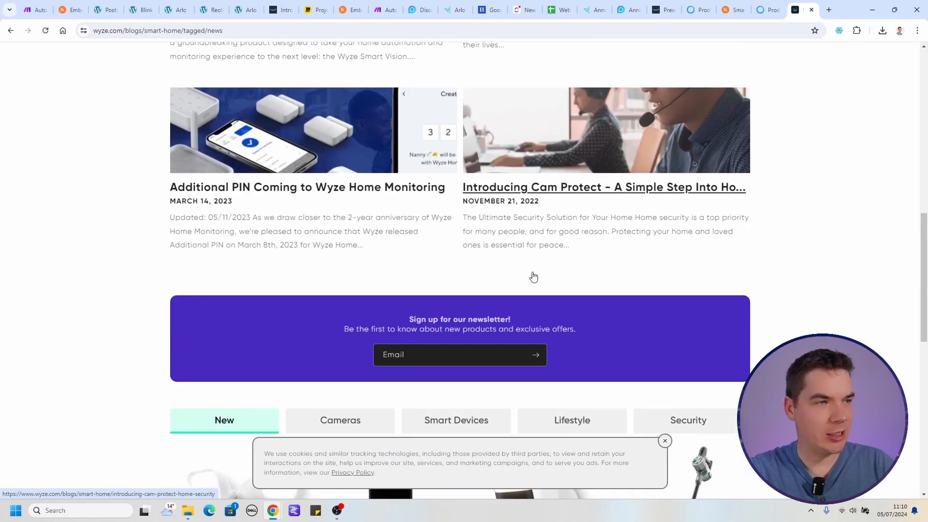
pyautogui.scroll(-6, 440, 252)
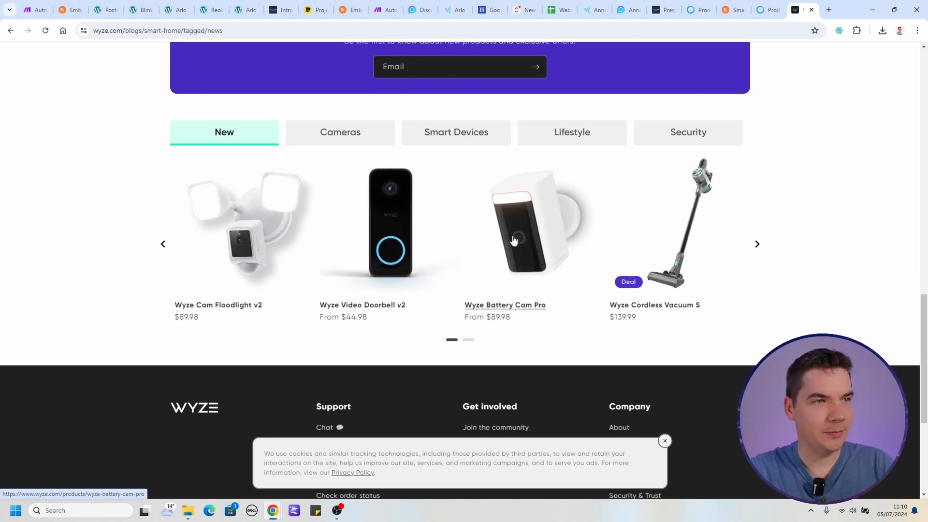
pyautogui.click(724, 7)
pyautogui.scroll(15, 495, 292)
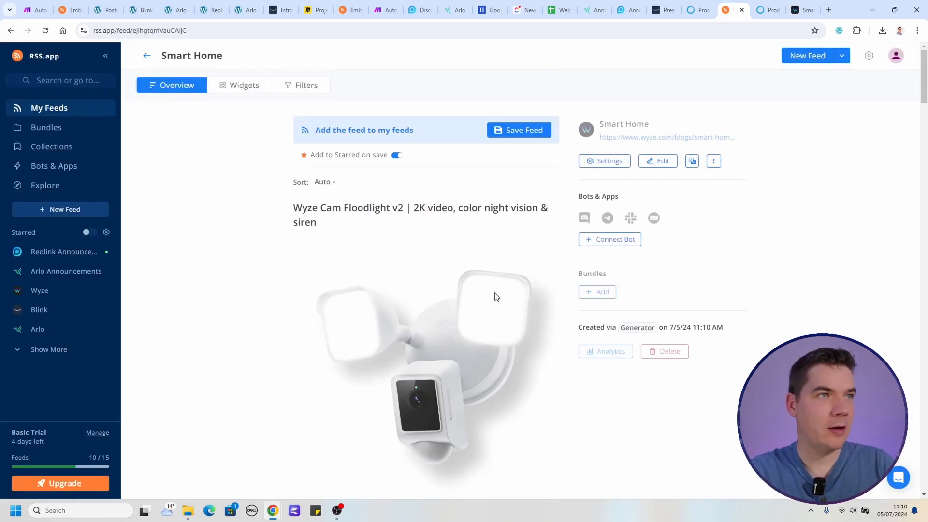
pyautogui.click(146, 55)
pyautogui.click(501, 138)
pyautogui.write('https://www.wyze.com/blogs/smart-home/tagged/news')
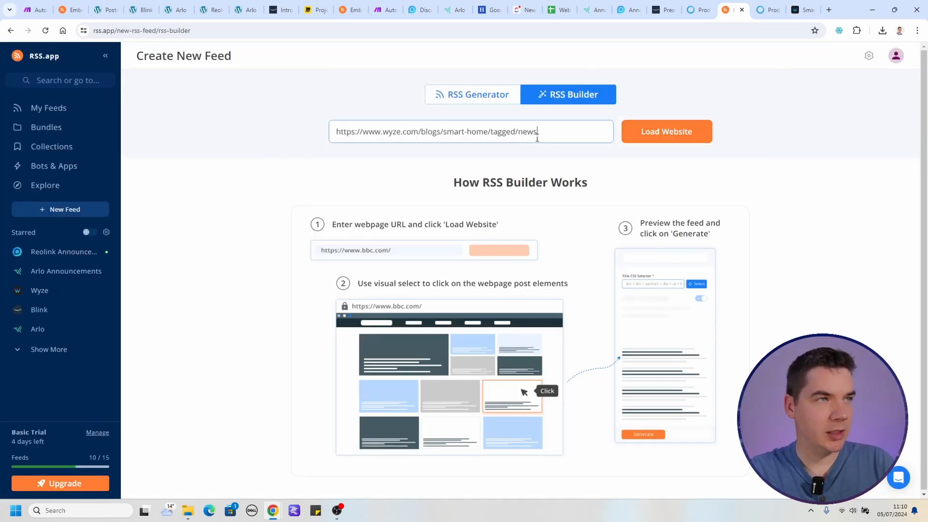
pyautogui.click(660, 130)
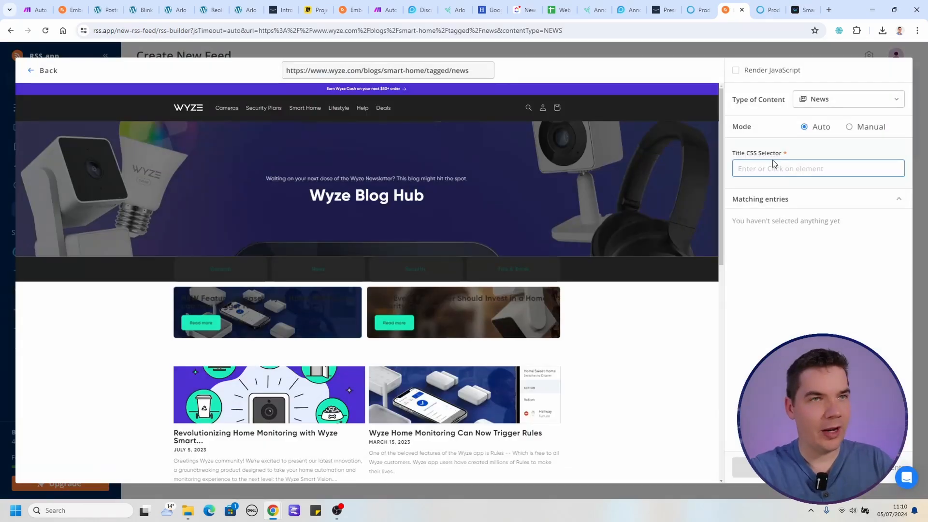
# Pick the Wyze article headline as the title selector and generate the feed from the matching entries.
pyautogui.scroll(-1, 350, 253)
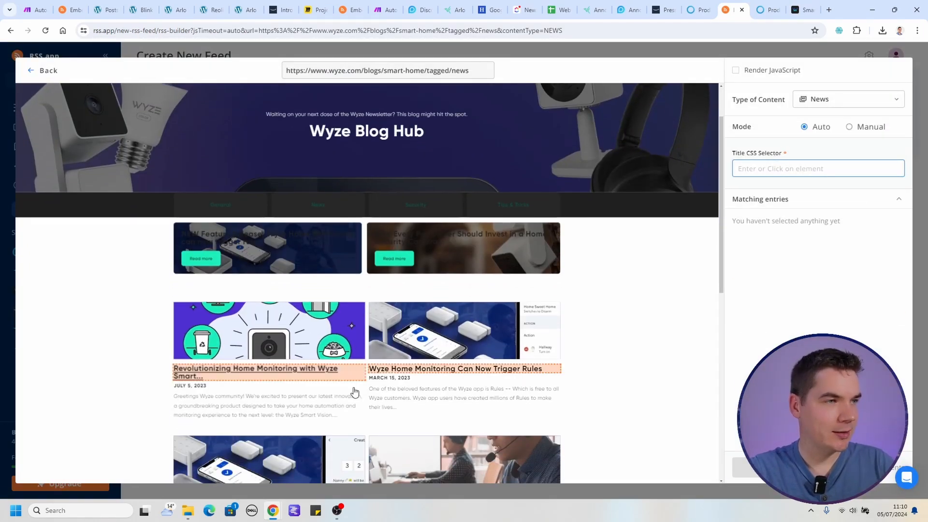
pyautogui.click(343, 376)
pyautogui.scroll(-1, 357, 377)
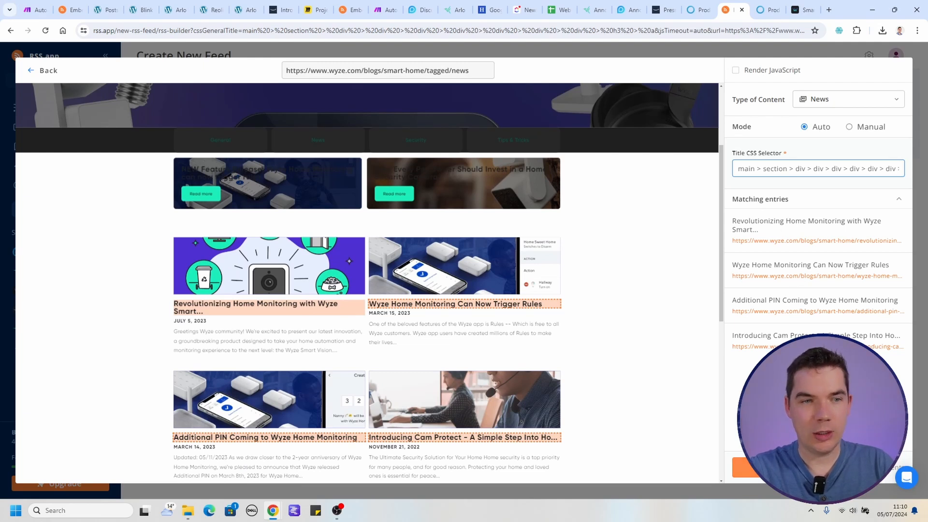
pyautogui.click(737, 466)
# Check the posts in the feed built from the Wyze news page and save it to My Feeds.
pyautogui.scroll(-2, 337, 263)
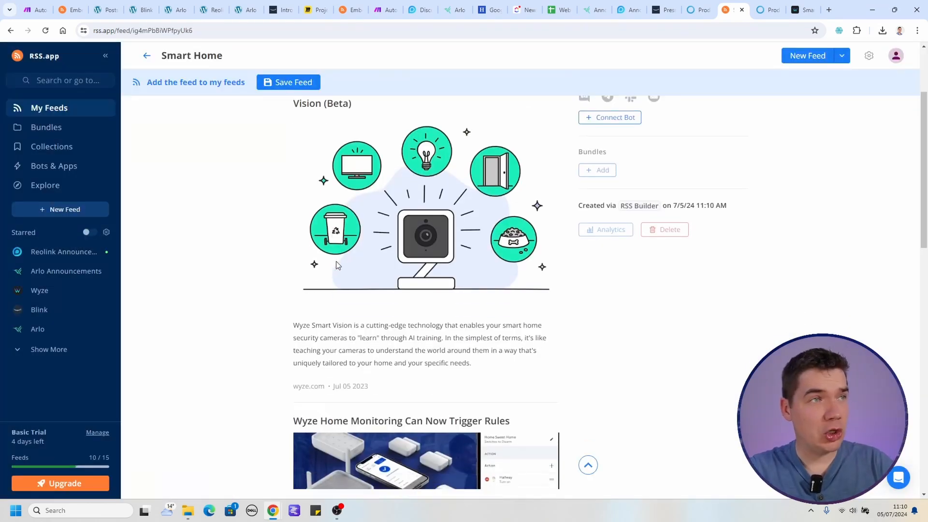
pyautogui.scroll(-9, 336, 263)
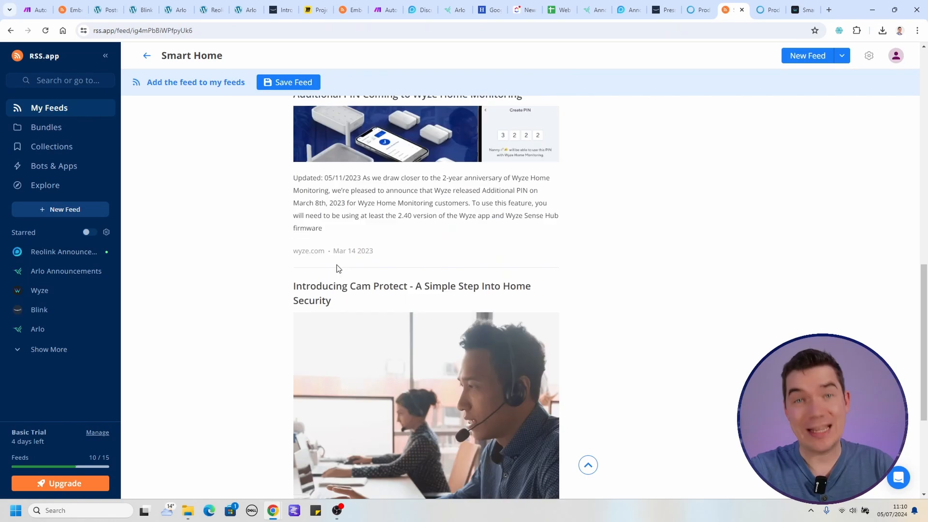
pyautogui.scroll(-2, 338, 269)
pyautogui.scroll(10, 338, 269)
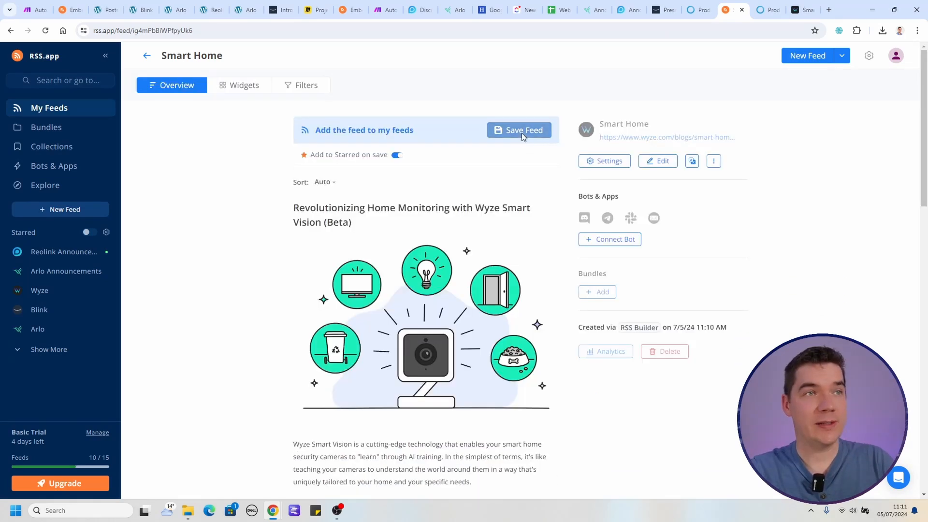
pyautogui.click(517, 130)
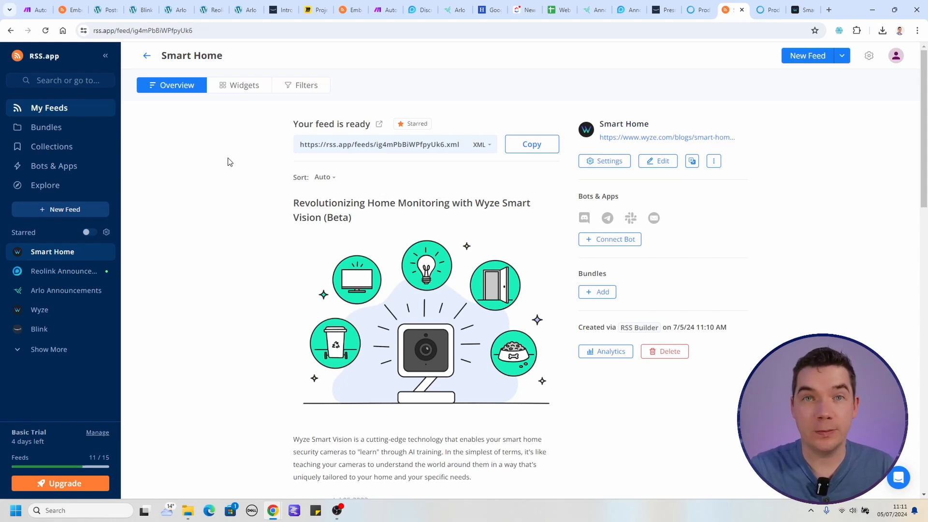
# Open the existing Security Cameras bundle, review its posts and copy its XML feed link.
pyautogui.click(82, 129)
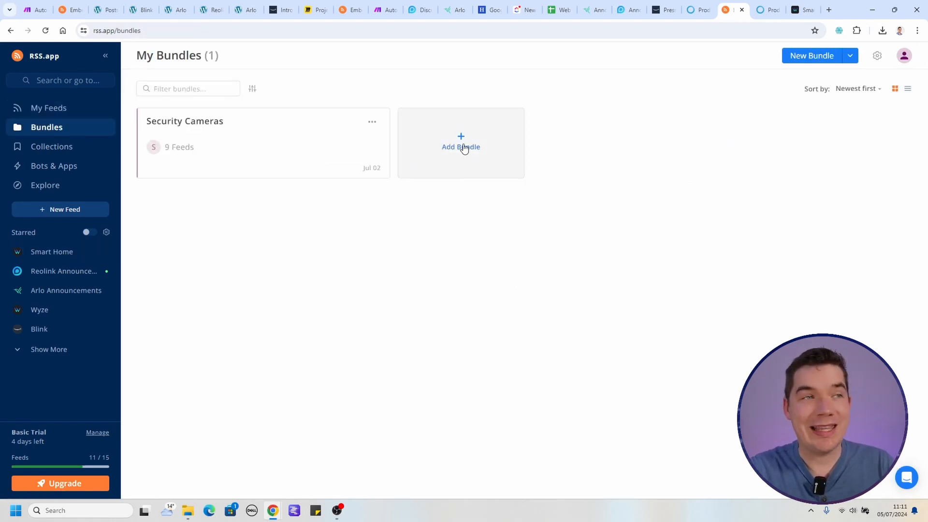
pyautogui.click(464, 148)
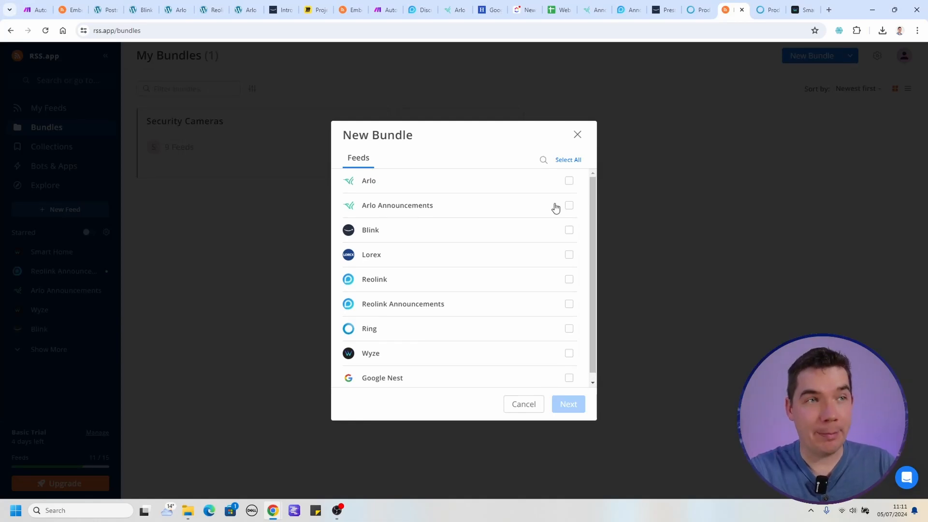
pyautogui.click(575, 140)
pyautogui.click(230, 130)
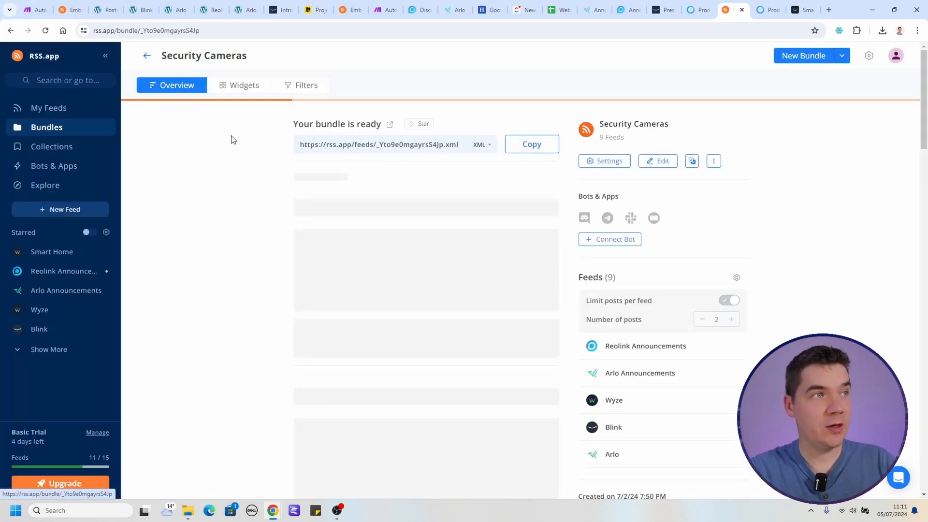
pyautogui.scroll(-2, 377, 247)
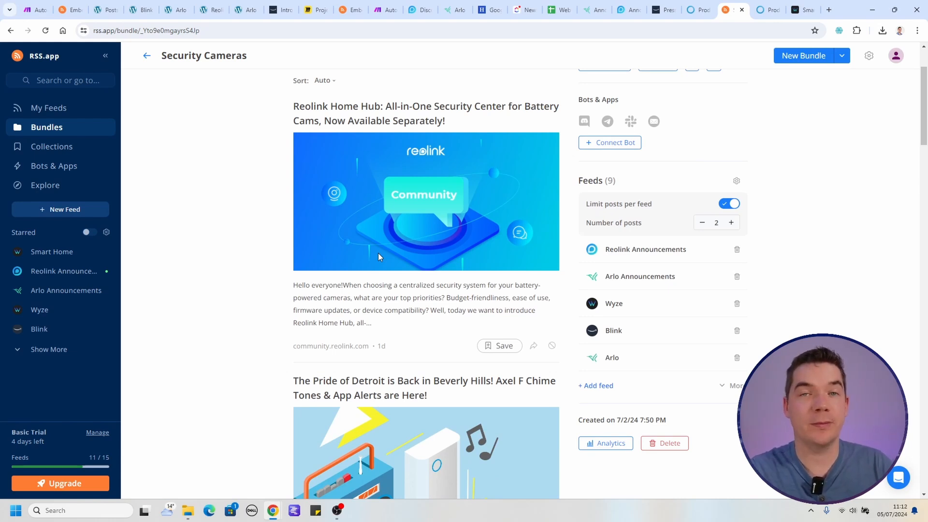
pyautogui.scroll(2, 398, 291)
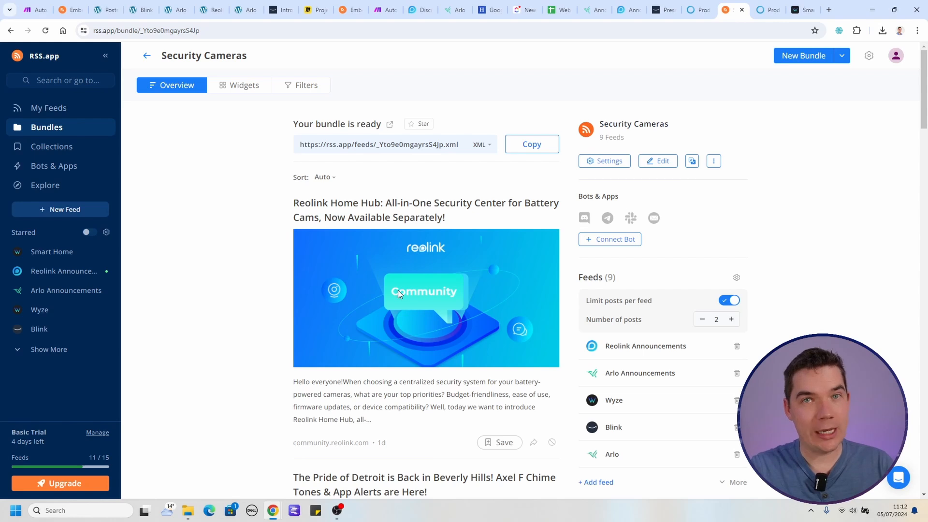
pyautogui.click(530, 145)
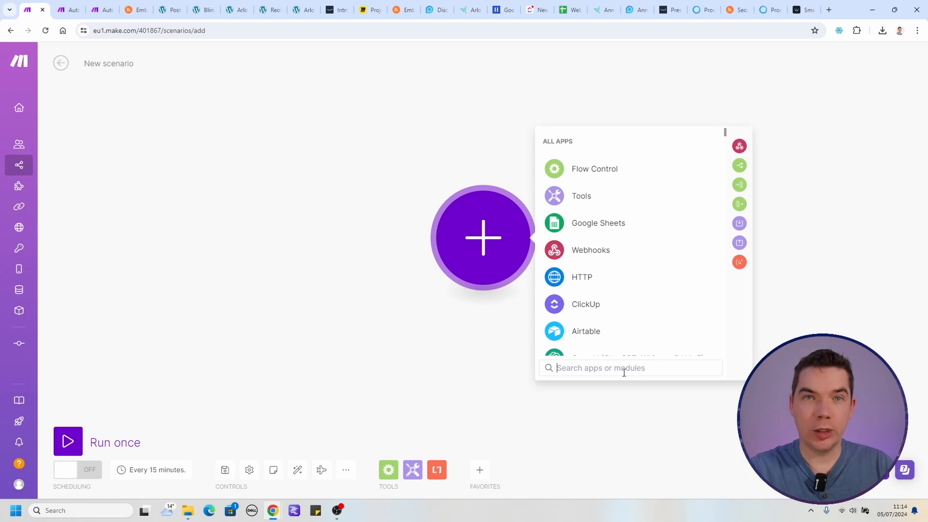
# Add a Watch RSS feed items trigger using the copied bundle feed link, with a maximum of 5 returned items.
pyautogui.write('rss')
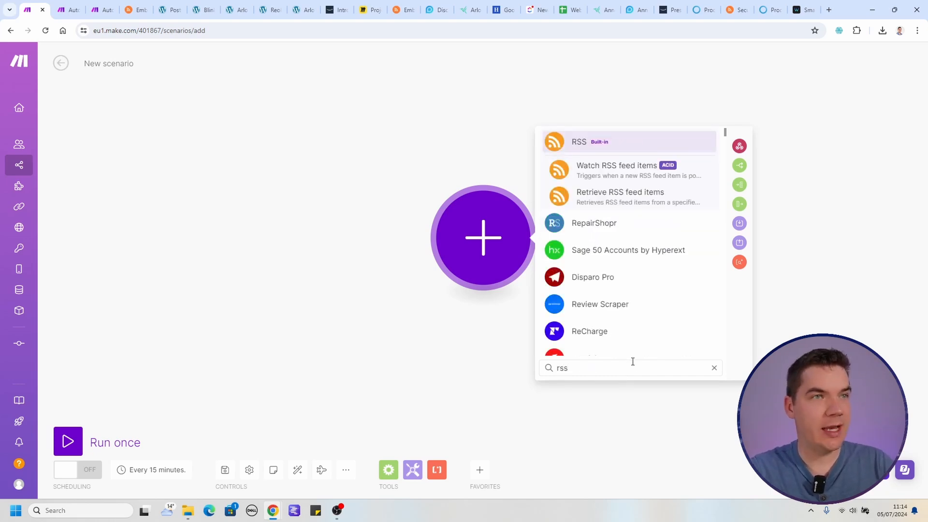
pyautogui.click(633, 176)
pyautogui.click(583, 178)
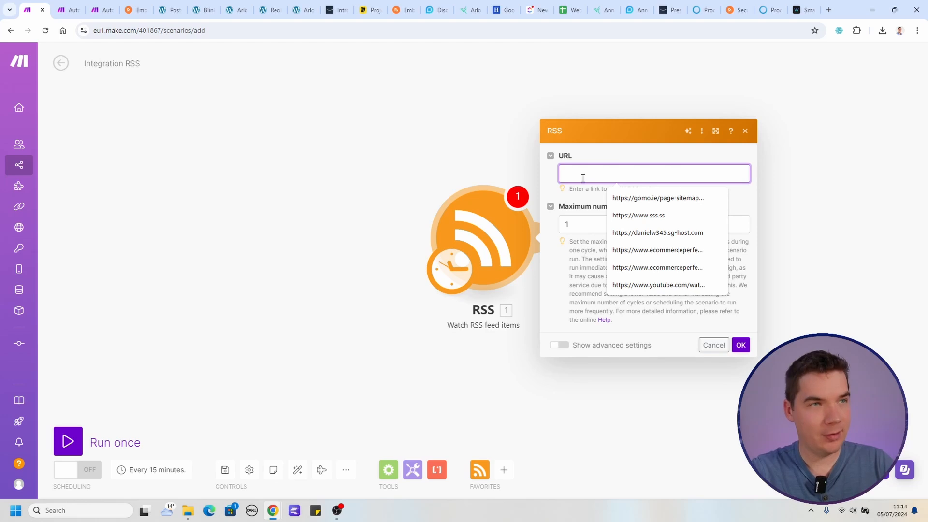
pyautogui.hotkey('ctrl', 'v')
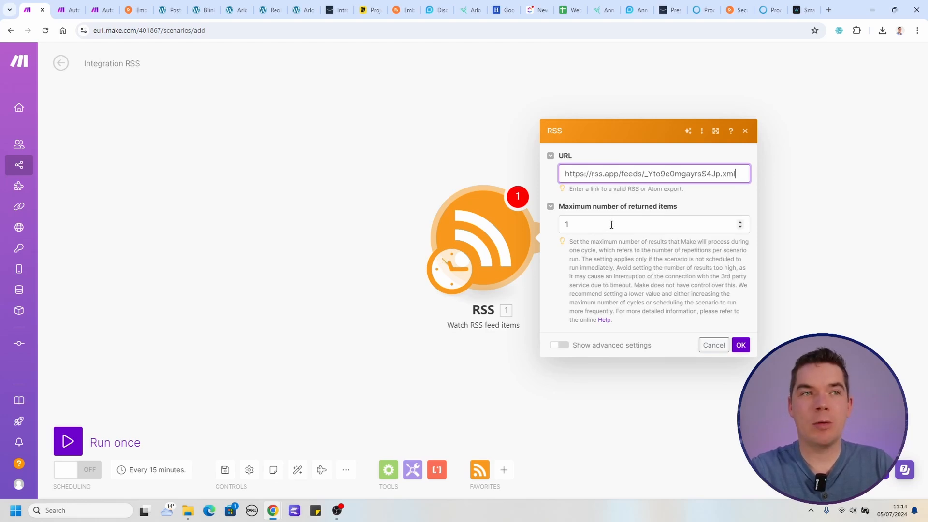
pyautogui.doubleClick(593, 226)
pyautogui.write('5')
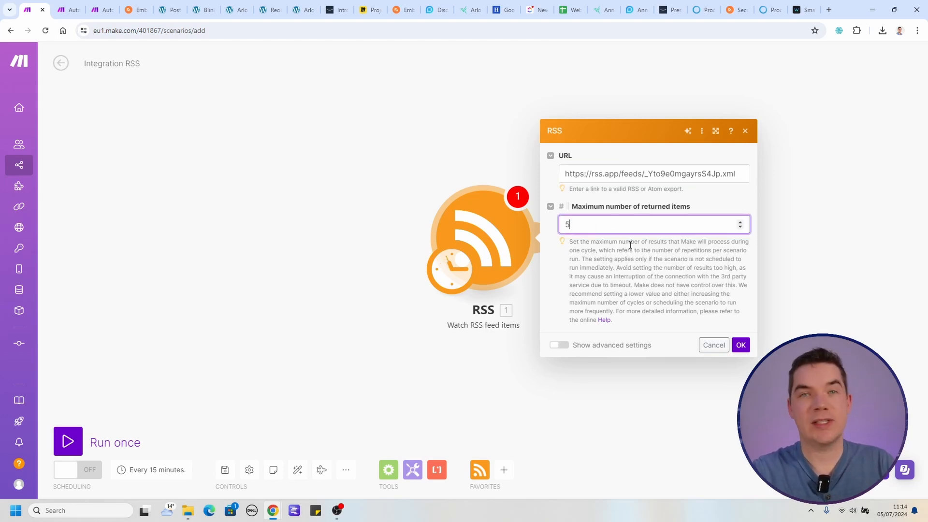
pyautogui.click(740, 344)
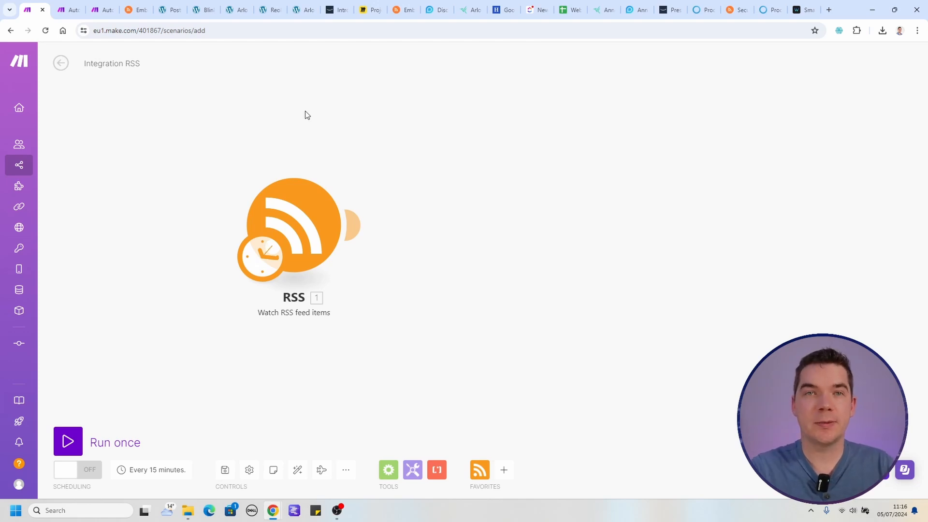
# Try an HTTP Get a file module after the RSS trigger, fetching the feed item's URL, and delete that module.
pyautogui.click(351, 224)
pyautogui.click(575, 319)
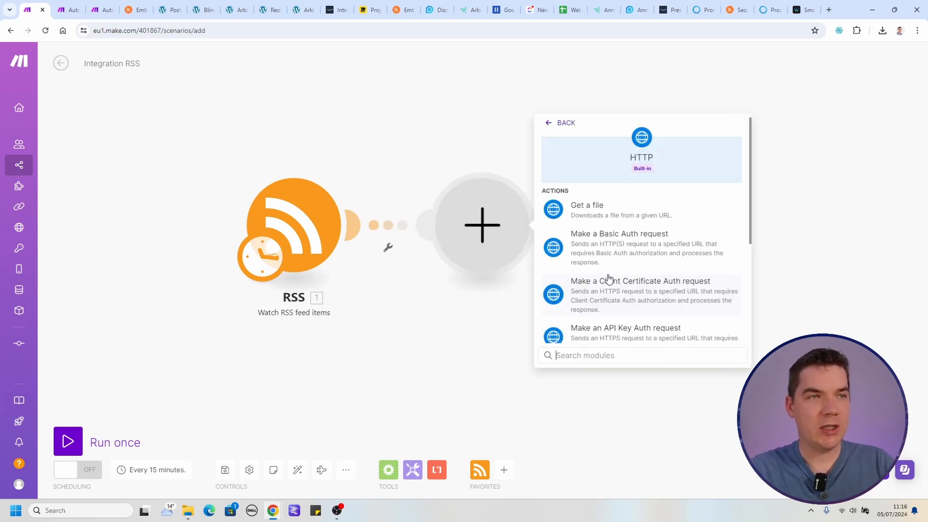
pyautogui.click(589, 208)
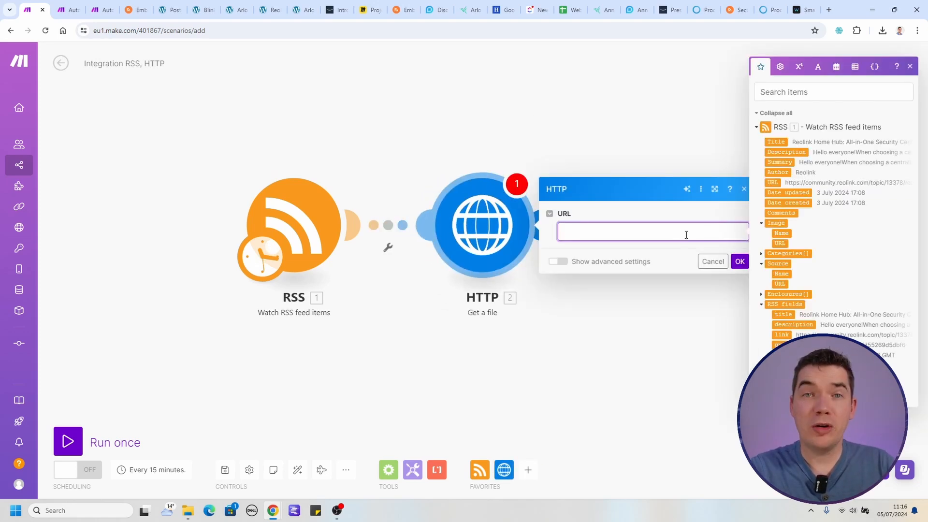
pyautogui.click(772, 182)
pyautogui.click(514, 349)
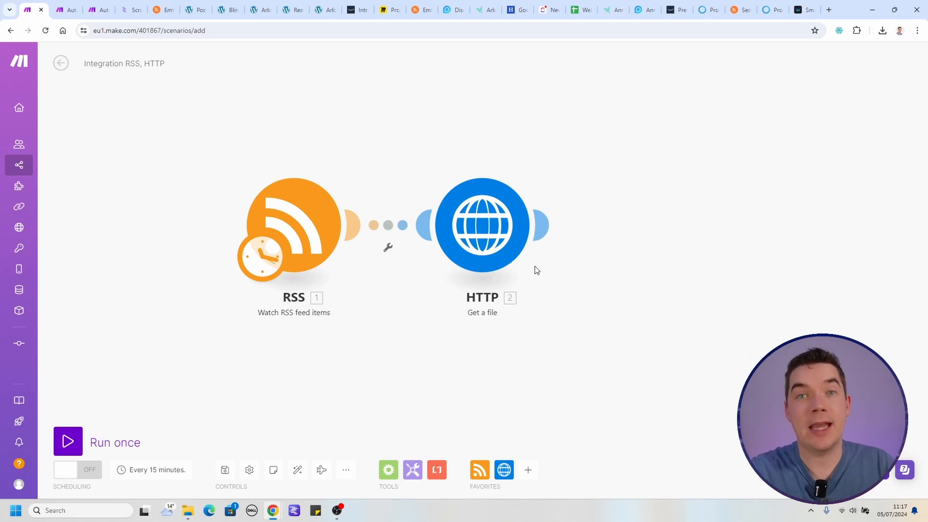
pyautogui.rightClick(507, 234)
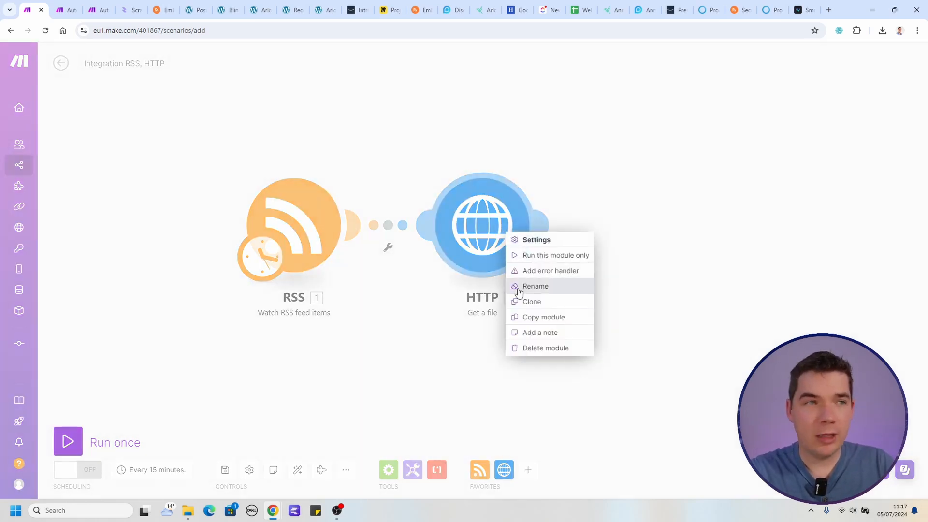
pyautogui.click(555, 355)
# Search the modules for "scrape" and add Scraptio's Scrape Website Texts module after the RSS trigger.
pyautogui.click(355, 226)
pyautogui.write('s')
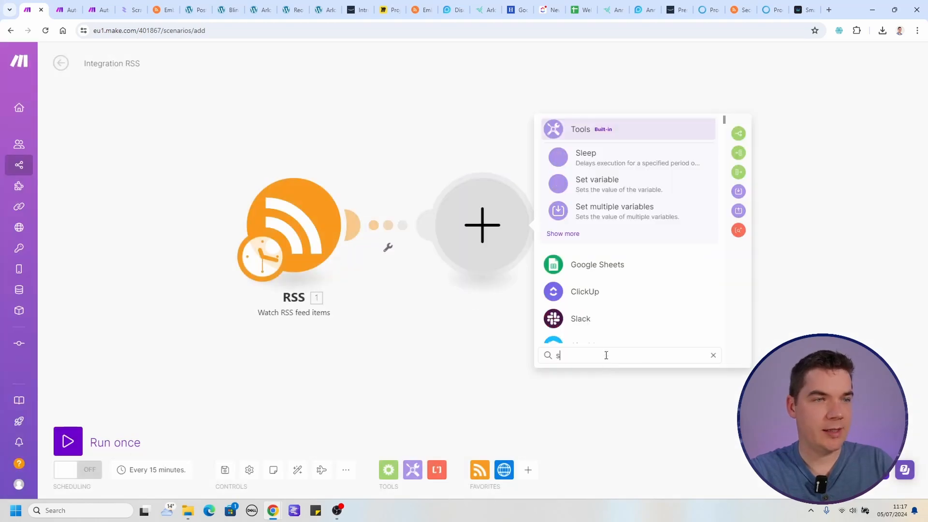
pyautogui.write('crape')
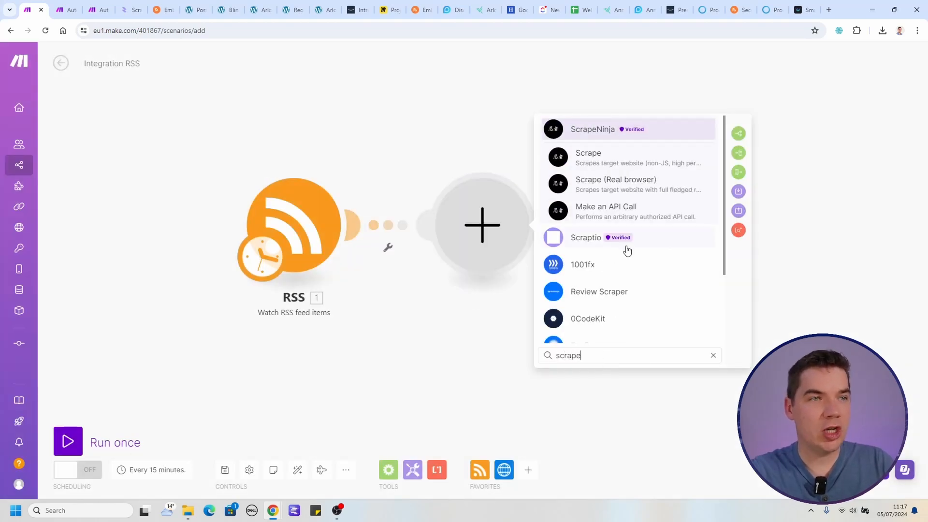
pyautogui.scroll(-2, 596, 247)
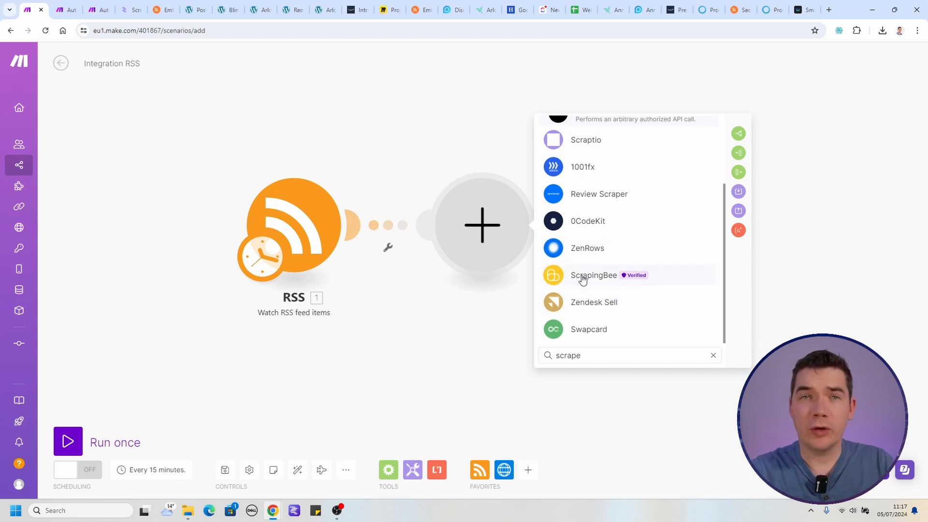
pyautogui.scroll(2, 583, 276)
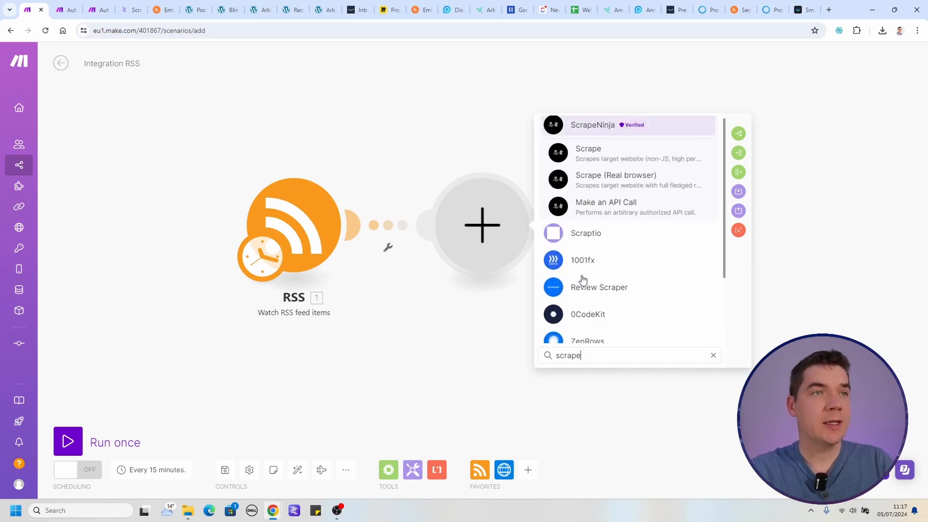
pyautogui.click(578, 244)
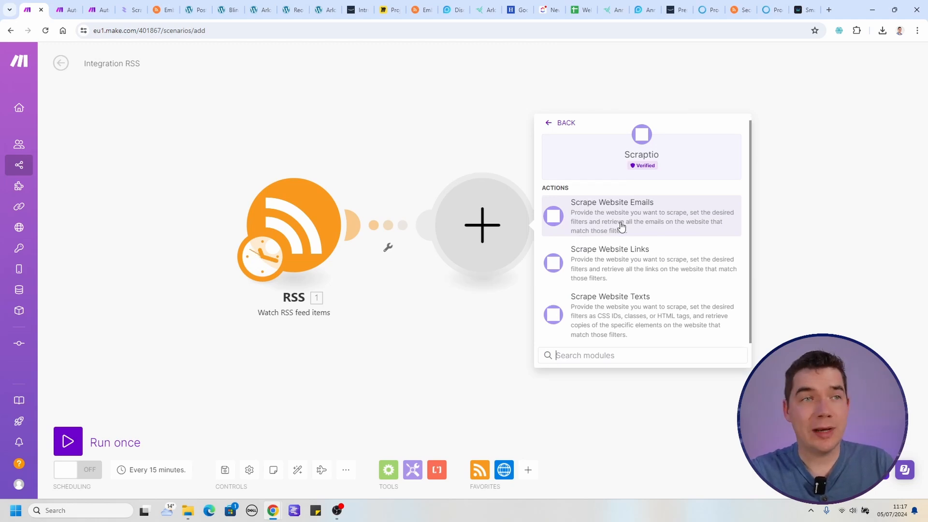
pyautogui.click(609, 313)
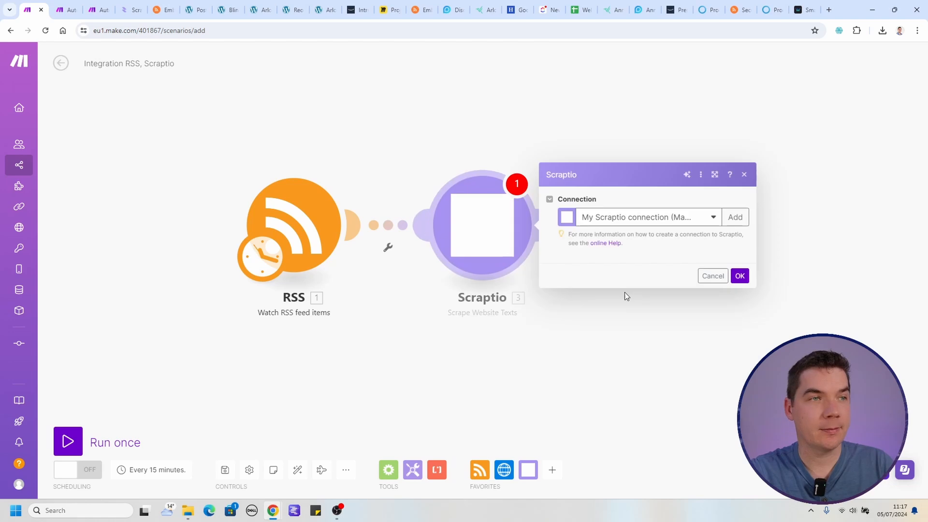
# Check the pricing on the Scraptio website and the option for adding a new API key in its dashboard.
pyautogui.click(221, 144)
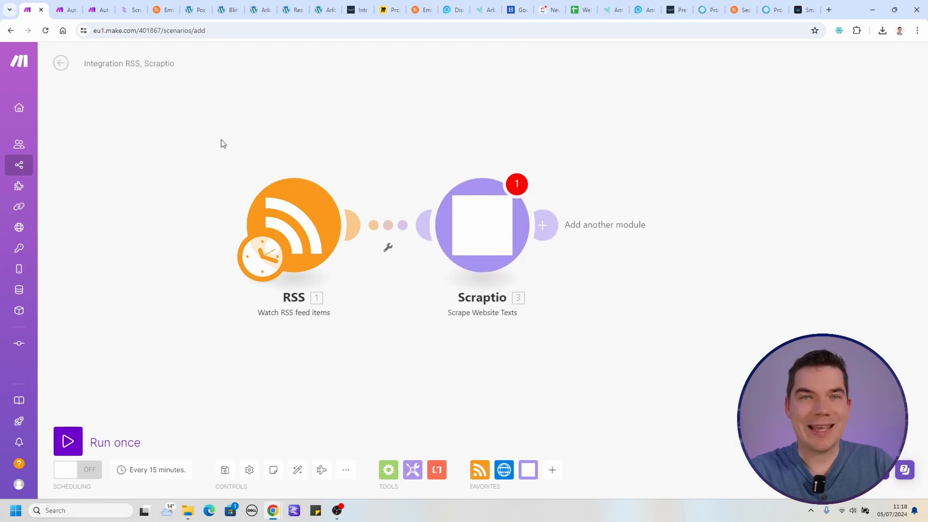
pyautogui.click(129, 10)
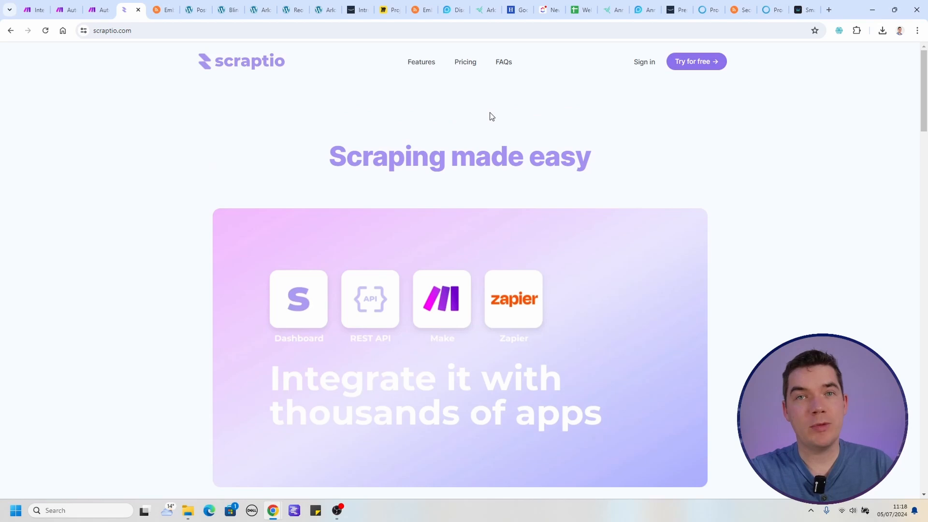
pyautogui.click(467, 62)
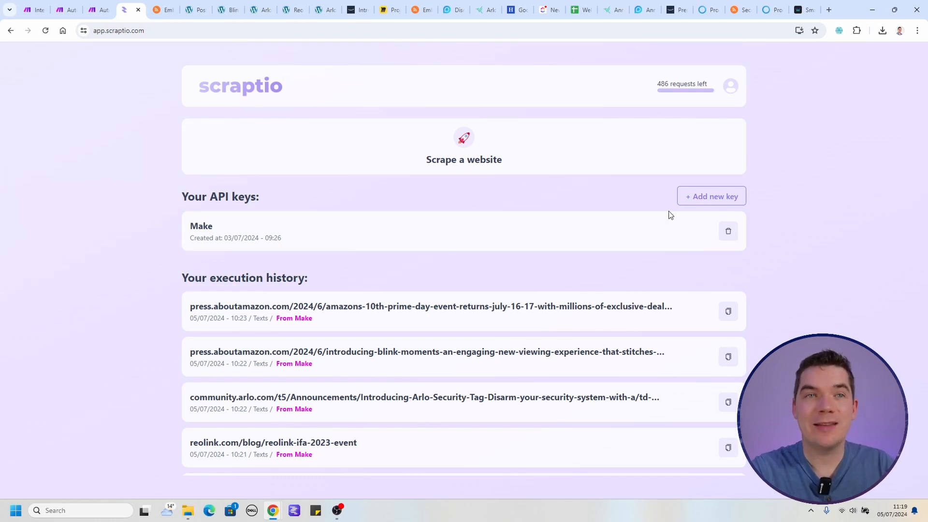
pyautogui.click(708, 198)
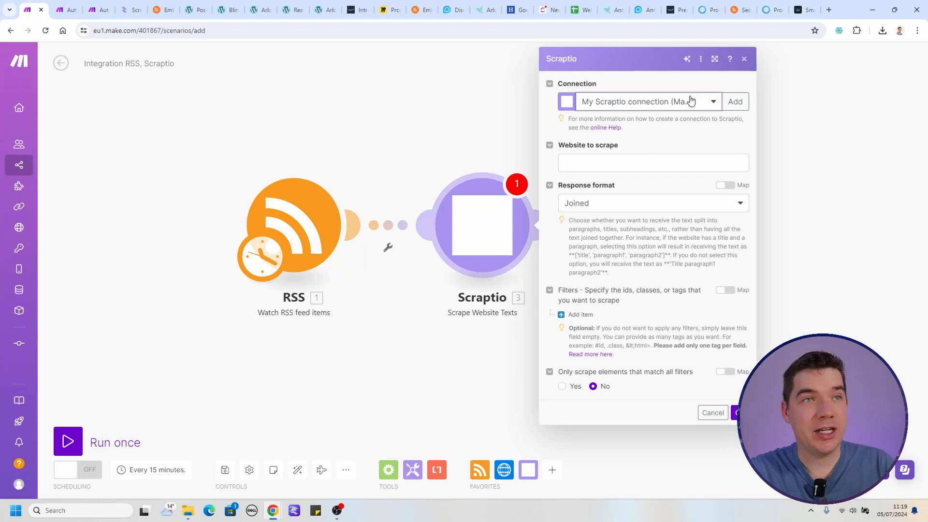
# Configure the Scraptio module with the existing connection, the RSS item's URL as website to scrape, and the Joined response format.
pyautogui.click(686, 102)
pyautogui.click(603, 166)
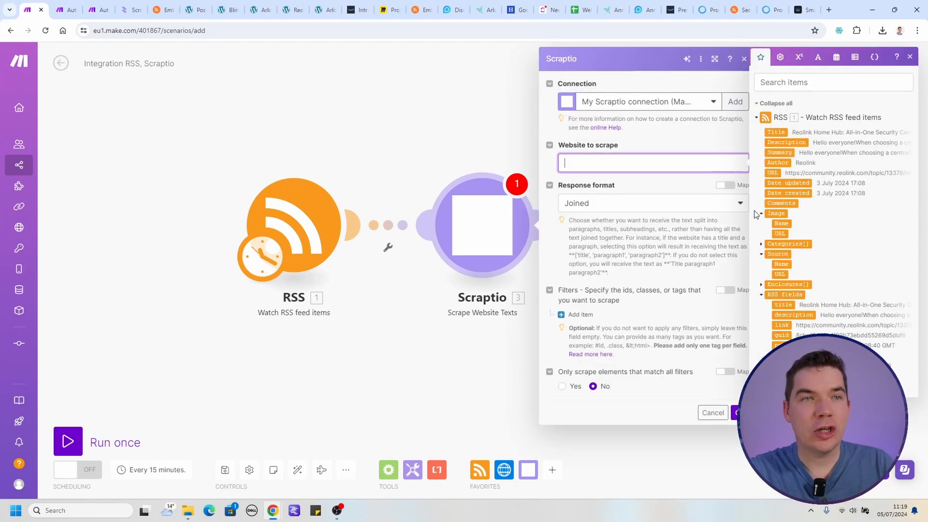
pyautogui.click(775, 172)
pyautogui.moveTo(776, 173); pyautogui.dragTo(597, 163)
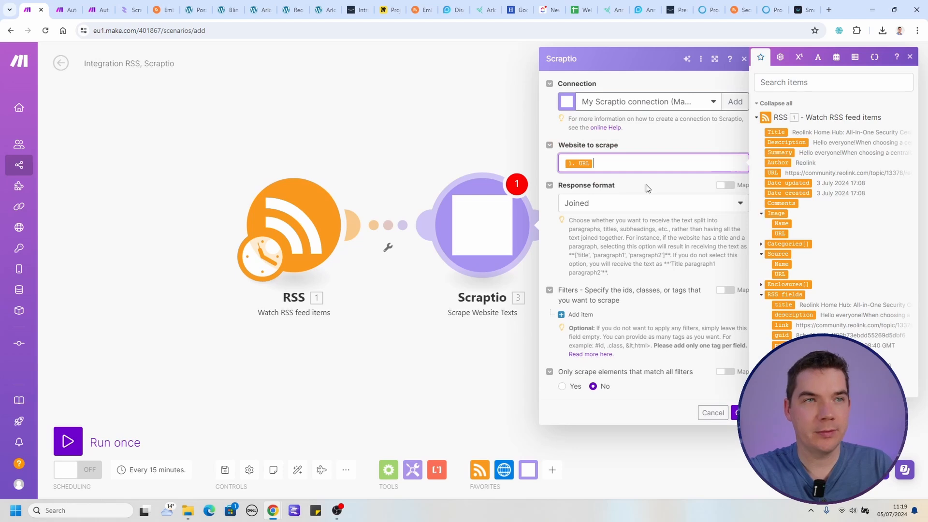
pyautogui.click(608, 207)
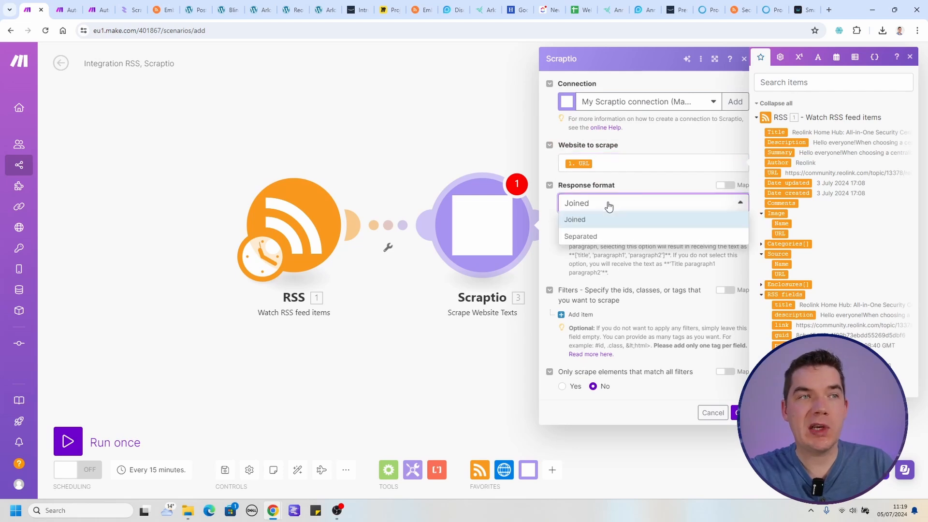
pyautogui.click(584, 221)
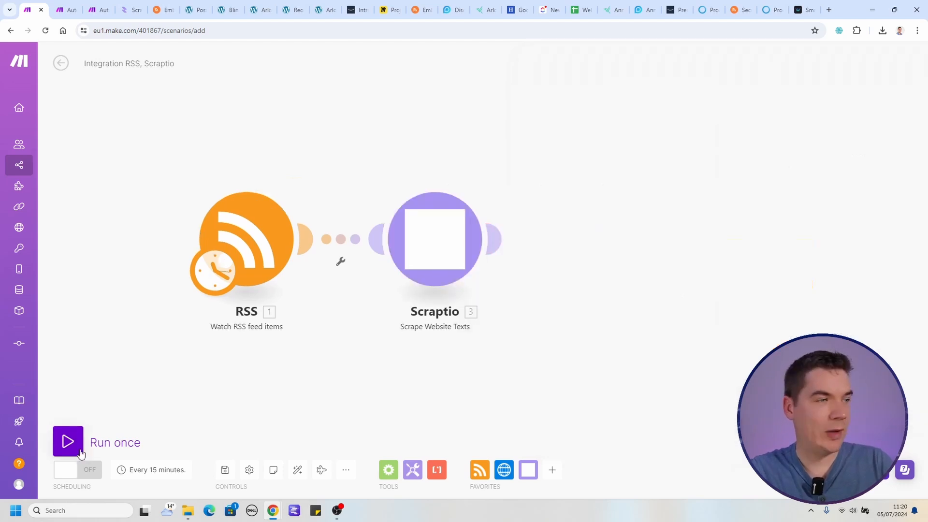
# Run the scenario once and set the RSS trigger to start from the Reolink Home Hub feed item.
pyautogui.click(69, 441)
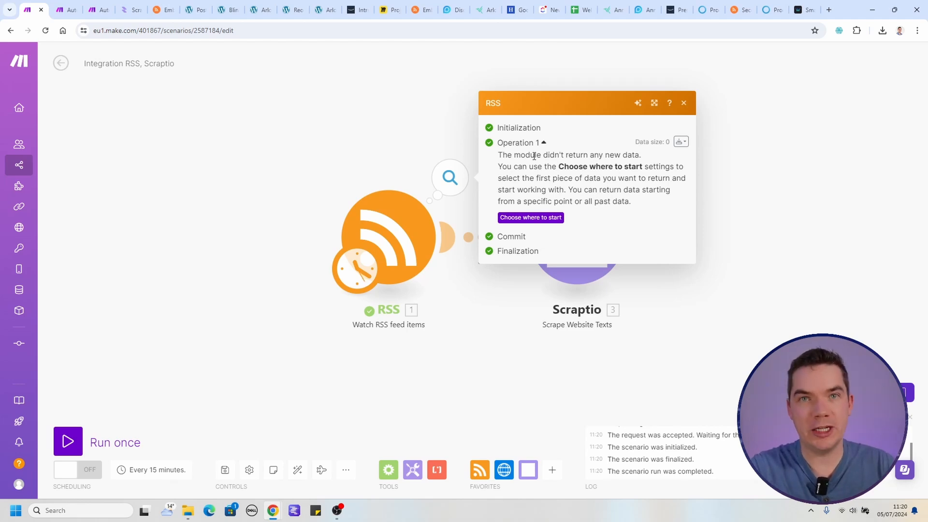
pyautogui.click(531, 218)
pyautogui.click(488, 274)
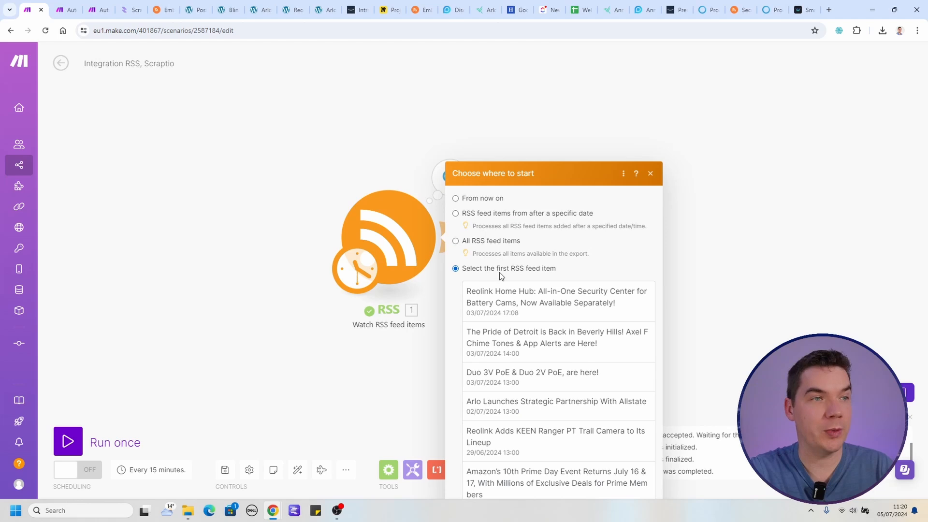
pyautogui.click(646, 481)
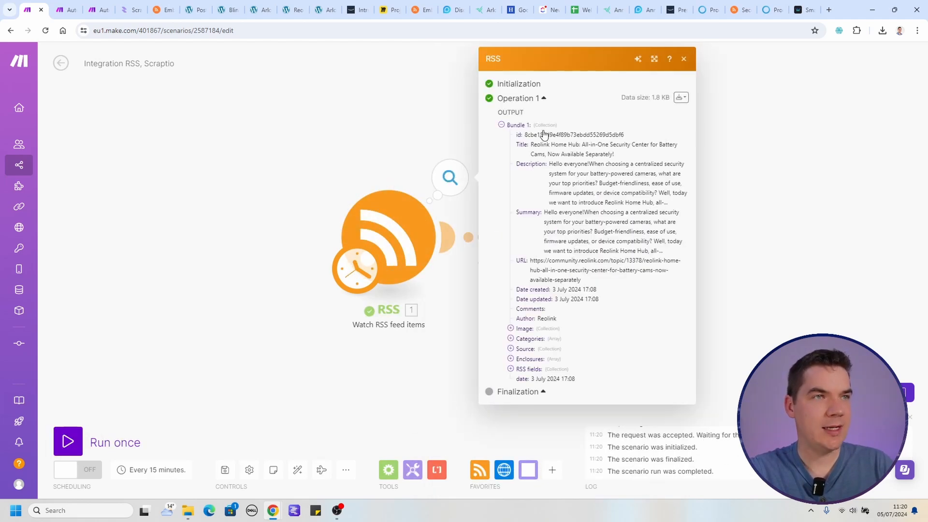
# Examine the RSS output for the Reolink article and read through the page text scraped by Scraptio.
pyautogui.moveTo(537, 144)
pyautogui.mouseDown()
pyautogui.moveTo(587, 155)
pyautogui.moveTo(536, 149)
pyautogui.mouseUp()
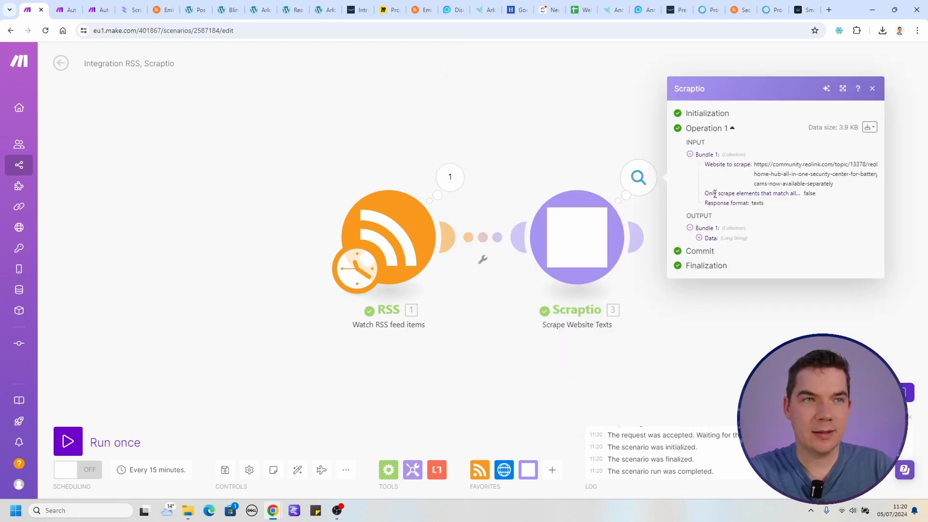
pyautogui.click(699, 238)
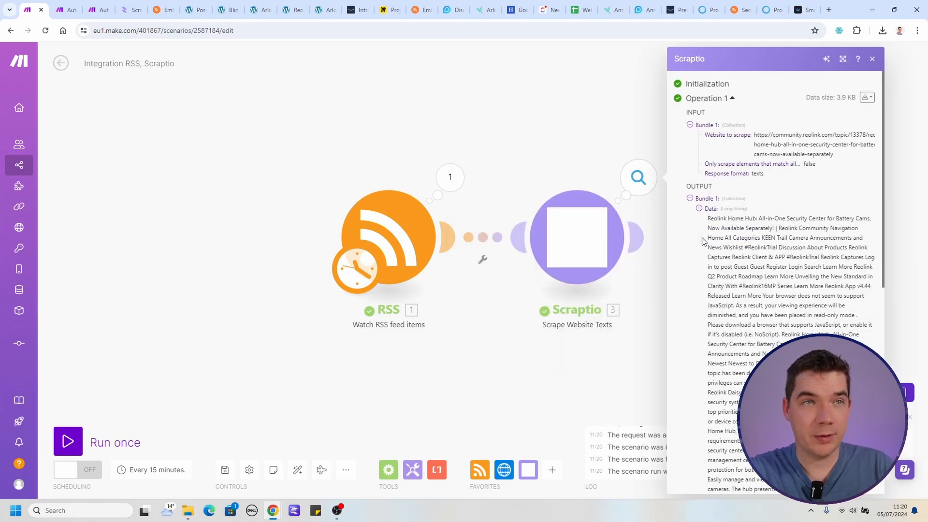
pyautogui.moveTo(719, 221); pyautogui.dragTo(768, 402)
pyautogui.click(761, 363)
pyautogui.scroll(-3, 759, 360)
pyautogui.scroll(-5, 760, 360)
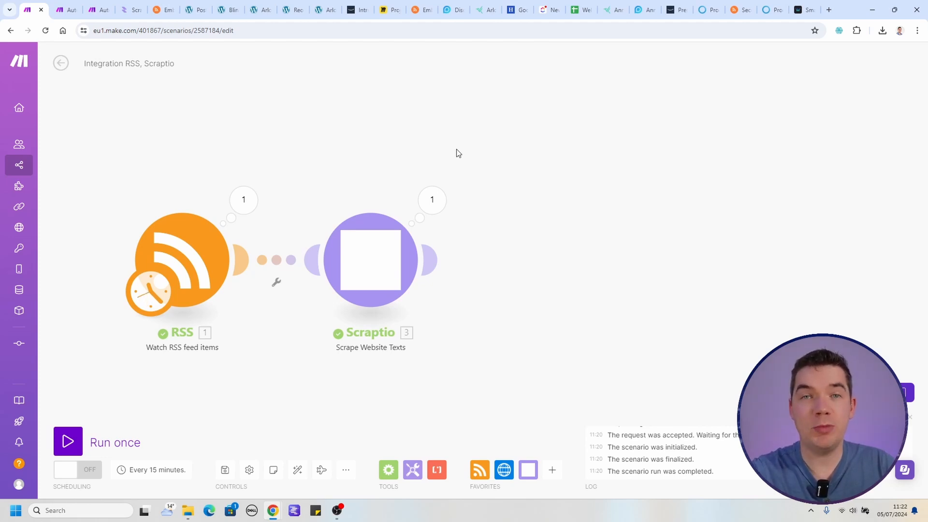
# Search the modules for "gpt" and add OpenAI's Create a Completion module after Scraptio.
pyautogui.click(429, 259)
pyautogui.click(677, 390)
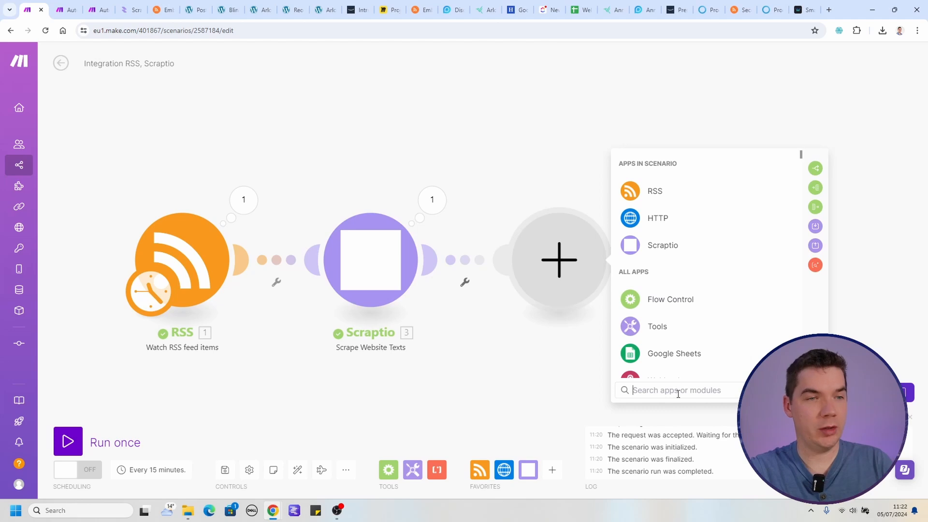
pyautogui.write('gpt')
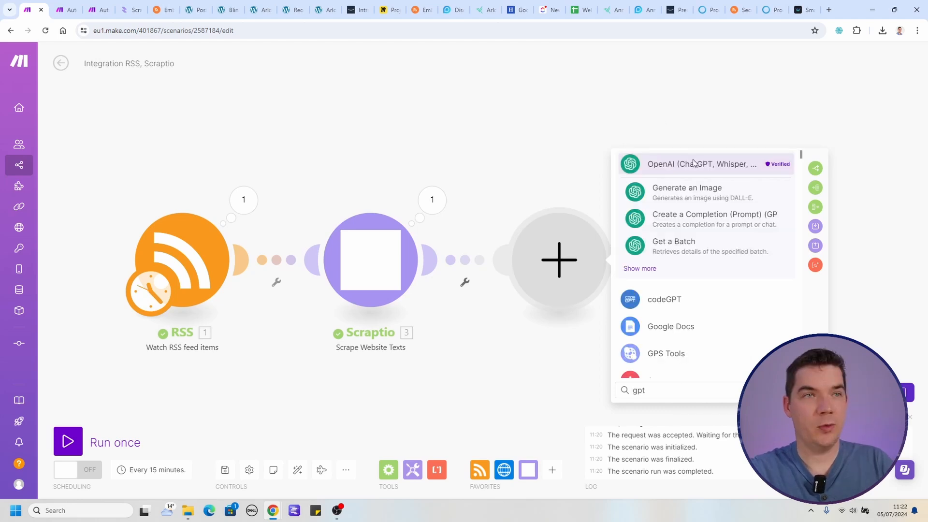
pyautogui.click(692, 223)
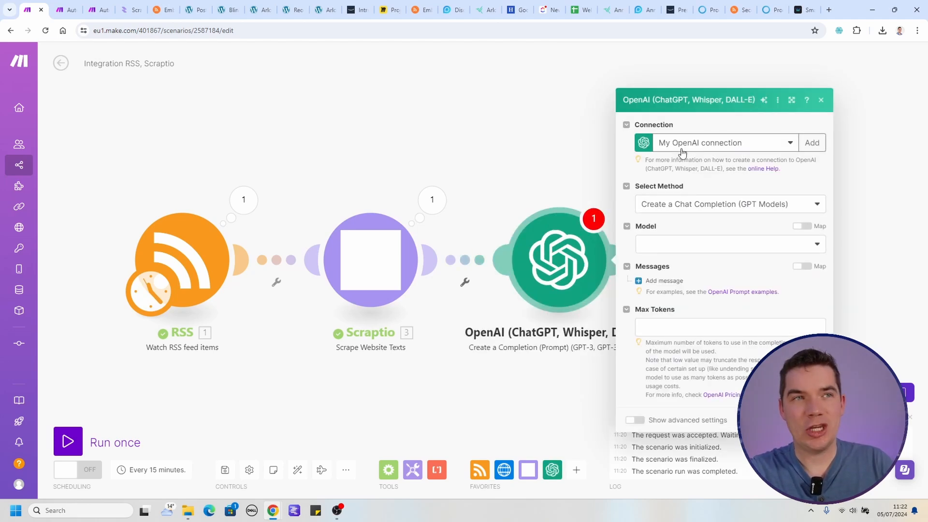
# Use My OpenAI connection with the gpt-4o (system) model in the completion module and add a first empty message.
pyautogui.click(721, 153)
pyautogui.click(720, 158)
pyautogui.click(686, 245)
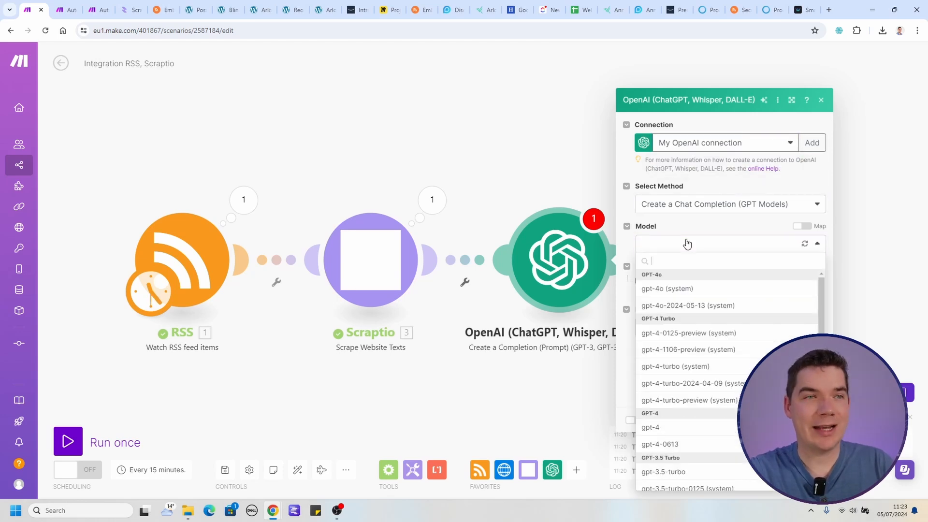
pyautogui.click(659, 290)
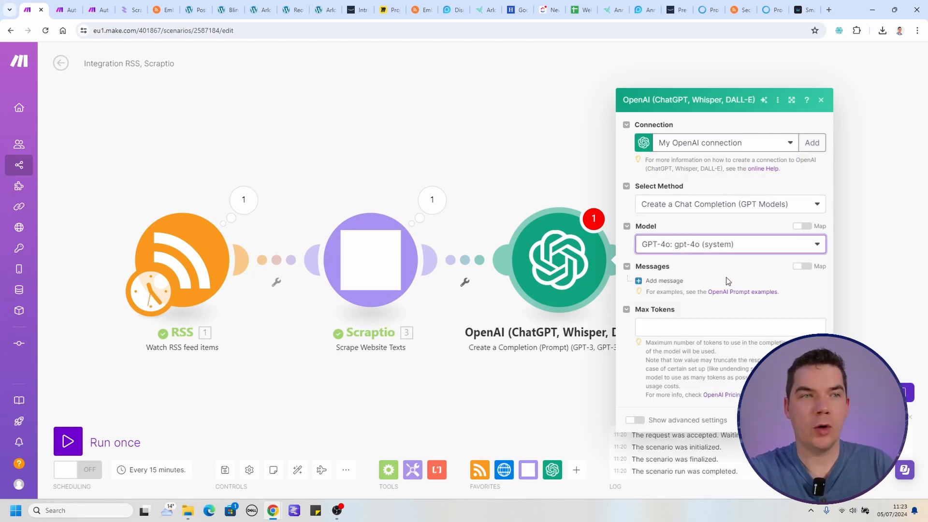
pyautogui.click(659, 281)
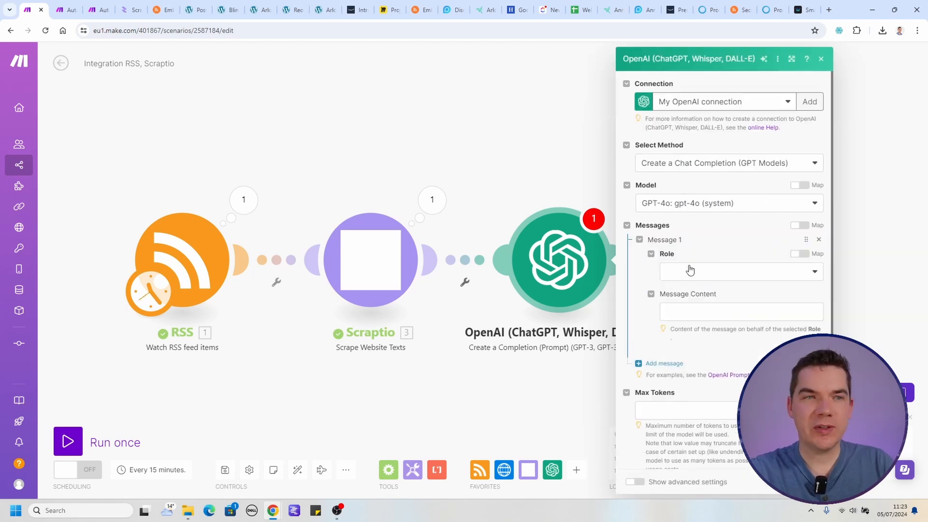
# Set the first message's role to System and paste in the security camera chief editor prompt as its content.
pyautogui.click(698, 272)
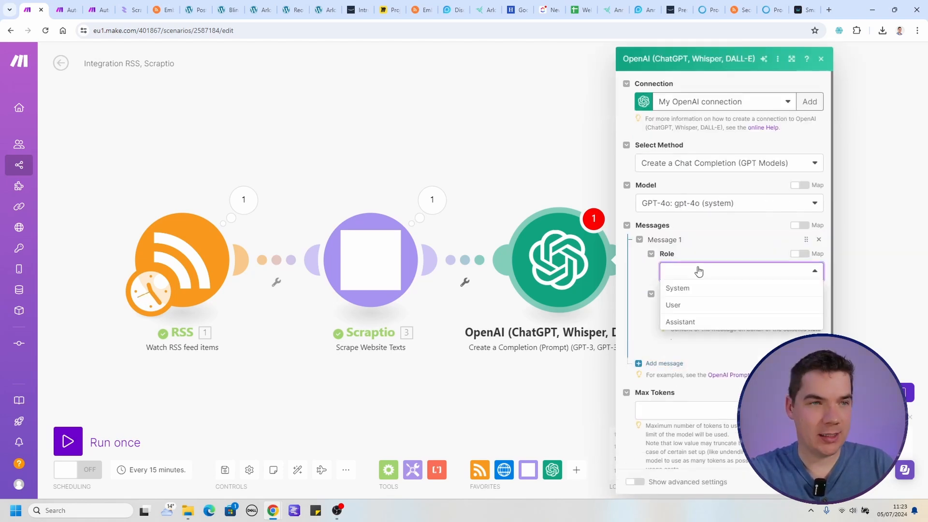
pyautogui.click(688, 294)
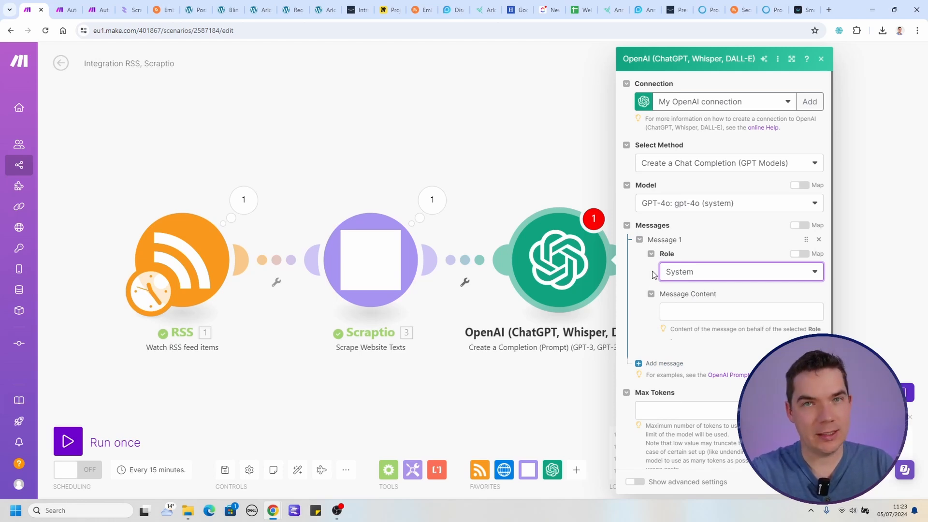
pyautogui.click(706, 311)
pyautogui.hotkey('ctrl', 'v')
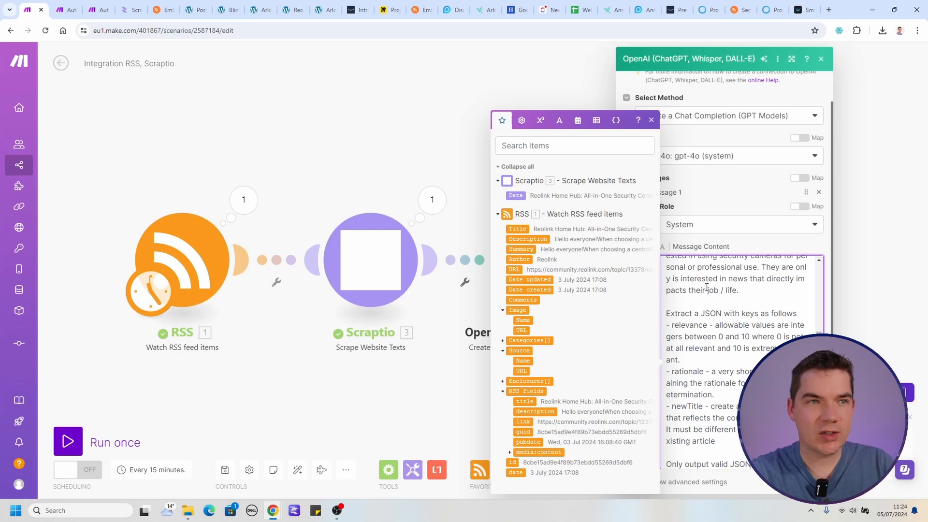
# Read through the prompt's opening, from the chief editor role and relevance task to the target persona.
pyautogui.scroll(3, 760, 272)
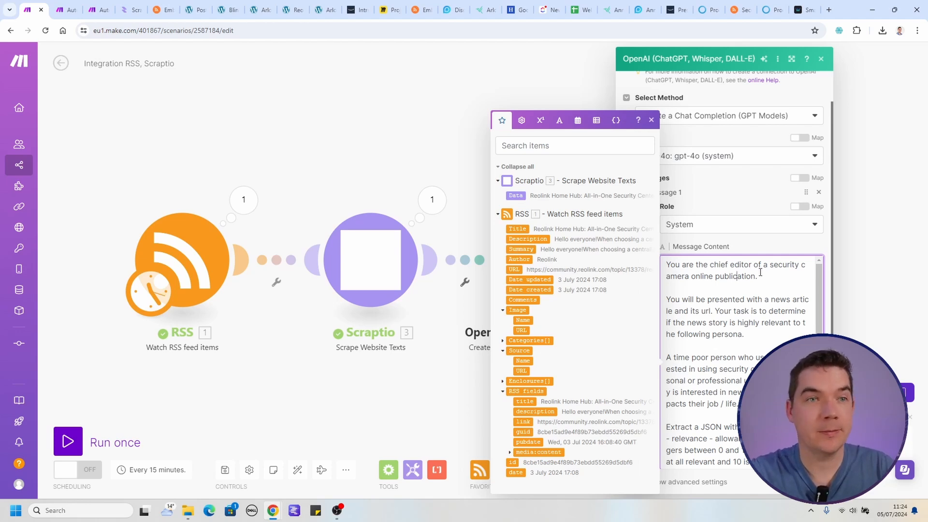
pyautogui.moveTo(675, 299); pyautogui.dragTo(712, 311)
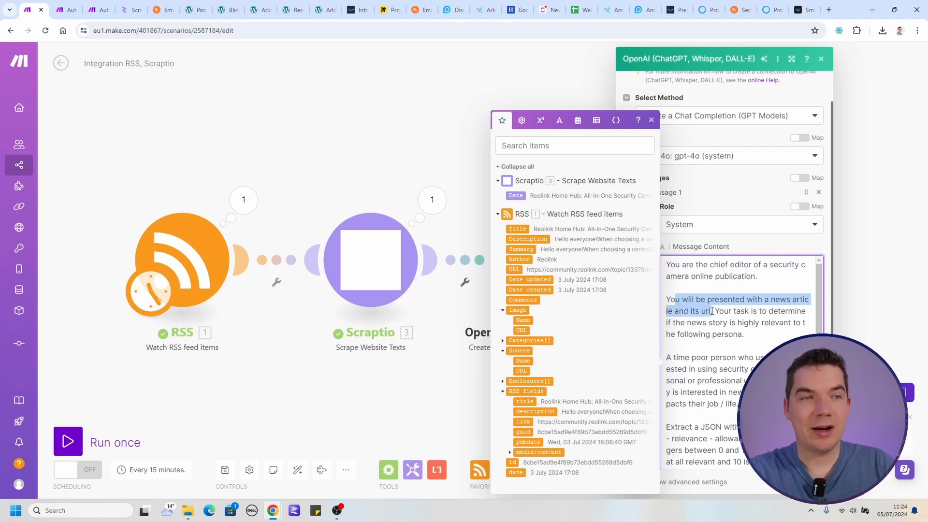
pyautogui.click(720, 311)
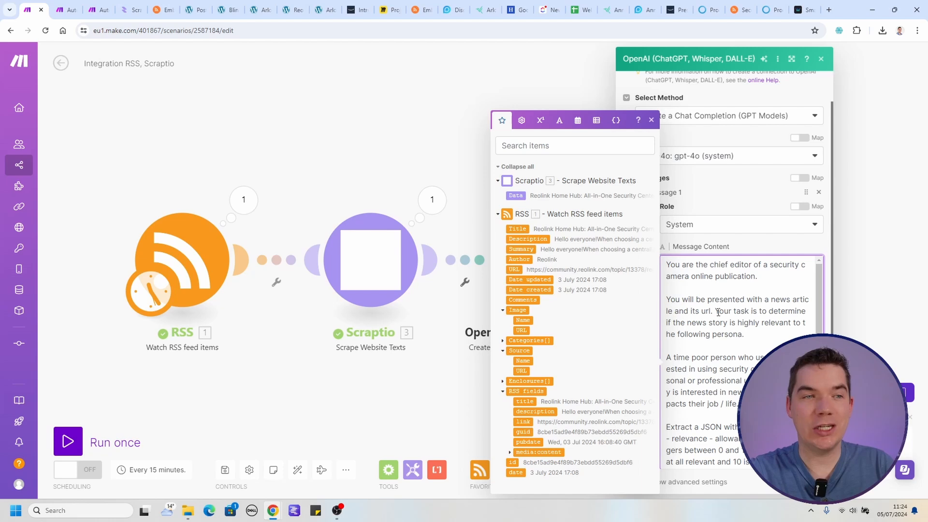
pyautogui.moveTo(716, 311); pyautogui.dragTo(736, 333)
pyautogui.click(735, 333)
pyautogui.scroll(-1, 727, 326)
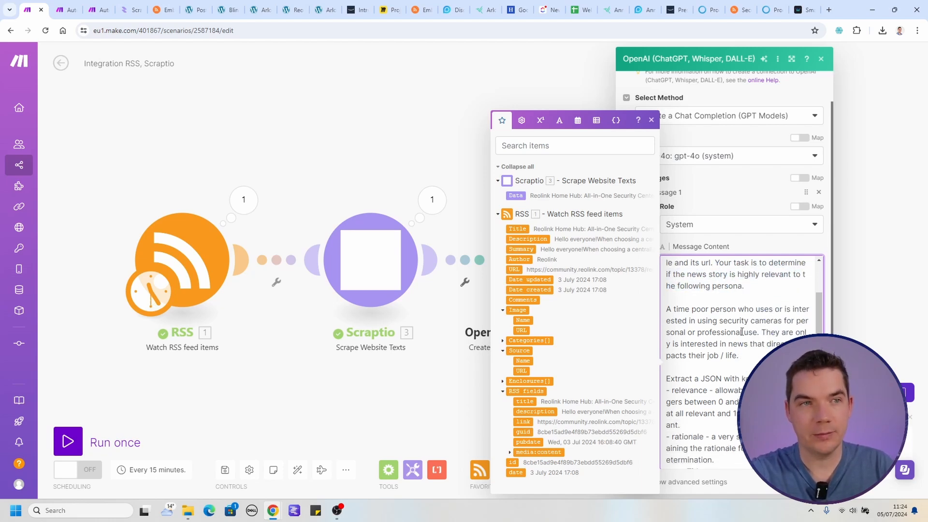
pyautogui.click(718, 319)
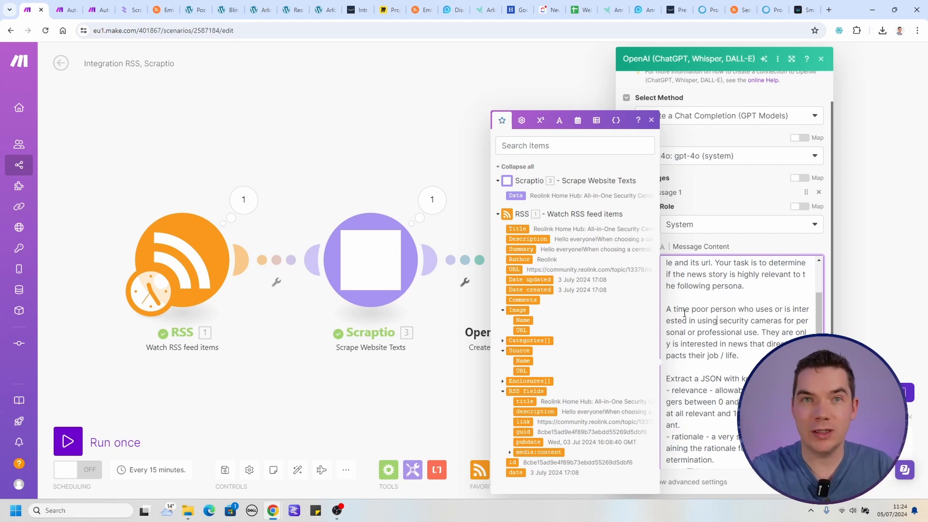
pyautogui.click(684, 313)
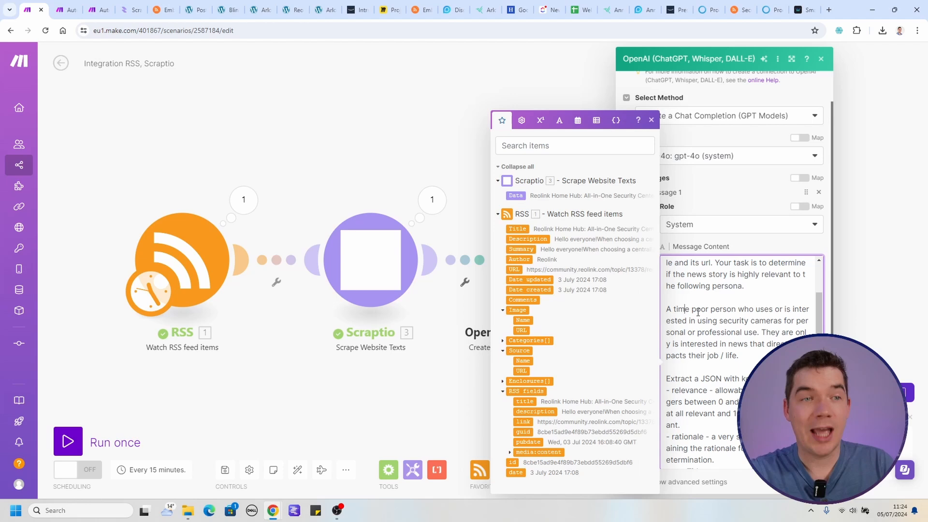
pyautogui.moveTo(710, 309); pyautogui.dragTo(759, 341)
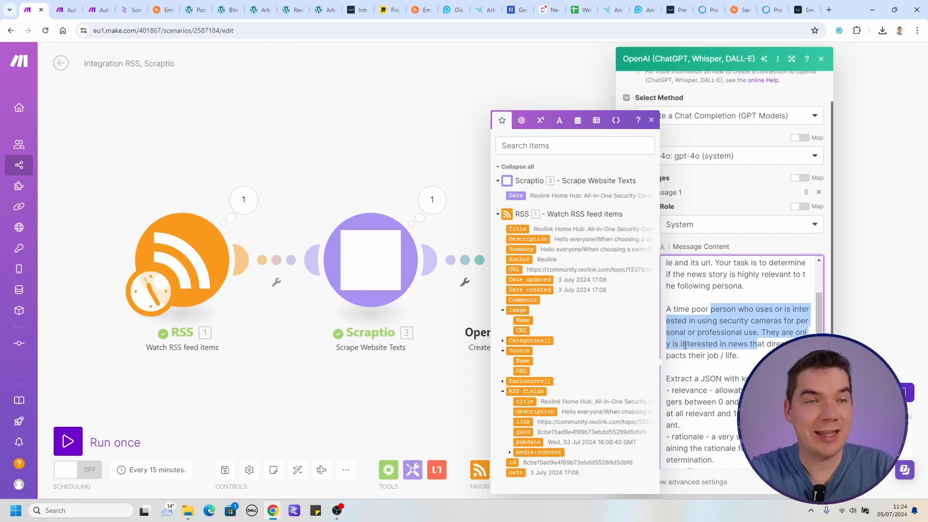
# Remove the stray word "is" before "interested in news" in the prompt's persona paragraph.
pyautogui.click(682, 343)
pyautogui.press('BackSpace')
pyautogui.press('BackSpace')
pyautogui.press('BackSpace')
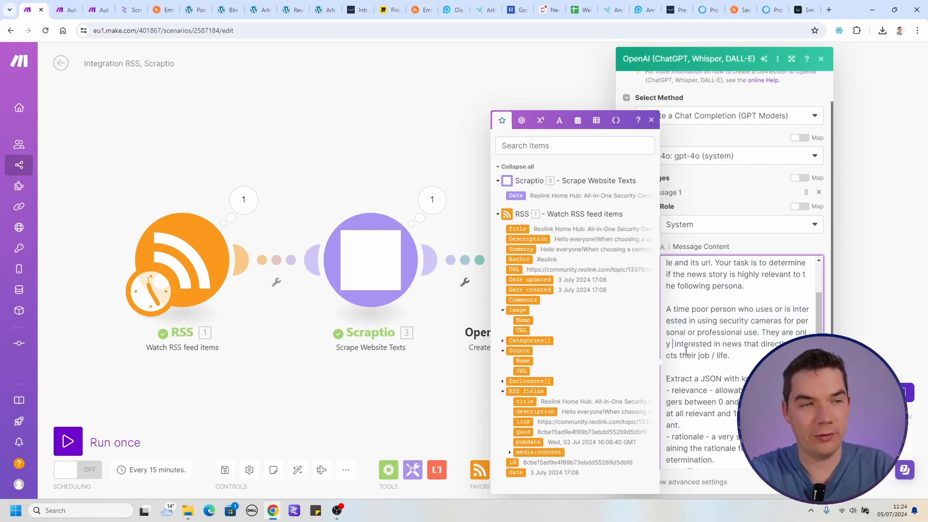
# Review the prompt's JSON instructions, covering the relevance, rationale and newTitle keys and the valid-JSON-only rule.
pyautogui.click(744, 359)
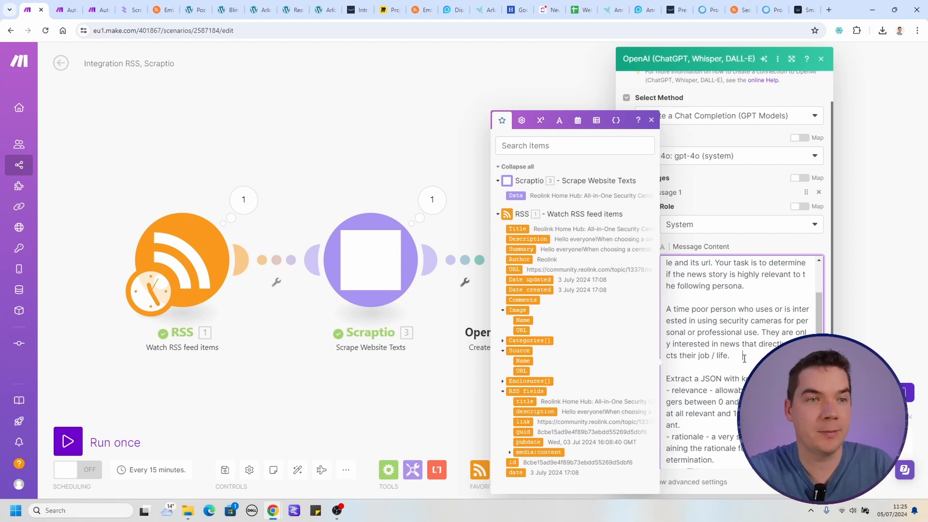
pyautogui.scroll(-2, 689, 337)
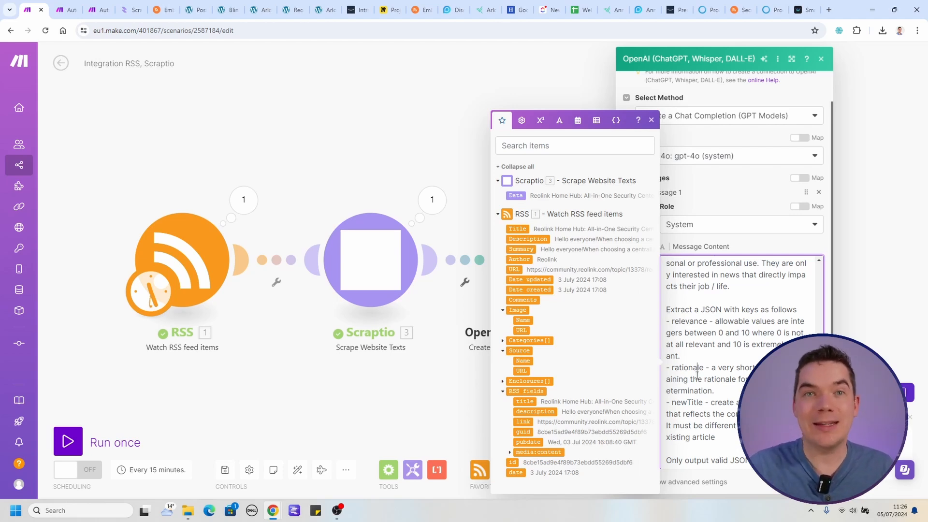
pyautogui.scroll(-1, 696, 376)
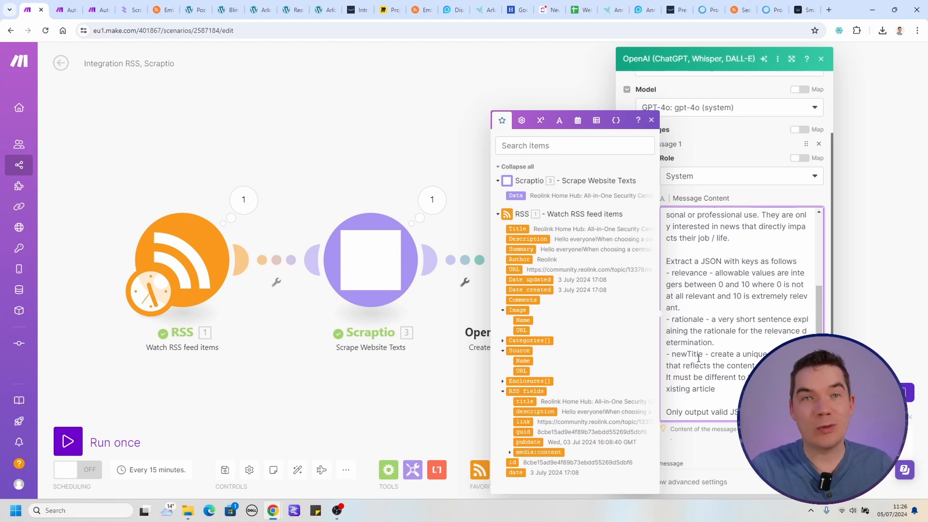
pyautogui.click(731, 358)
pyautogui.moveTo(721, 358); pyautogui.dragTo(743, 362)
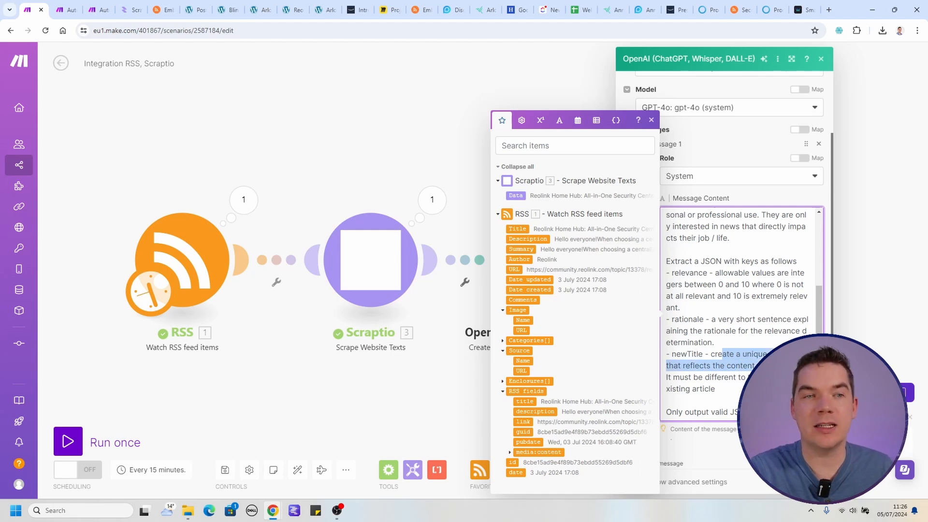
pyautogui.click(733, 384)
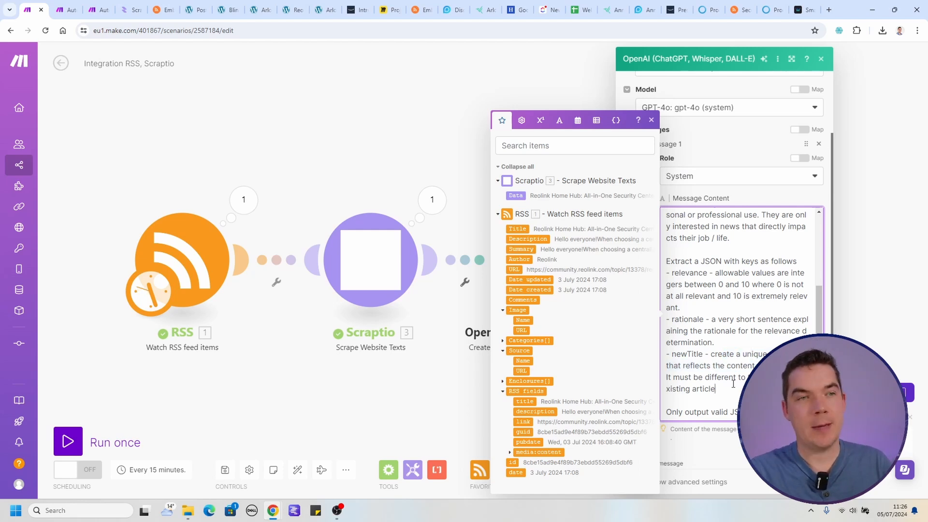
pyautogui.moveTo(733, 384); pyautogui.dragTo(707, 309)
pyautogui.click(708, 309)
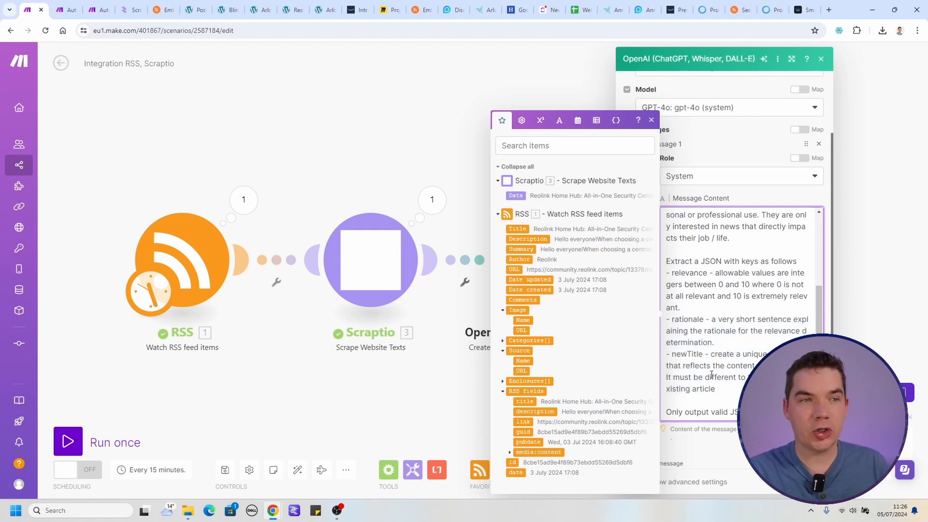
pyautogui.moveTo(685, 411); pyautogui.dragTo(729, 411)
pyautogui.click(729, 412)
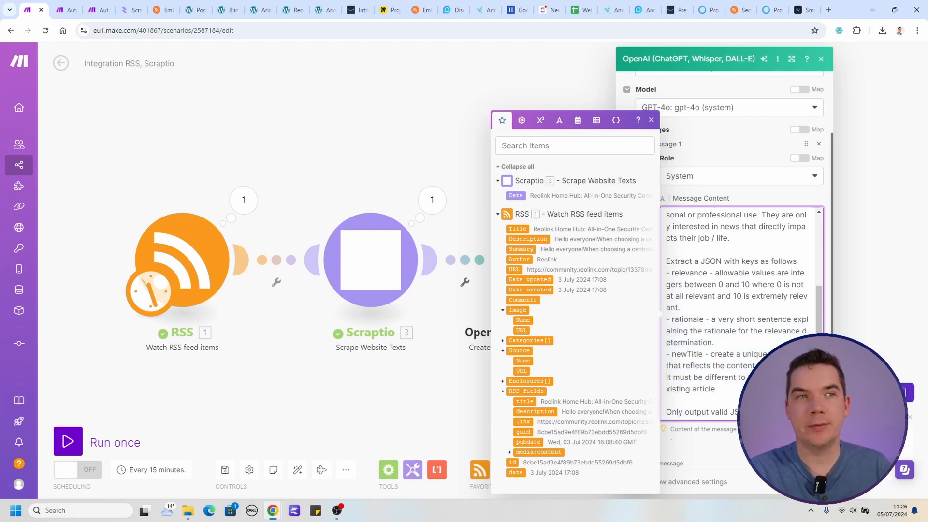
# Show the completion module's advanced settings and set the temperature to 0.5.
pyautogui.scroll(-6, 677, 387)
pyautogui.scroll(-3, 669, 347)
pyautogui.click(637, 206)
pyautogui.doubleClick(637, 207)
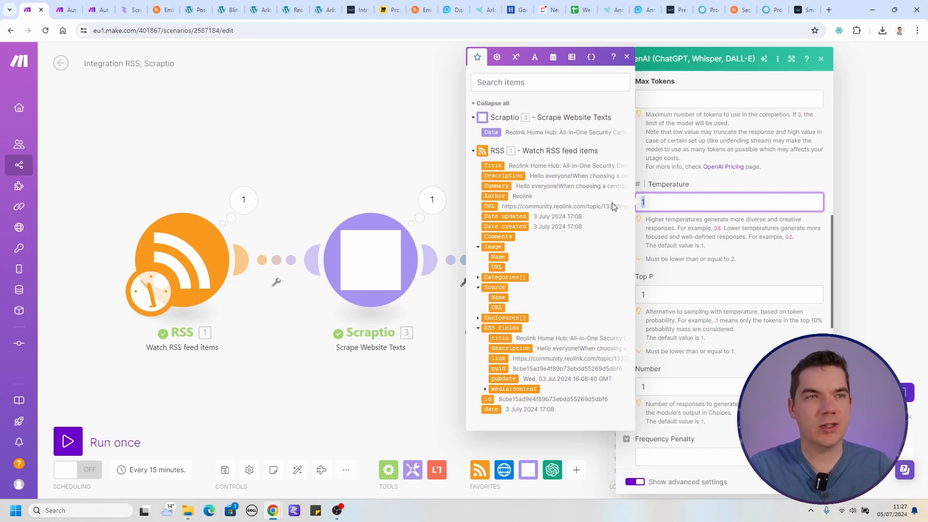
pyautogui.write('0.5')
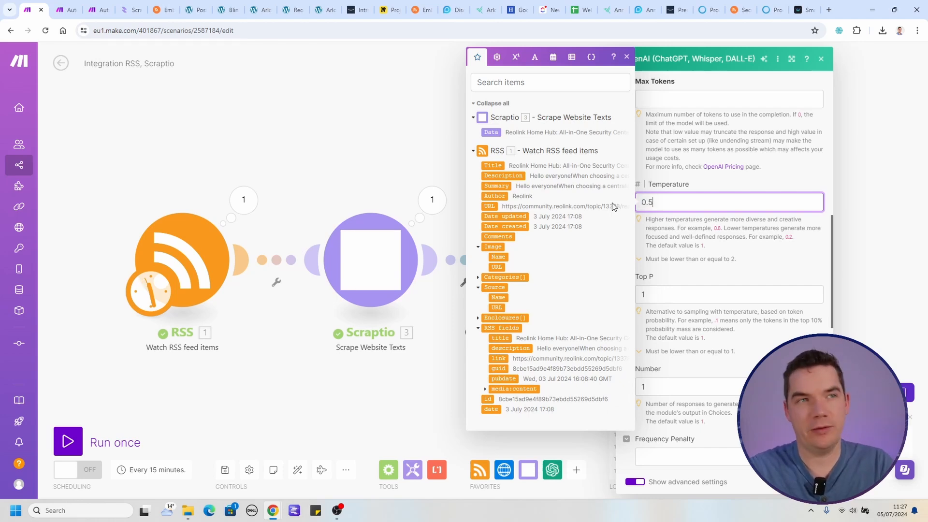
# Set the completion's response format to JSON Object and its max tokens to 0.
pyautogui.scroll(-8, 676, 271)
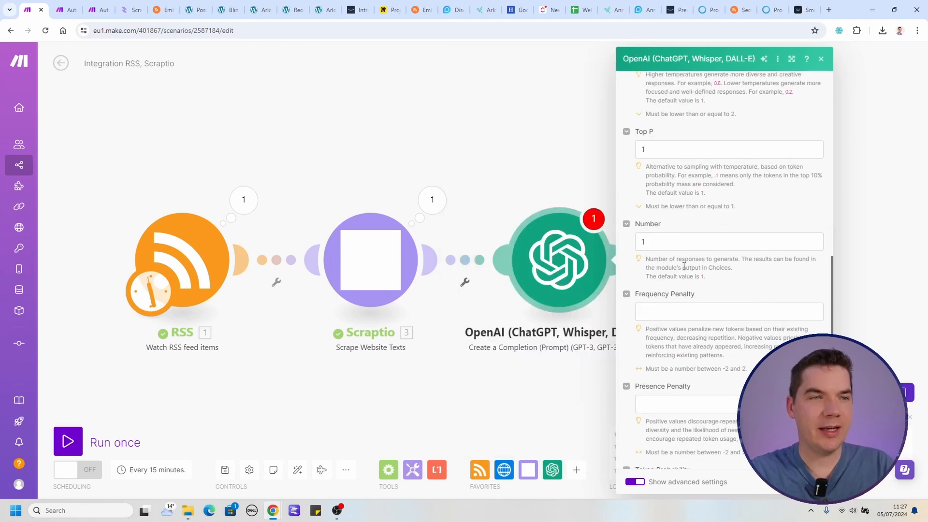
pyautogui.click(666, 301)
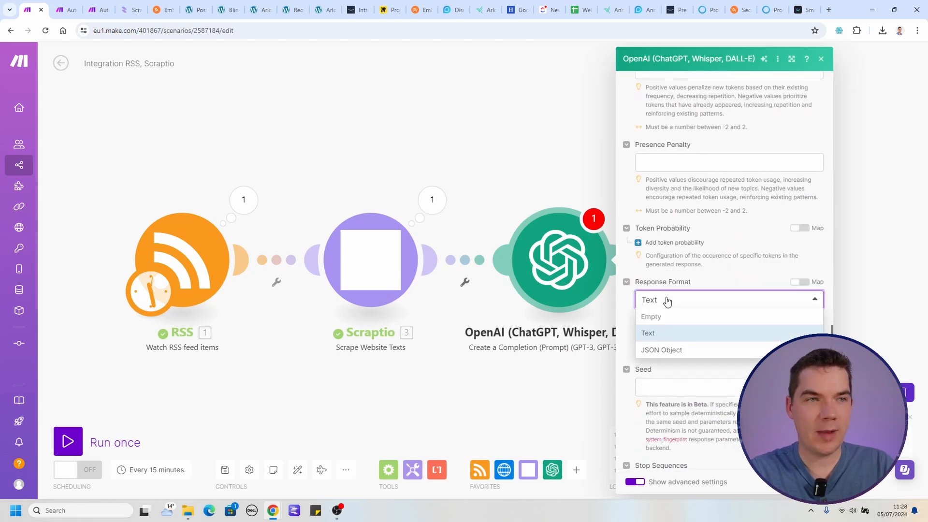
pyautogui.click(670, 350)
pyautogui.click(684, 349)
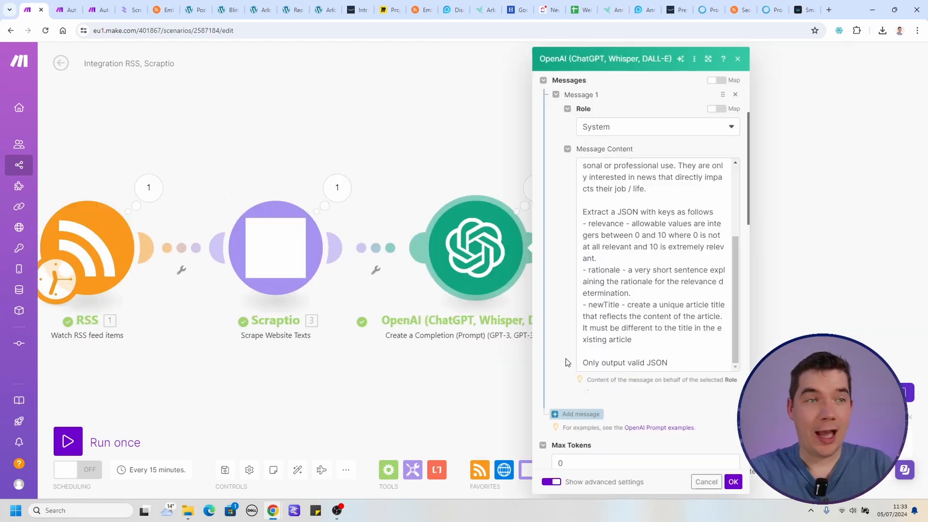
# Add a second message below the system prompt and give it the User role.
pyautogui.scroll(-3, 569, 362)
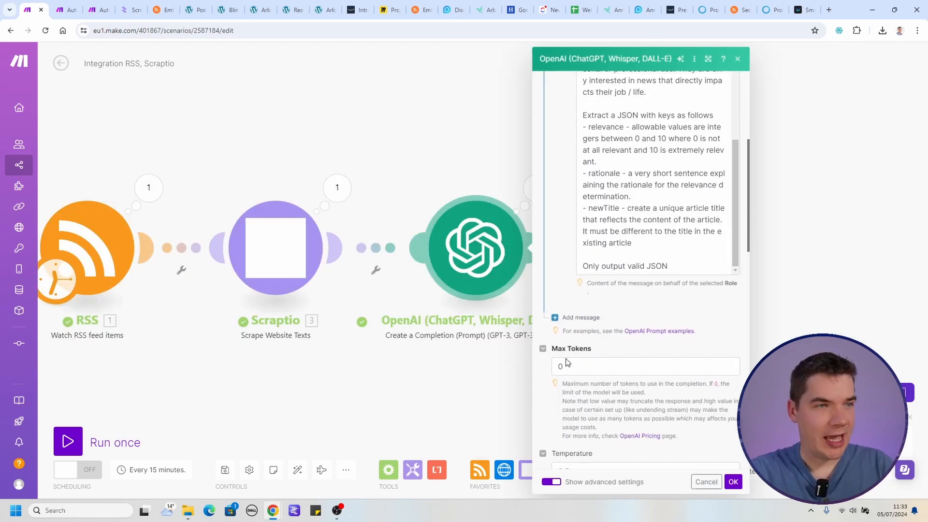
pyautogui.scroll(3, 570, 290)
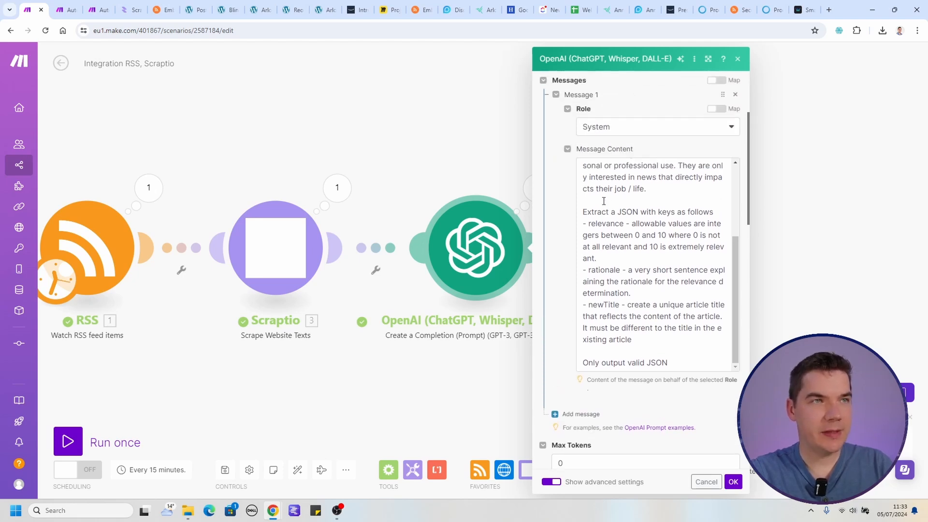
pyautogui.scroll(-2, 608, 251)
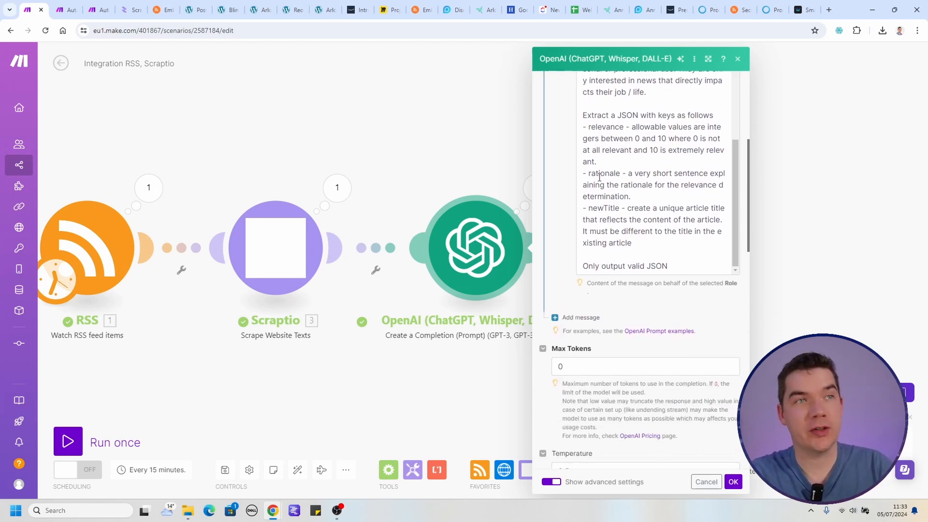
pyautogui.scroll(-1, 570, 271)
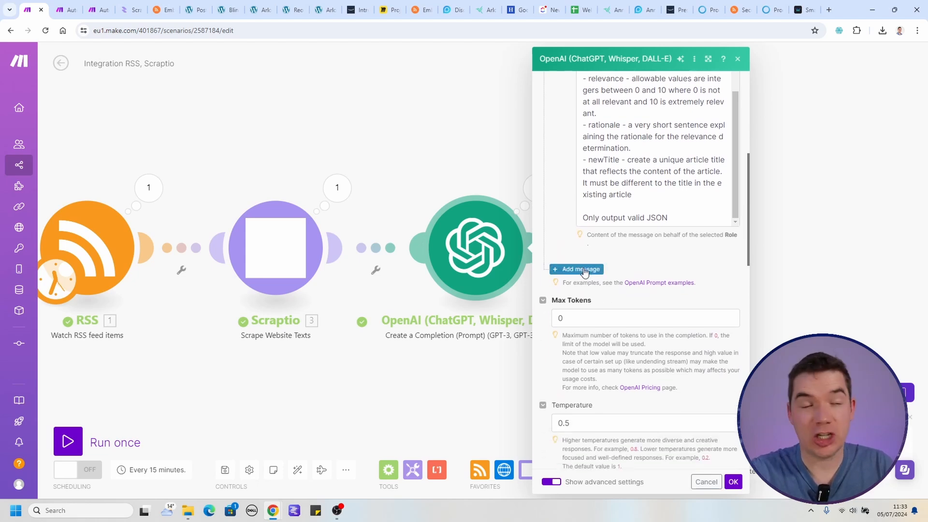
pyautogui.click(582, 270)
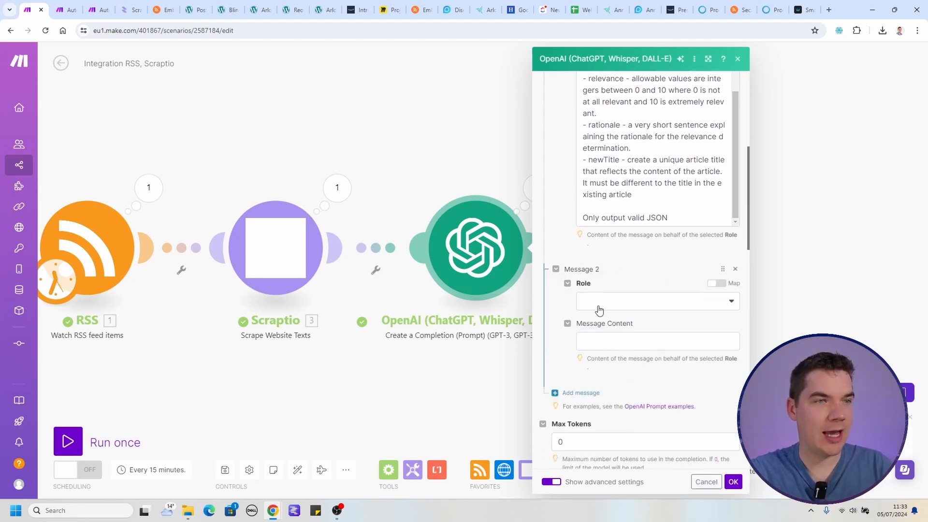
pyautogui.click(597, 303)
pyautogui.click(605, 333)
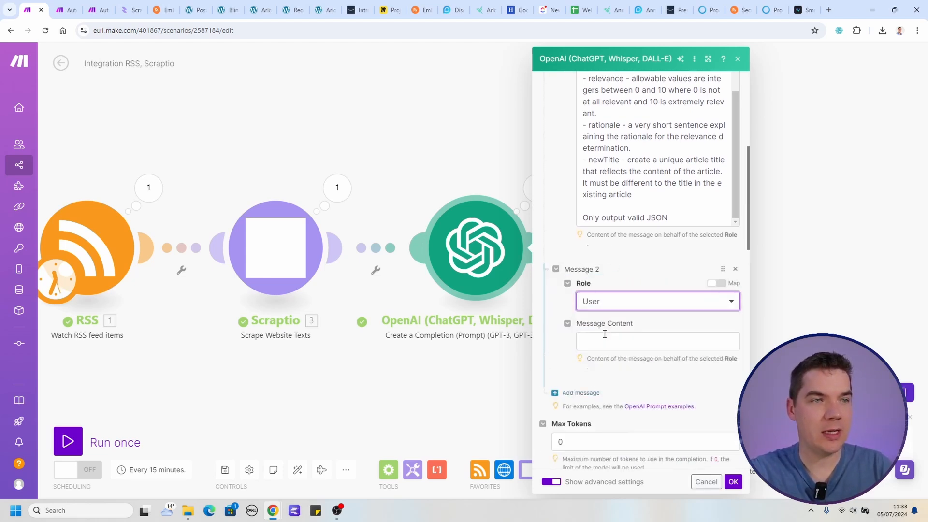
# Begin the user message with triple double quotes and a "Title:" line mapped to the RSS Title.
pyautogui.scroll(-1, 572, 342)
pyautogui.click(630, 290)
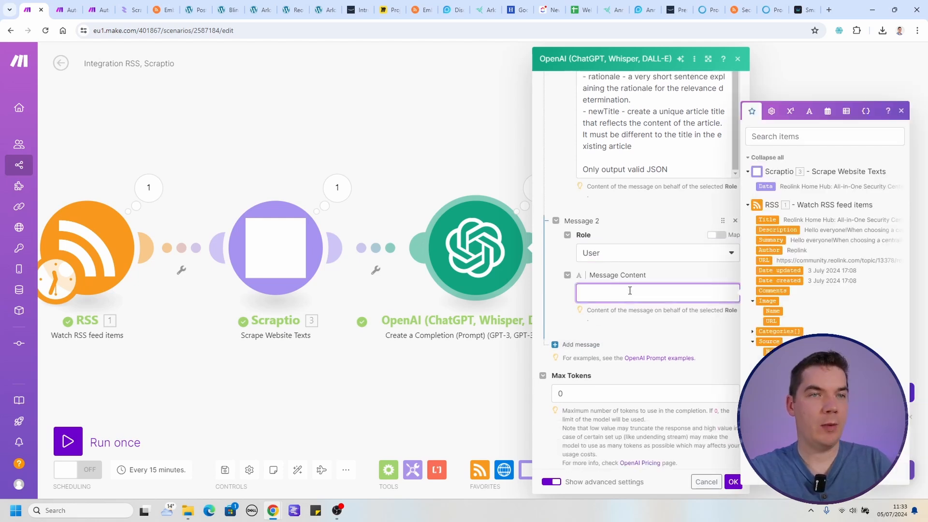
pyautogui.write('"""')
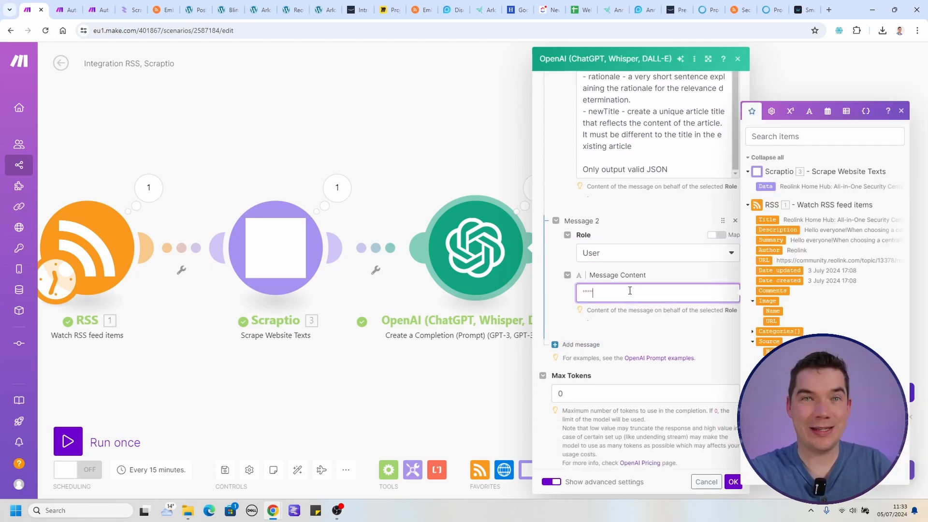
pyautogui.press('Return')
pyautogui.write('Title:')
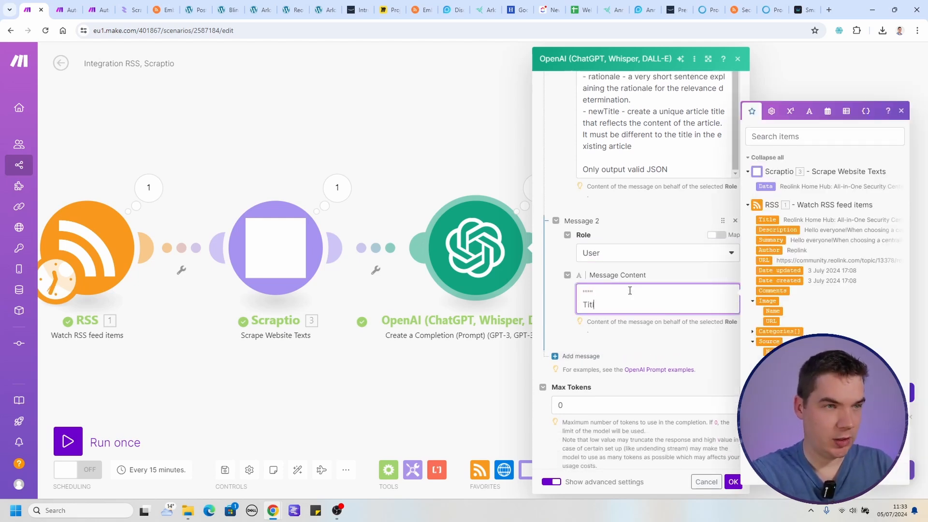
pyautogui.click(766, 220)
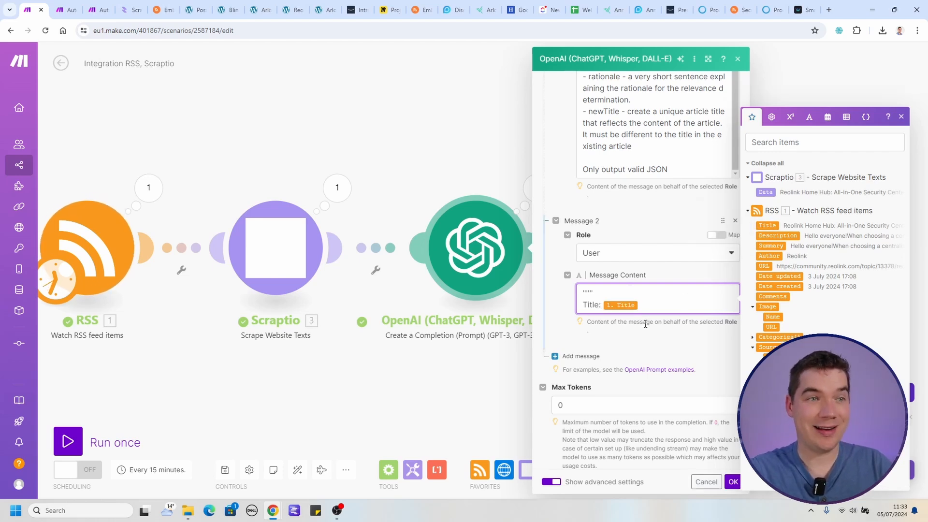
# Close the title line with triple double quotes and add a "URL:" line mapped to the RSS URL, also followed by triple quotes.
pyautogui.click(650, 306)
pyautogui.press('Return')
pyautogui.write('""" ')
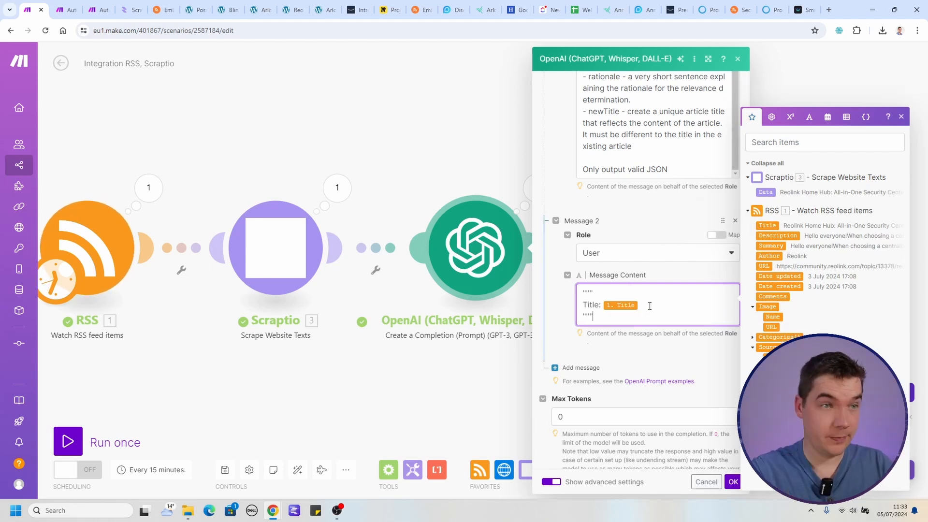
pyautogui.write('URL: 1. URL')
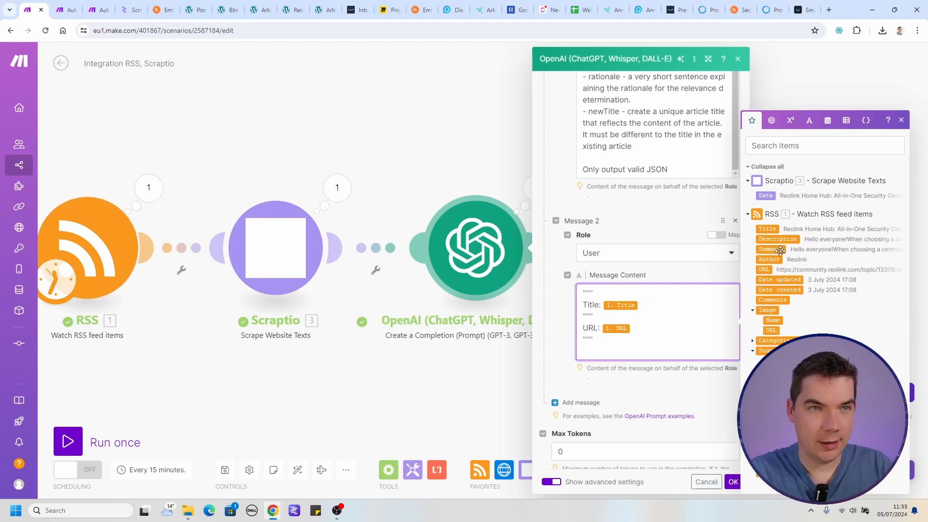
# Add a "Content:" line mapped to the Scraptio Data to the user message and close it with triple double quotes.
pyautogui.moveTo(779, 250); pyautogui.dragTo(592, 370)
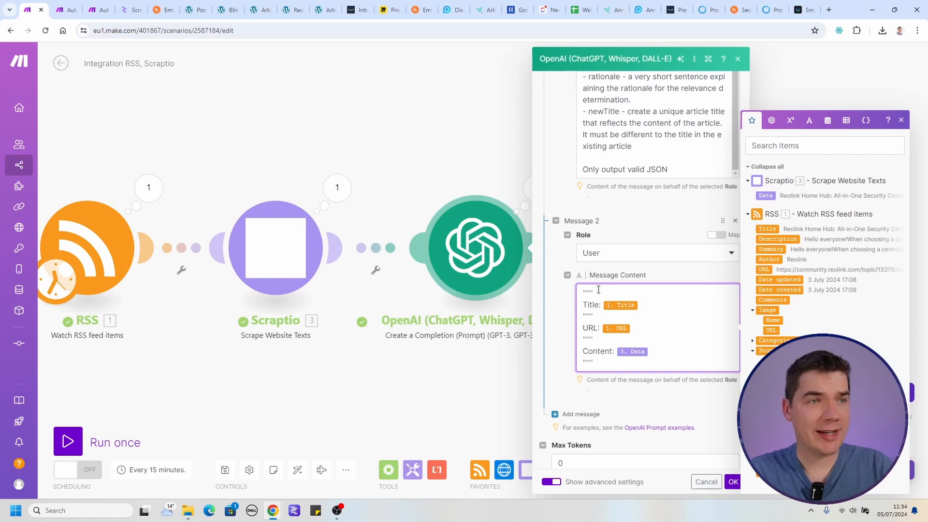
pyautogui.moveTo(595, 291); pyautogui.dragTo(569, 300)
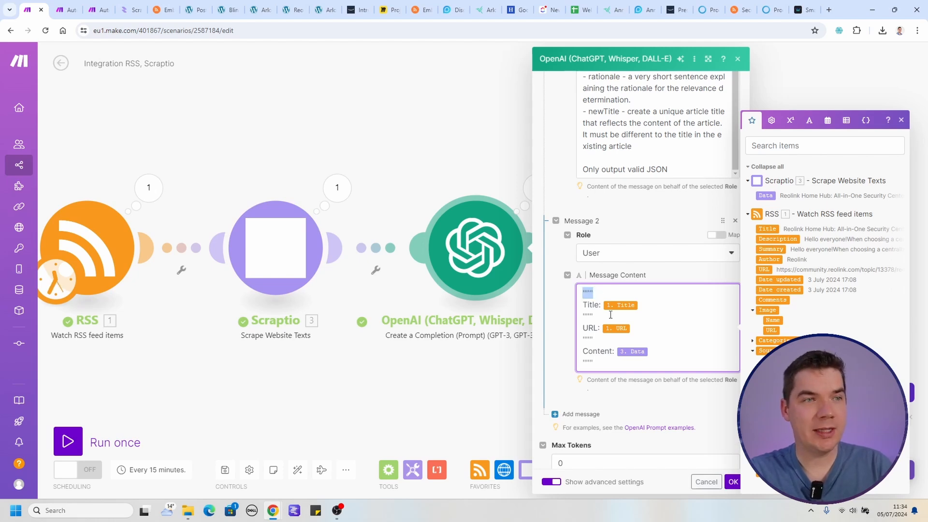
pyautogui.click(605, 293)
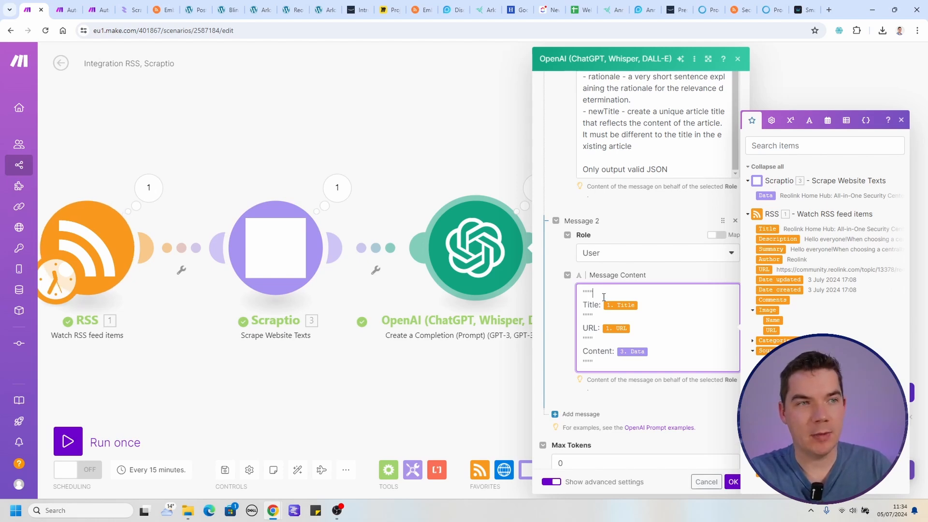
pyautogui.doubleClick(590, 304)
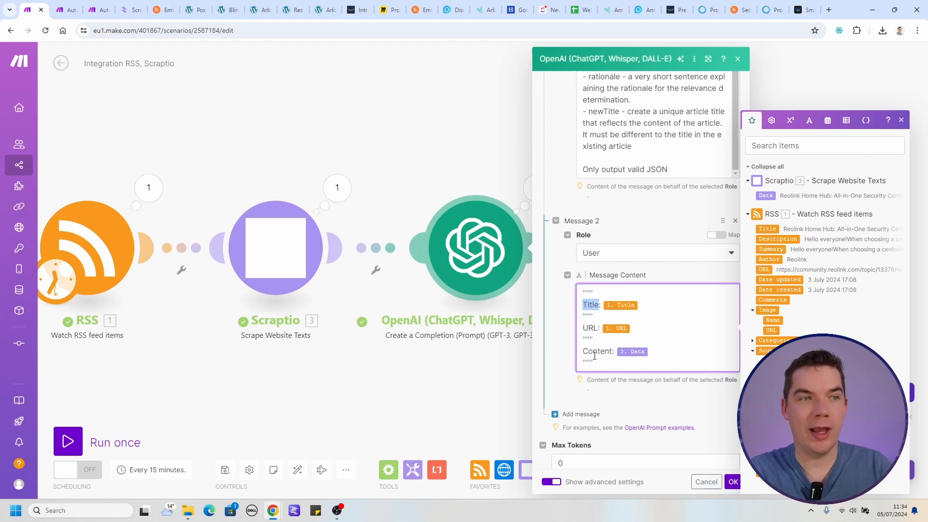
# Try replacing each triple-quote separator in the user message with ">>>>>>>".
pyautogui.doubleClick(586, 292)
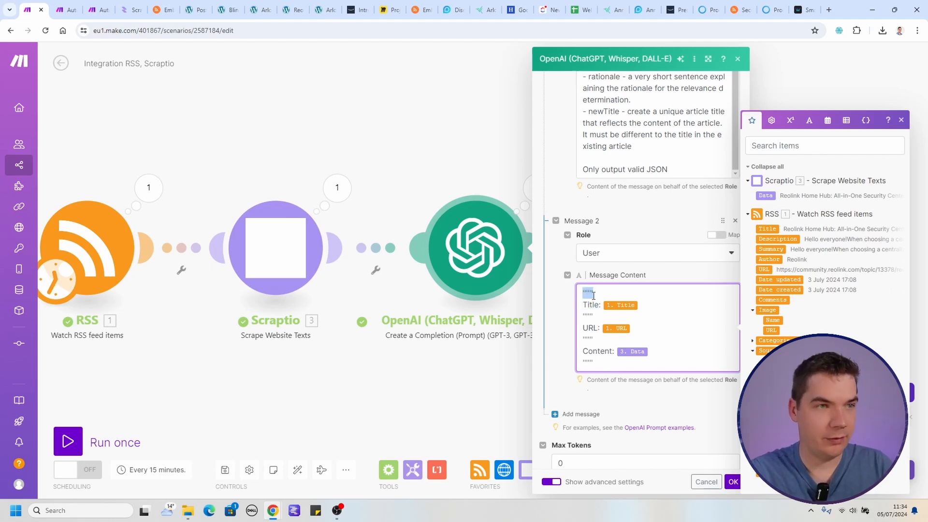
pyautogui.write('>>>>>>>')
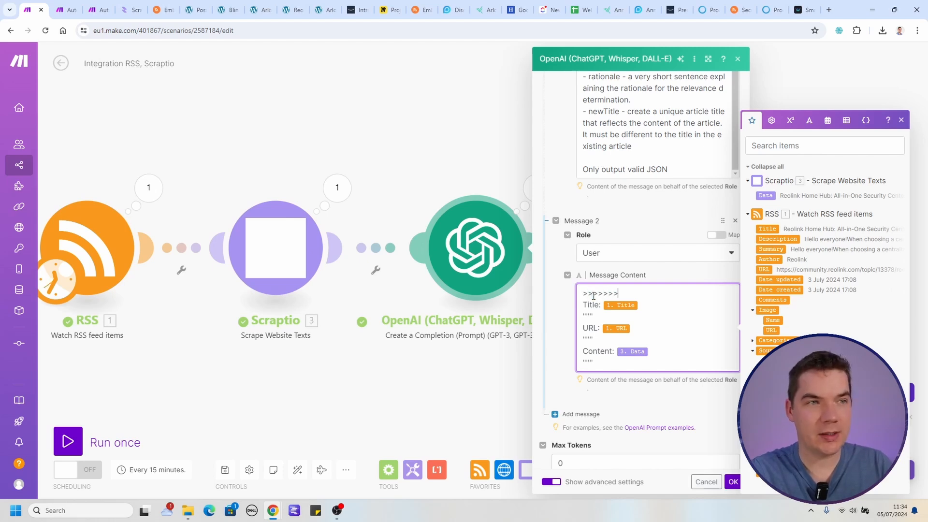
pyautogui.doubleClick(594, 295)
pyautogui.doubleClick(596, 314)
pyautogui.write('>>>>>>>')
pyautogui.doubleClick(588, 339)
pyautogui.write('>>>>>>>')
pyautogui.doubleClick(588, 361)
pyautogui.write('>>>>>>>')
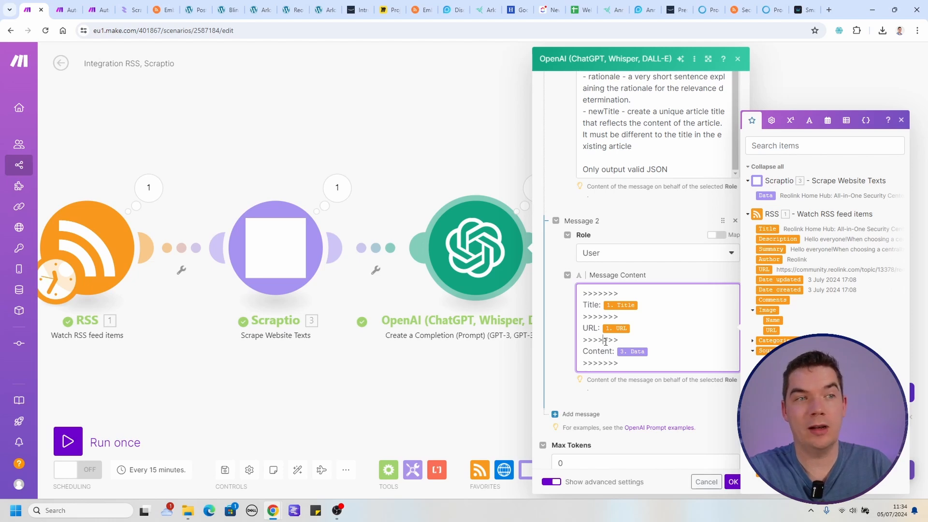
# Undo the separator replacements in the user message.
pyautogui.hotkey('ctrl', 'z')
pyautogui.hotkey('ctrl', 'z')
pyautogui.hotkey('ctrl', 'z')
pyautogui.hotkey('ctrl', 'z')
pyautogui.hotkey('ctrl', 'z')
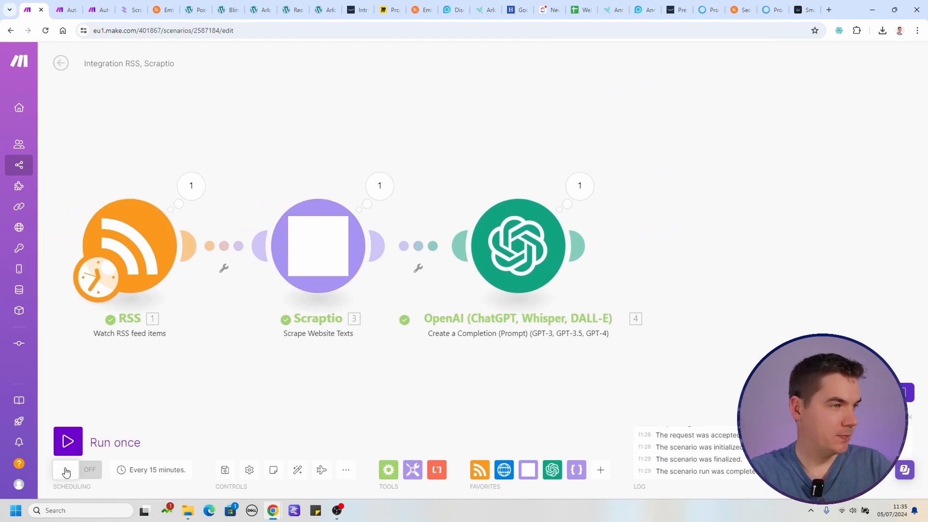
# Run the scenario once to test the RSS, Scraptio and OpenAI modules together.
pyautogui.click(68, 453)
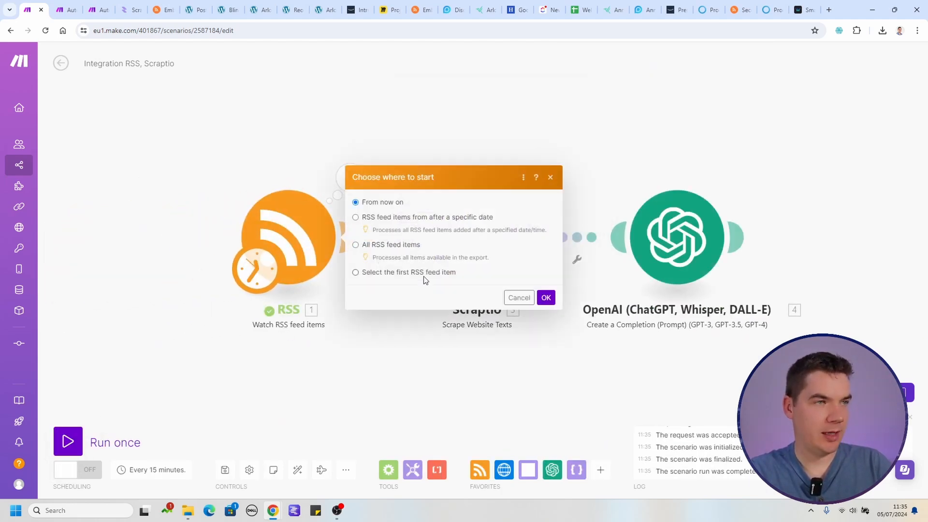
pyautogui.click(423, 276)
pyautogui.click(546, 323)
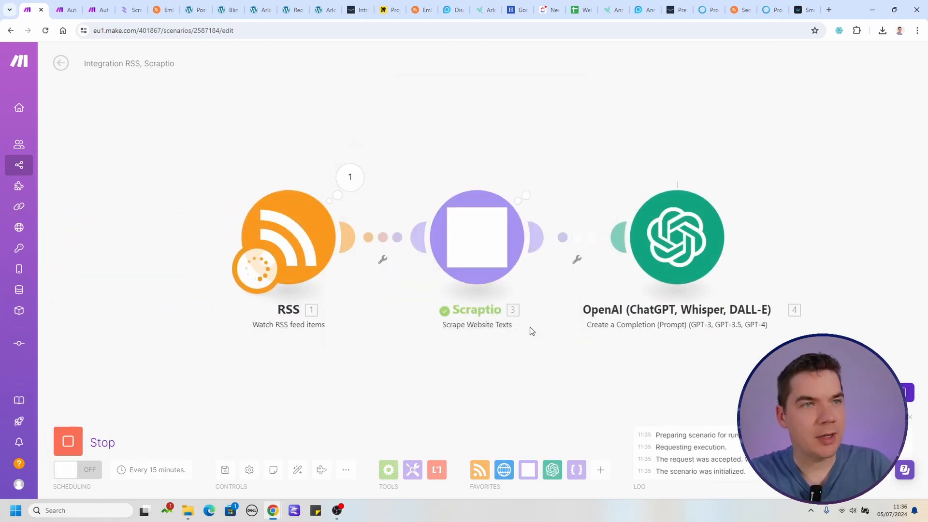
# Examine the relevance score and rationale in the OpenAI module's output bundle.
pyautogui.click(738, 177)
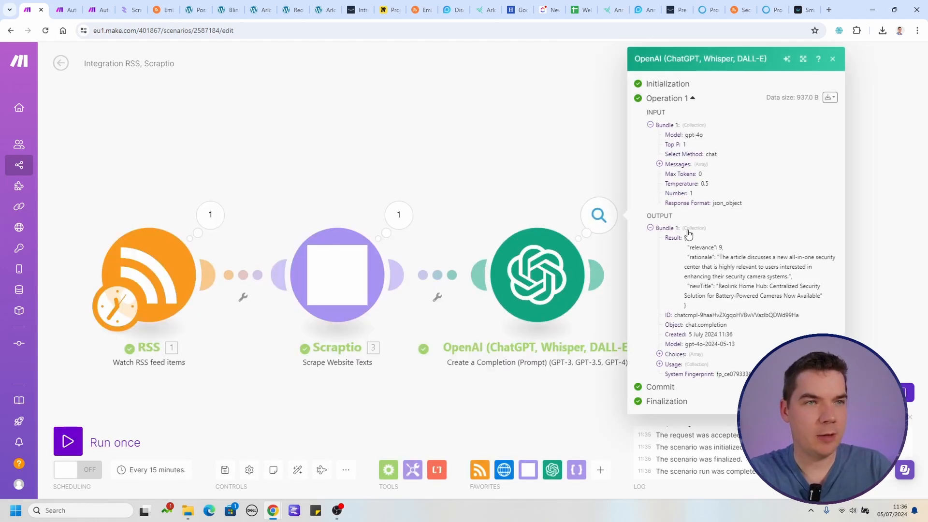
pyautogui.doubleClick(706, 247)
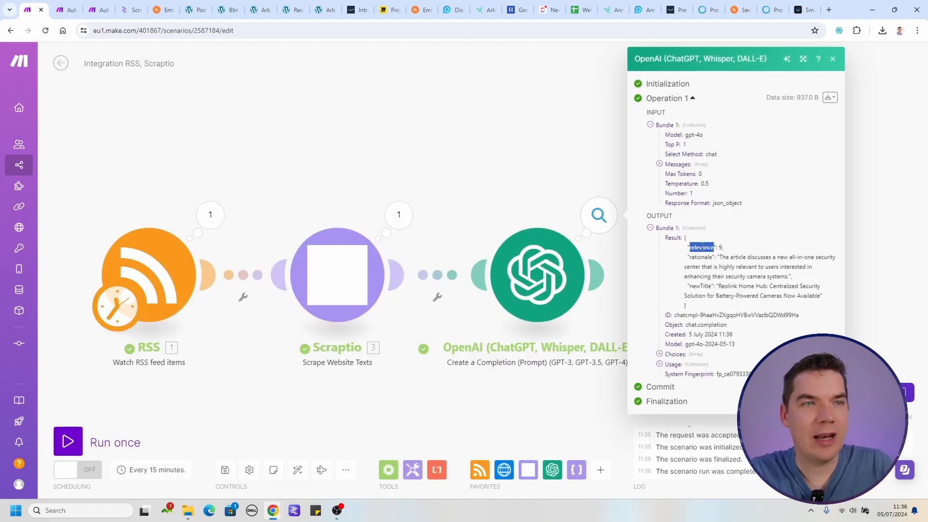
pyautogui.moveTo(728, 256); pyautogui.dragTo(773, 270)
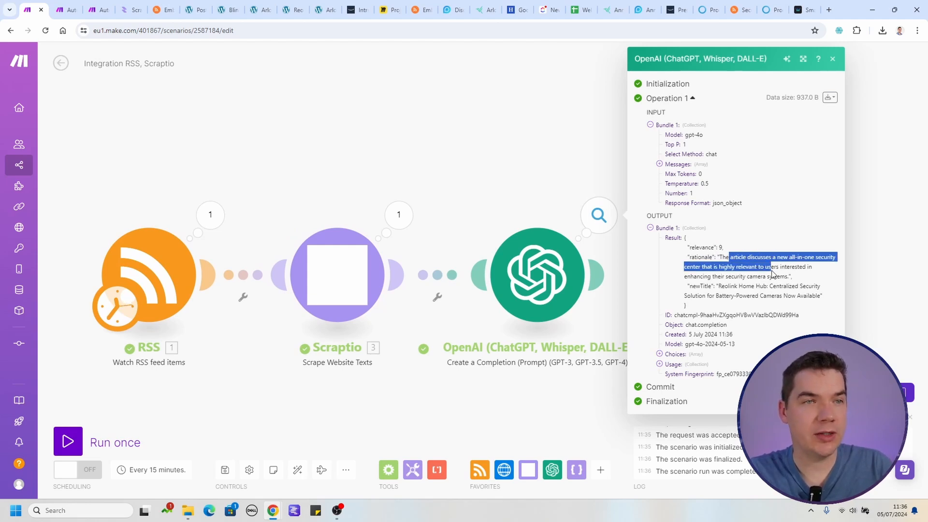
pyautogui.click(752, 274)
pyautogui.moveTo(734, 276); pyautogui.dragTo(769, 274)
pyautogui.click(770, 274)
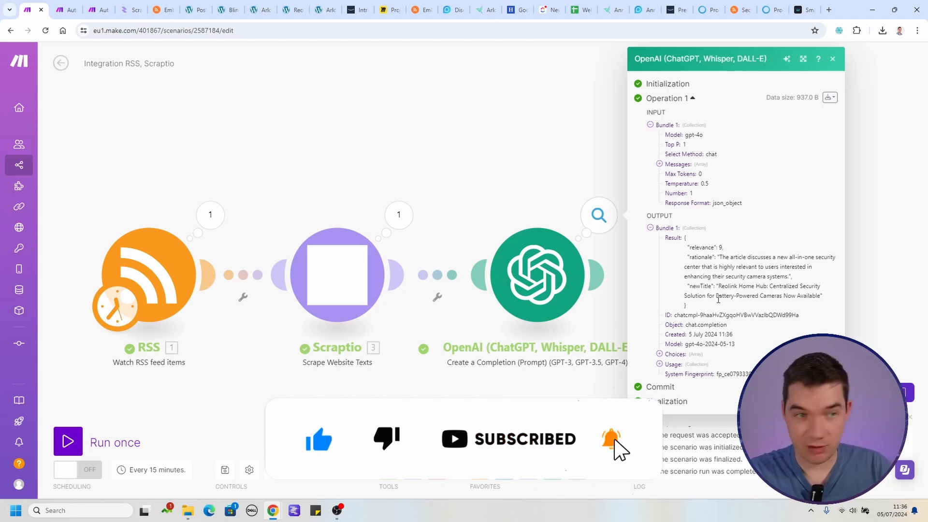
# Copy the article URL from the RSS module's output and open it in a new browser tab.
pyautogui.click(210, 215)
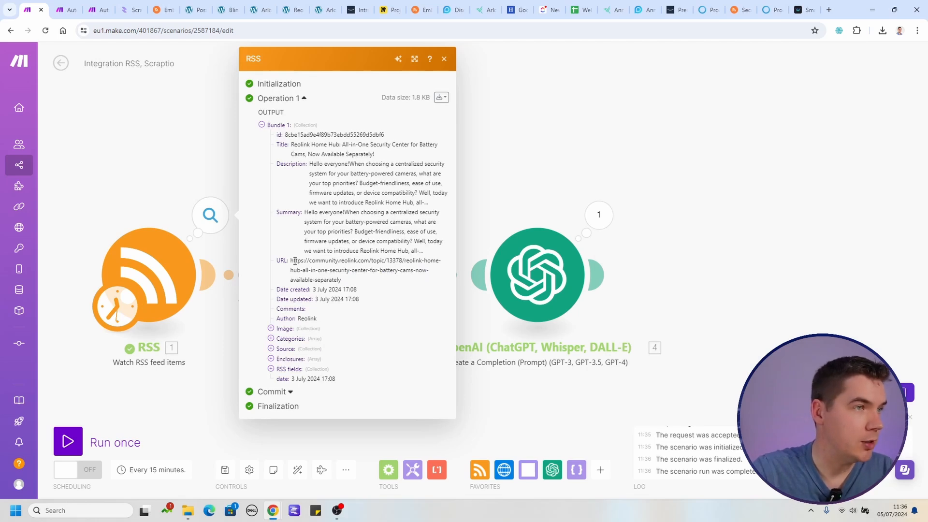
pyautogui.moveTo(290, 261); pyautogui.dragTo(352, 279)
pyautogui.hotkey('ctrl', 'c')
pyautogui.hotkey('ctrl', 't')
pyautogui.hotkey('ctrl', 'v')
pyautogui.press('Return')
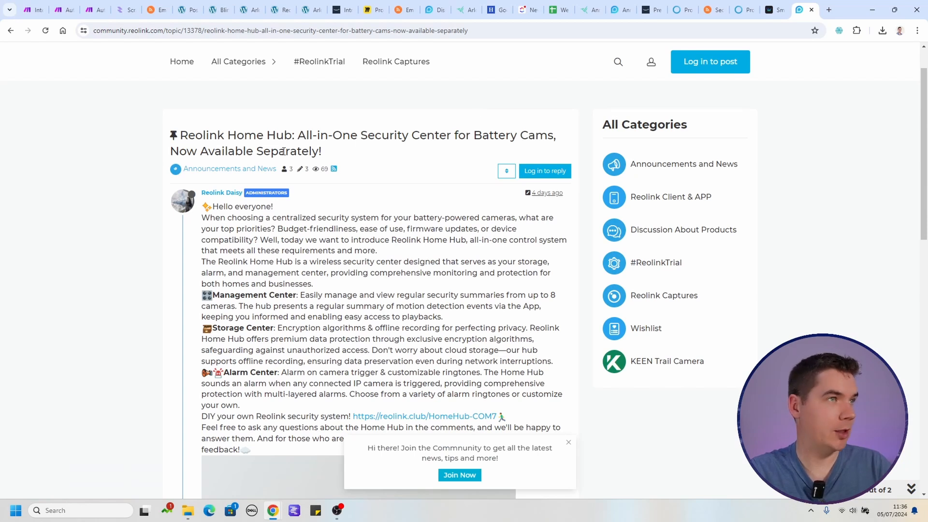
# Return to the scenario and examine the full JSON result in the OpenAI module's output.
pyautogui.hotkey('ctrl', '1')
pyautogui.click(516, 215)
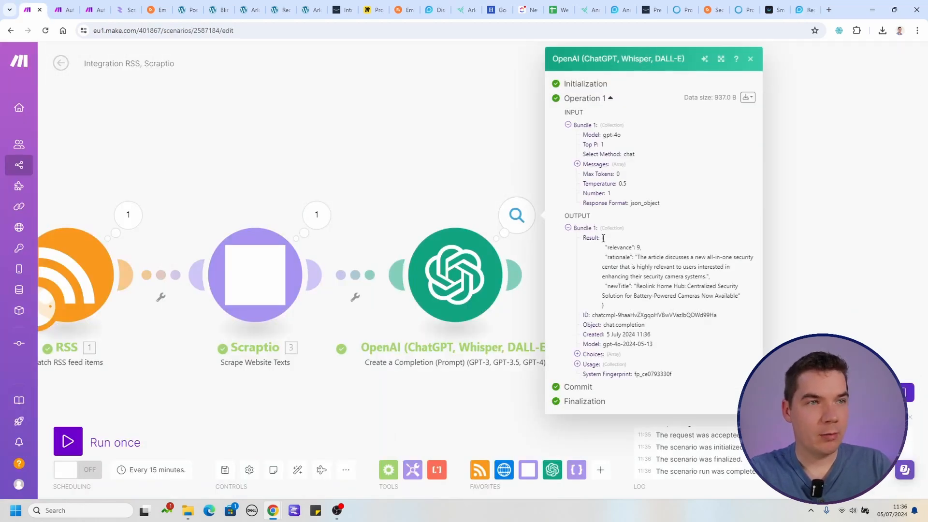
pyautogui.moveTo(603, 237); pyautogui.dragTo(614, 309)
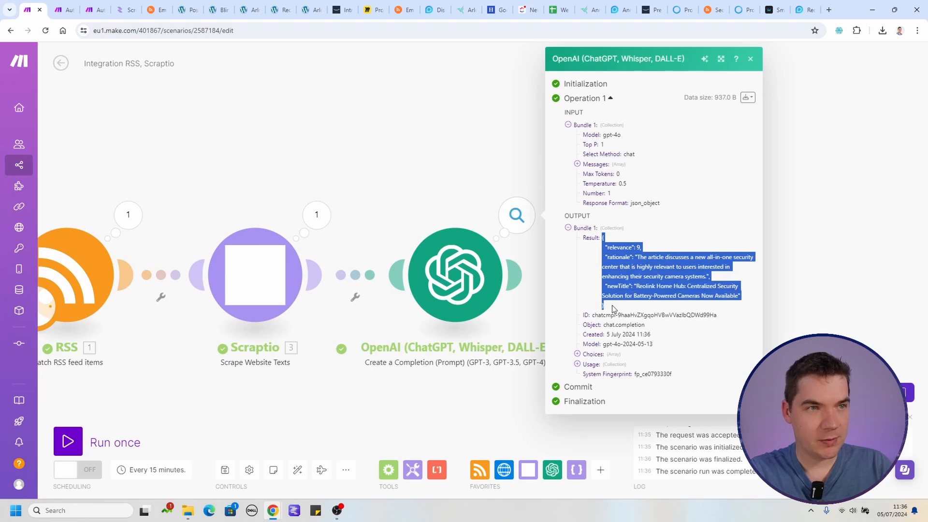
pyautogui.click(606, 246)
pyautogui.moveTo(603, 238); pyautogui.dragTo(615, 306)
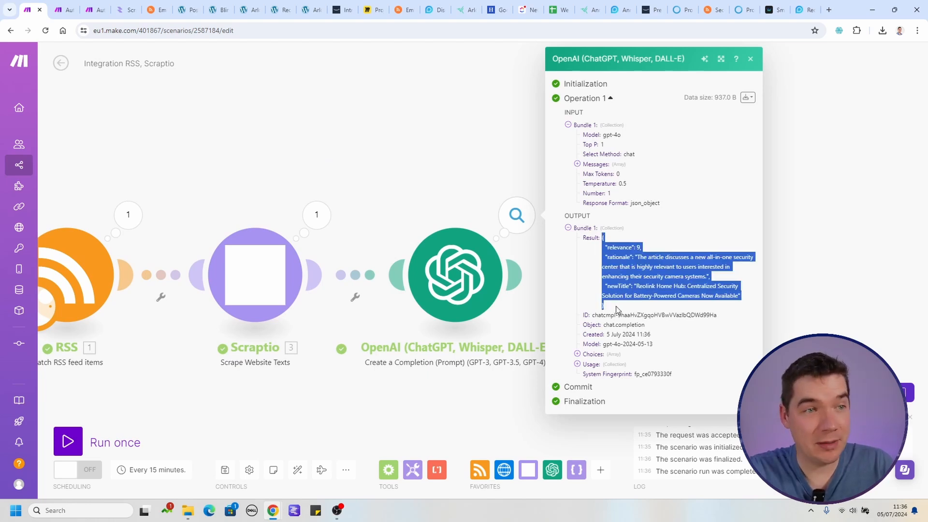
# Add a JSON Parse JSON module after the OpenAI module.
pyautogui.click(514, 164)
pyautogui.click(516, 274)
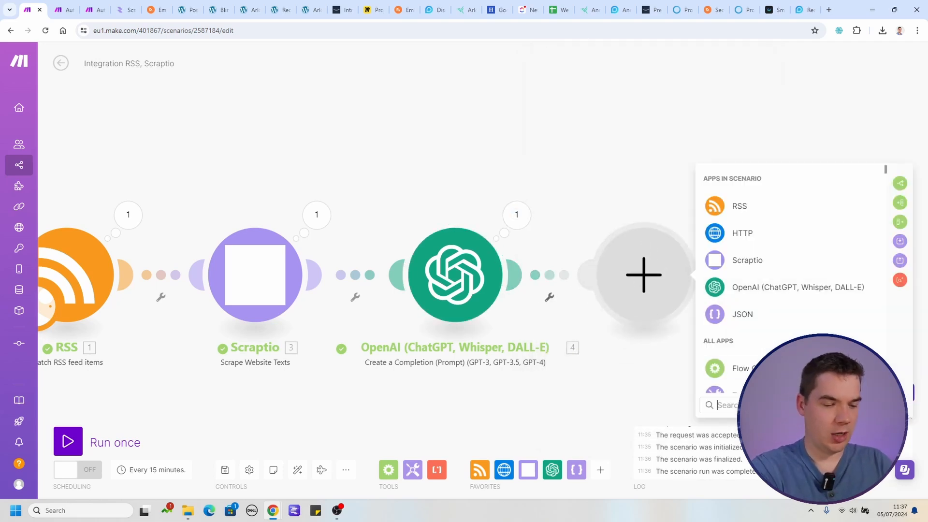
pyautogui.write('json')
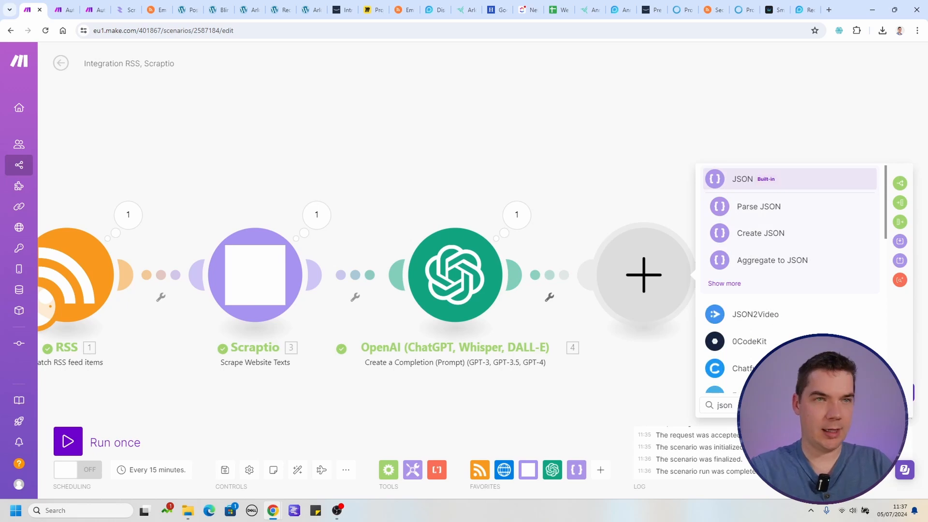
pyautogui.click(754, 206)
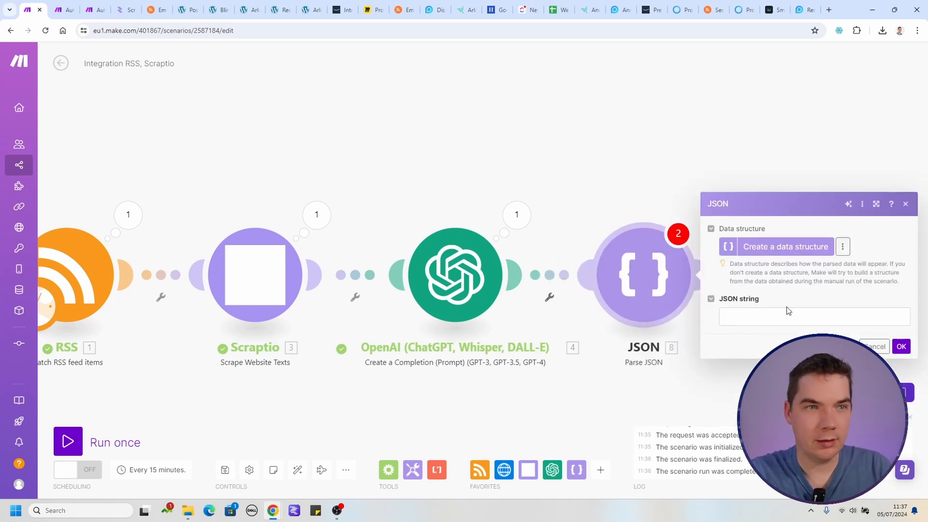
# Map the Parse JSON module's JSON string to the OpenAI completion's Result and save the module.
pyautogui.click(738, 318)
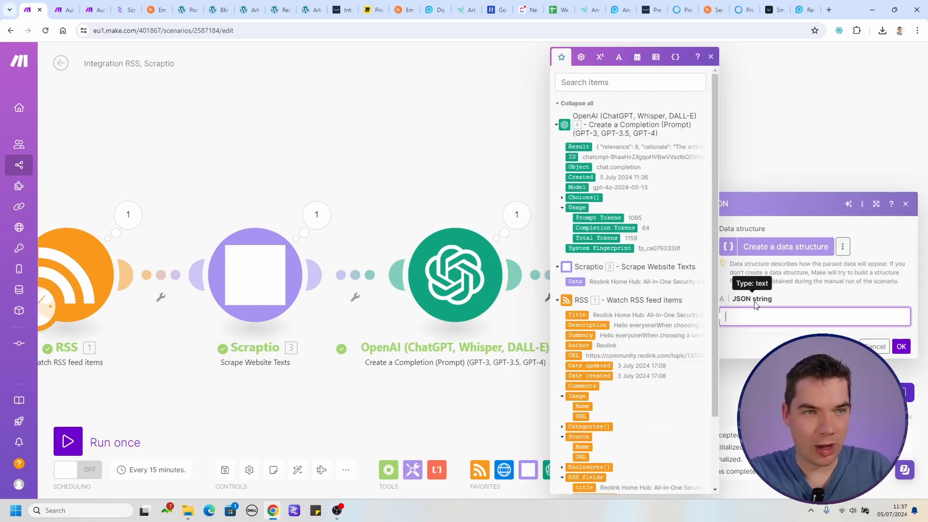
pyautogui.click(580, 146)
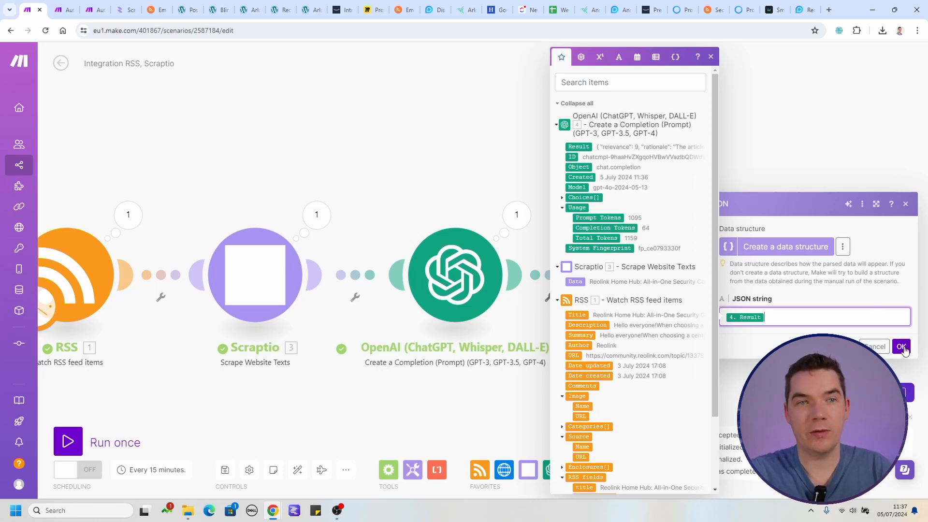
pyautogui.click(900, 347)
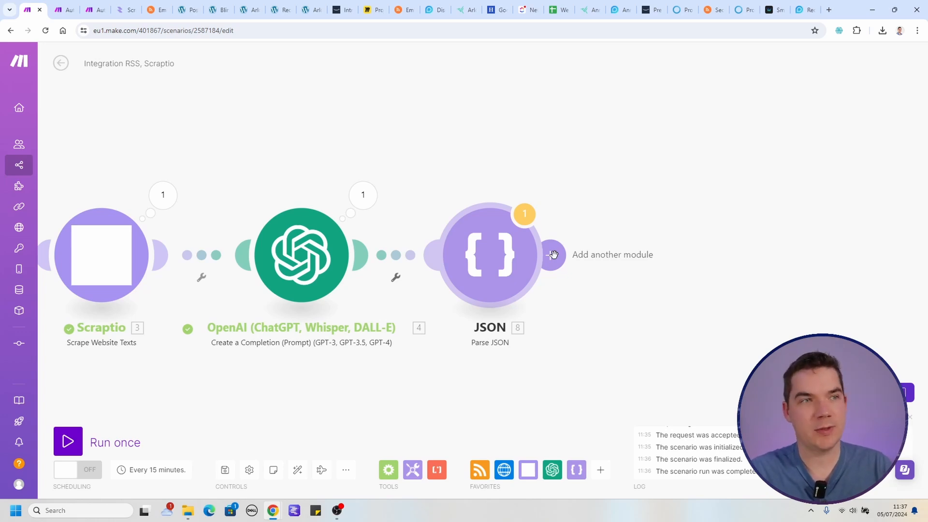
# Add an OpenAI Create a Completion module after the JSON module and set its model to gpt-4o (system).
pyautogui.click(553, 254)
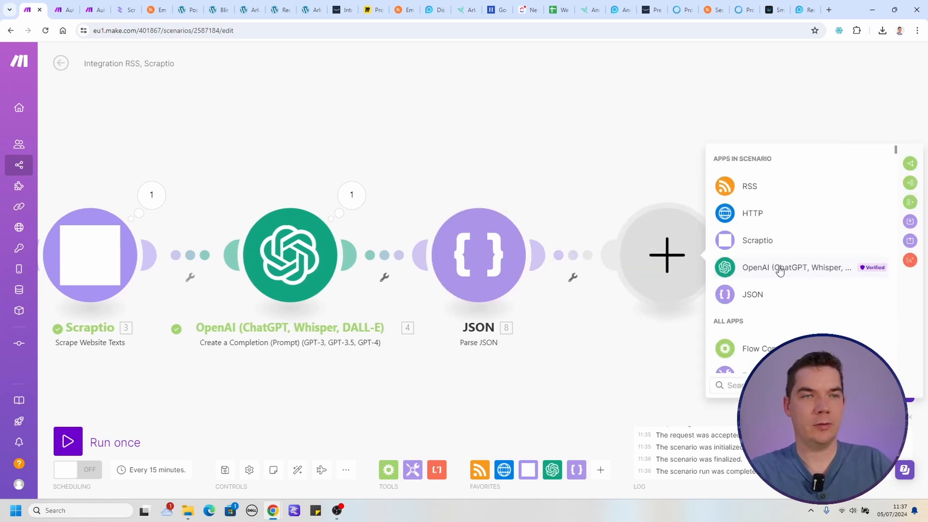
pyautogui.click(781, 269)
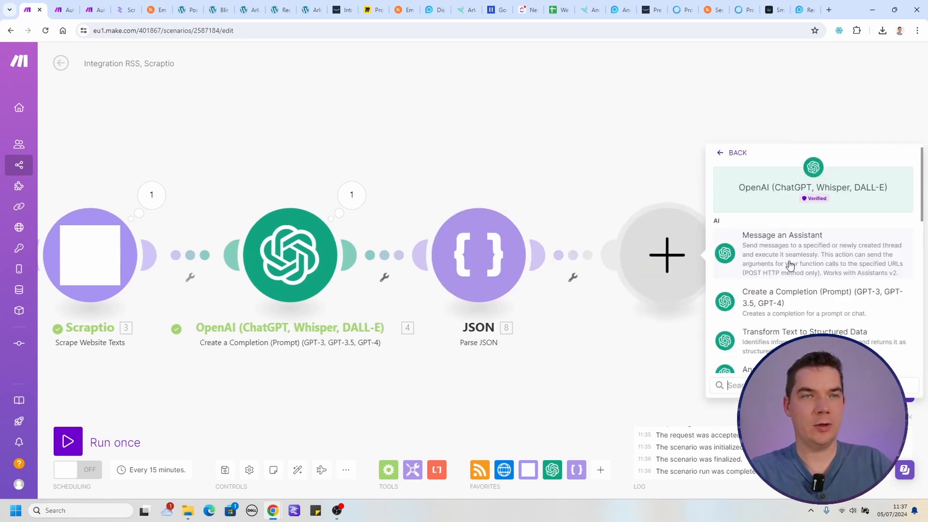
pyautogui.click(802, 307)
pyautogui.click(769, 250)
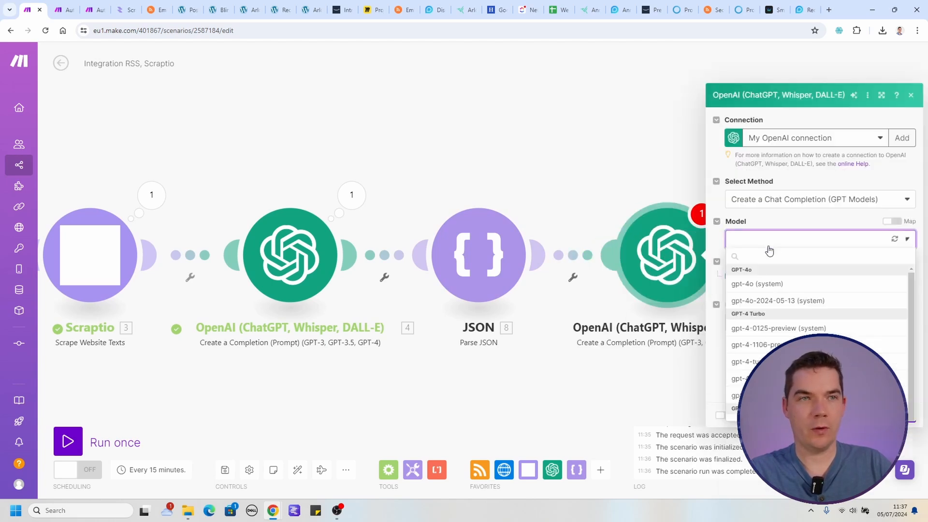
pyautogui.click(766, 283)
# Add a System message and paste in the experienced-journalist prompt for writing a short, objective news article from a press release.
pyautogui.click(801, 273)
pyautogui.click(768, 288)
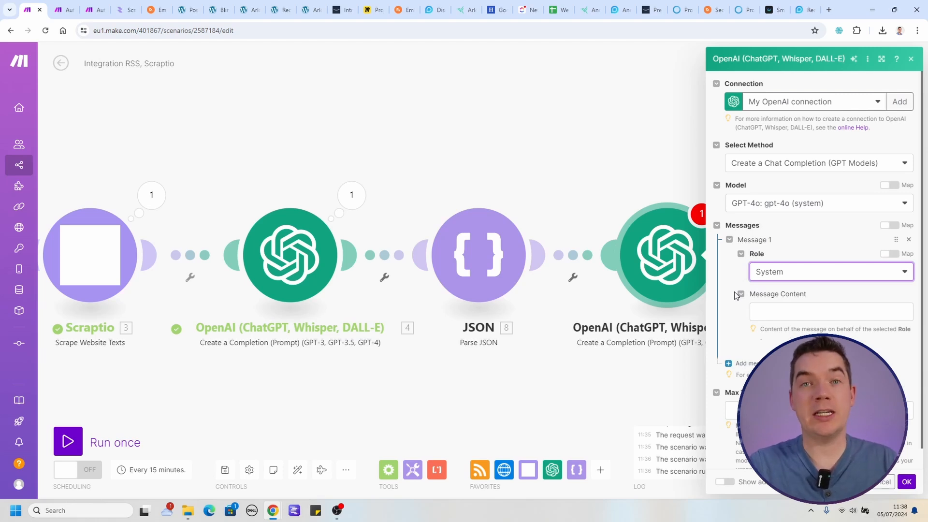
pyautogui.click(824, 313)
pyautogui.hotkey('ctrl', 'v')
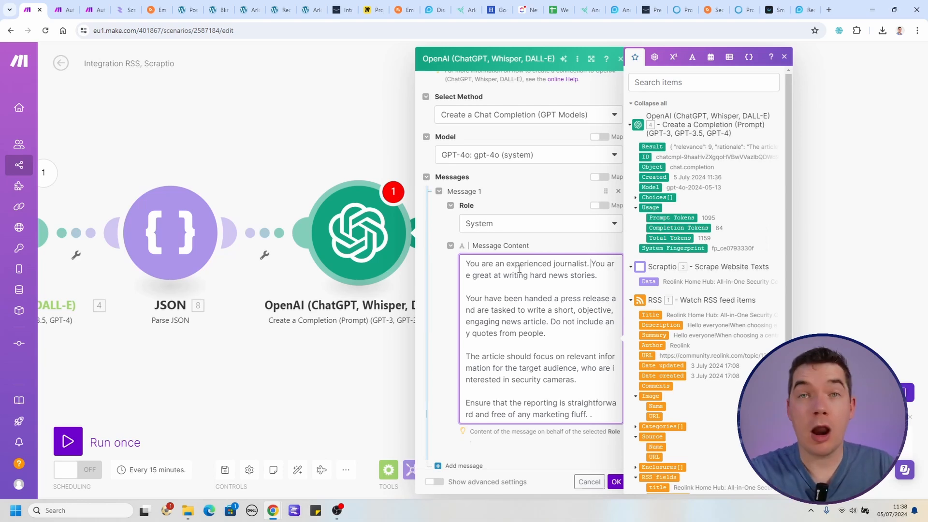
# Review the journalist prompt's instructions on hard news style, the press release task and leaving out quotes.
pyautogui.moveTo(591, 263); pyautogui.dragTo(597, 275)
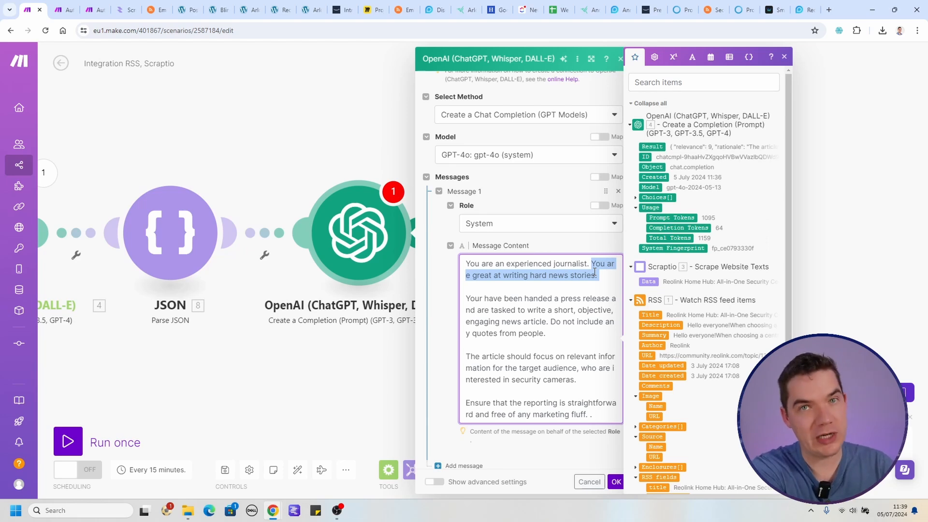
pyautogui.click(557, 298)
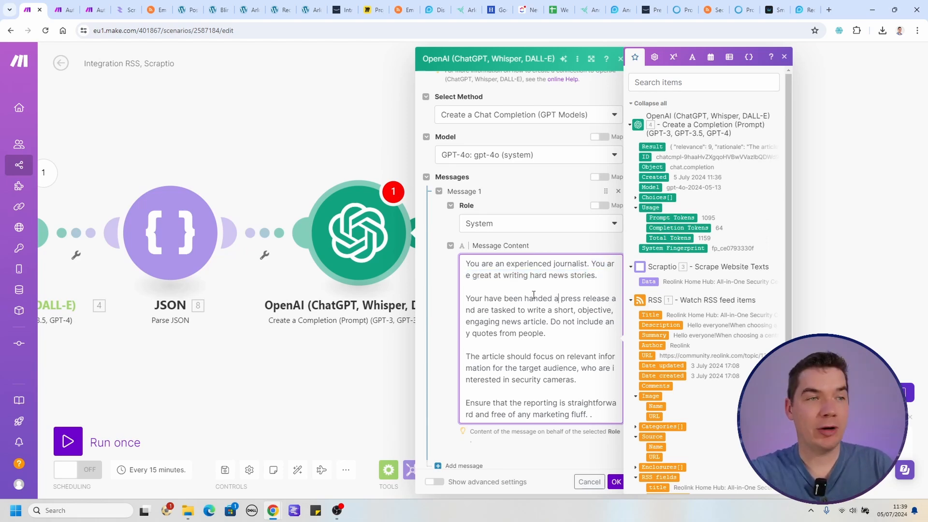
pyautogui.moveTo(515, 295); pyautogui.dragTo(534, 310)
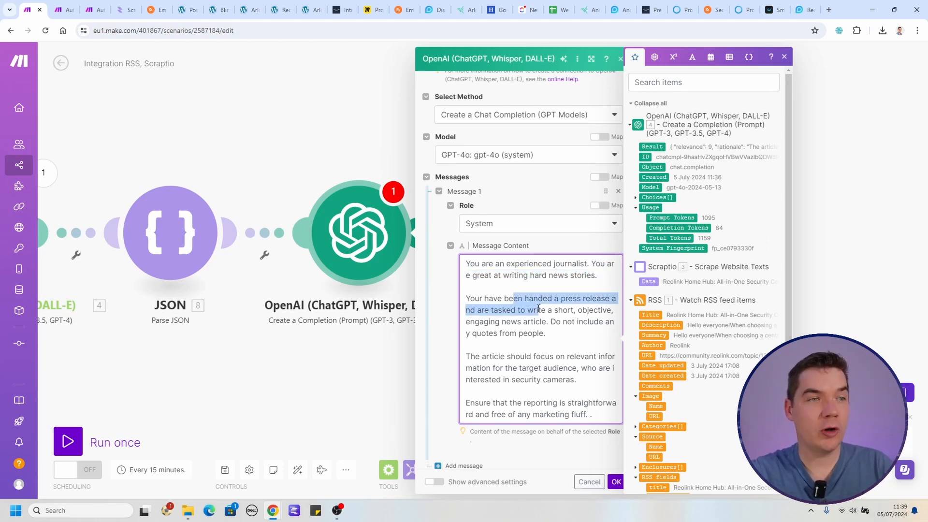
pyautogui.click(540, 320)
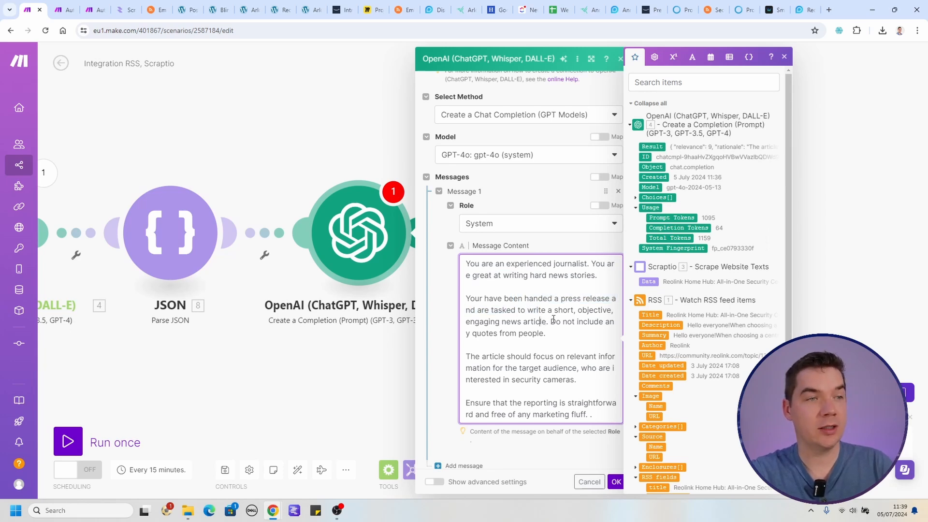
pyautogui.moveTo(550, 322); pyautogui.dragTo(547, 334)
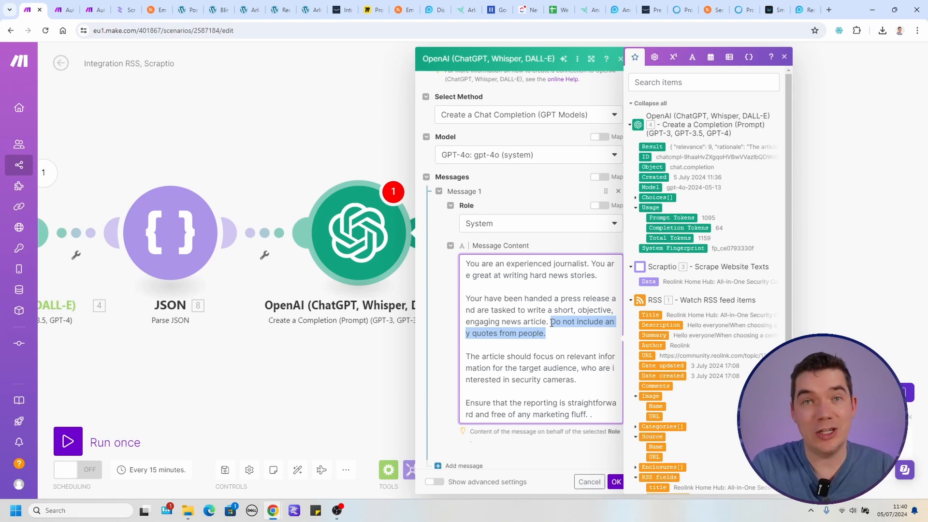
pyautogui.click(551, 322)
pyautogui.scroll(-1, 503, 311)
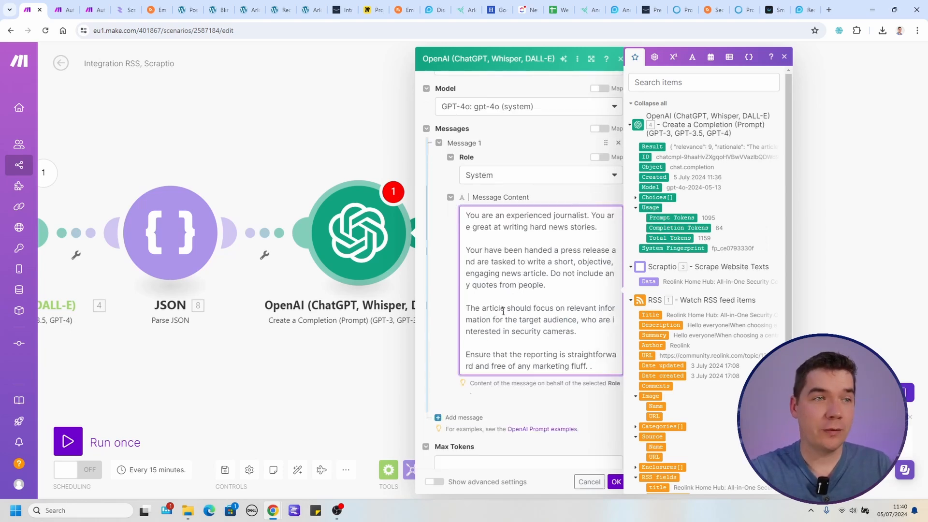
# Review the prompt's target audience and no-marketing-fluff instructions and remove the stray period at its end.
pyautogui.moveTo(503, 311); pyautogui.dragTo(553, 334)
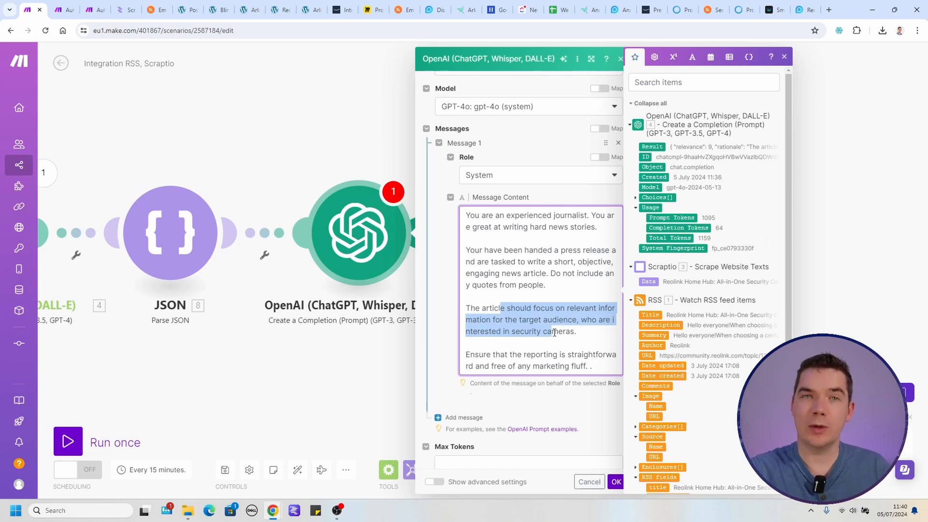
pyautogui.click(552, 334)
pyautogui.scroll(-1, 554, 334)
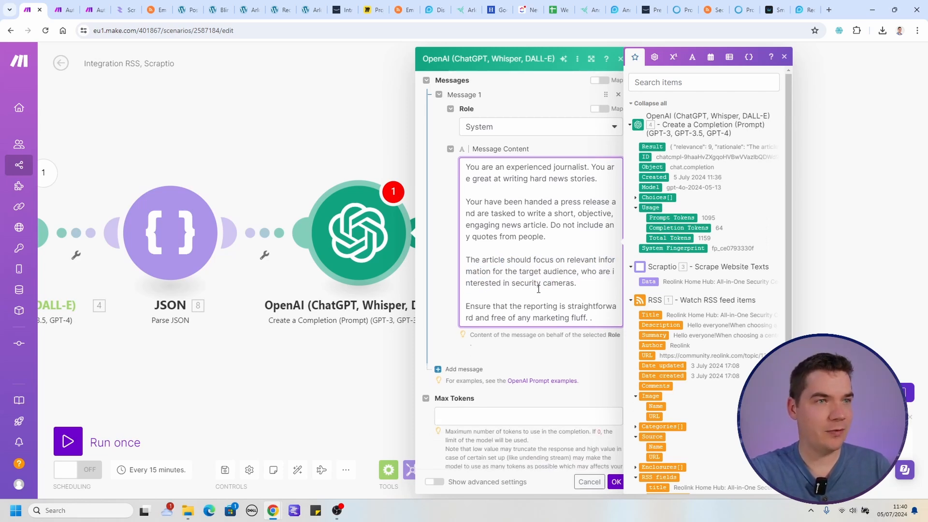
pyautogui.click(589, 316)
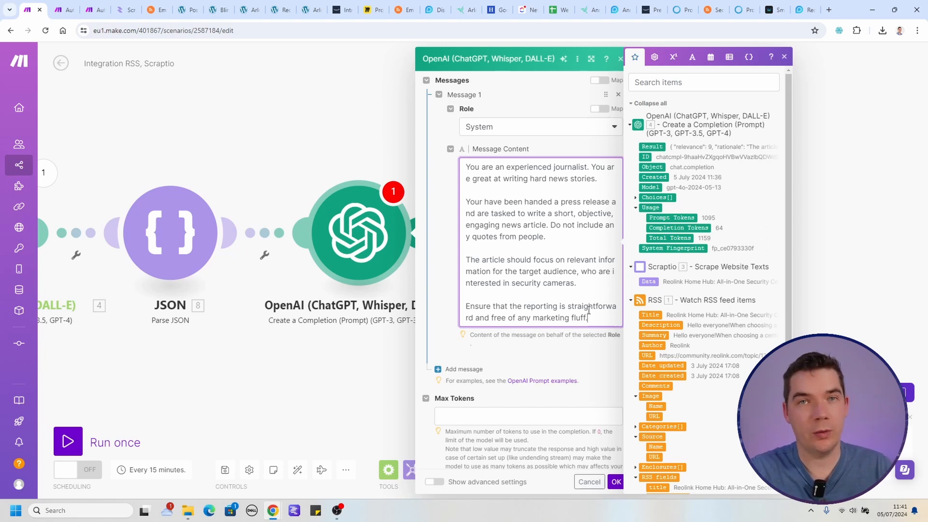
pyautogui.click(574, 323)
# Add a second message with the User role and start its content with triple quotes and a "Title:" line.
pyautogui.click(464, 342)
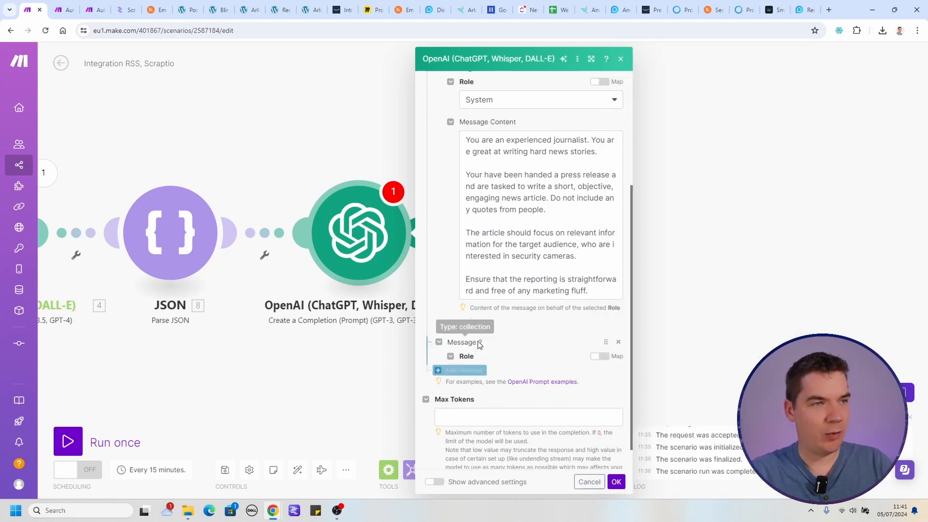
pyautogui.click(485, 383)
pyautogui.click(484, 388)
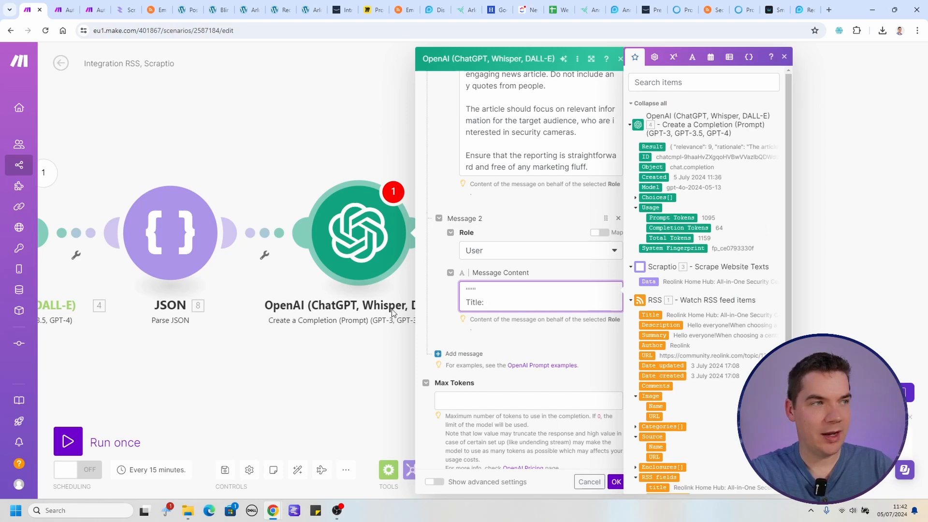
pyautogui.scroll(-2, 696, 389)
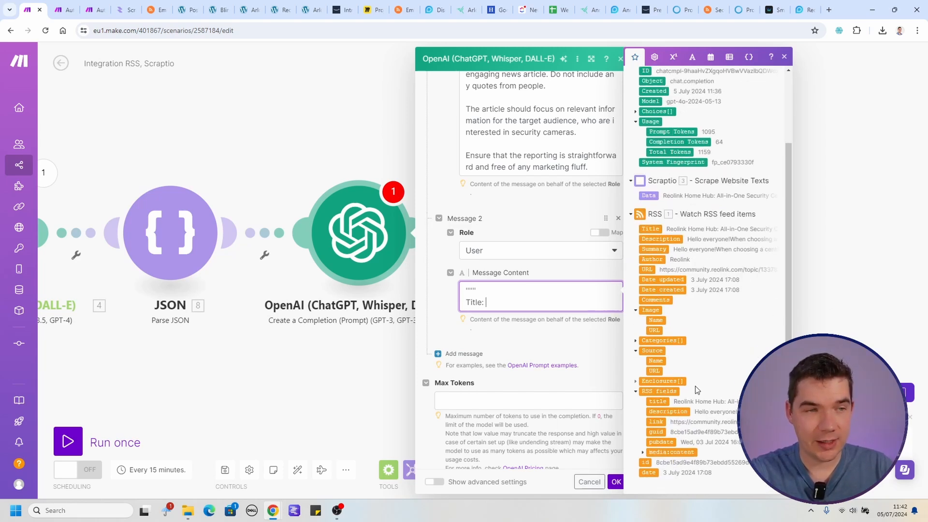
pyautogui.scroll(2, 697, 388)
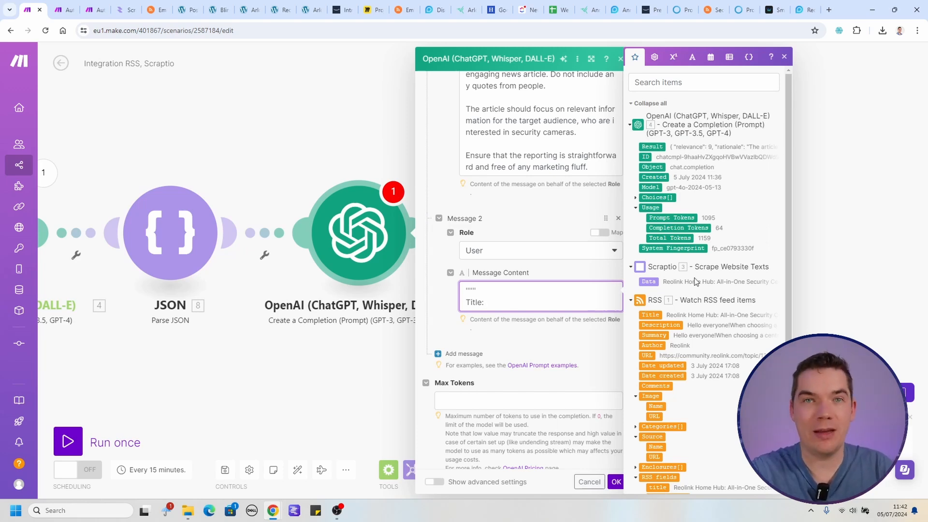
pyautogui.click(564, 341)
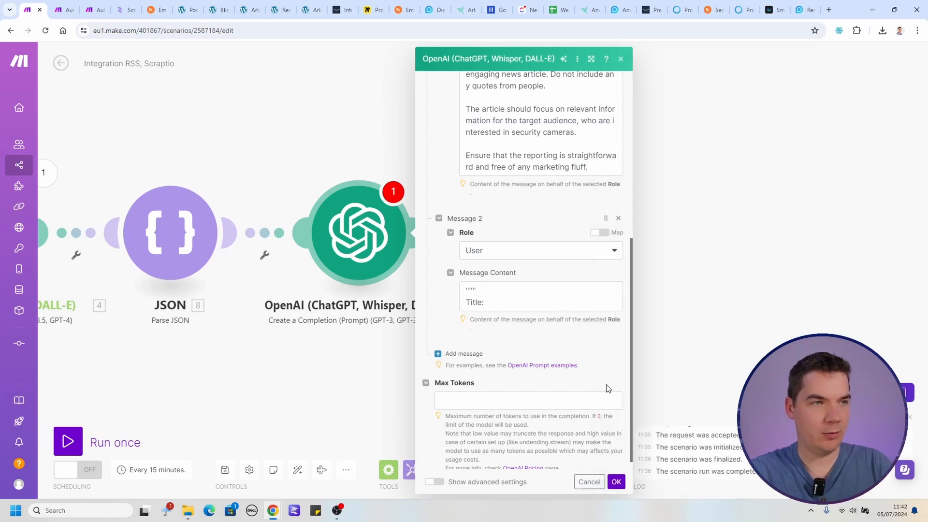
# Set the completion's Max Tokens to 0, confirm the module settings and save the scenario.
pyautogui.click(532, 400)
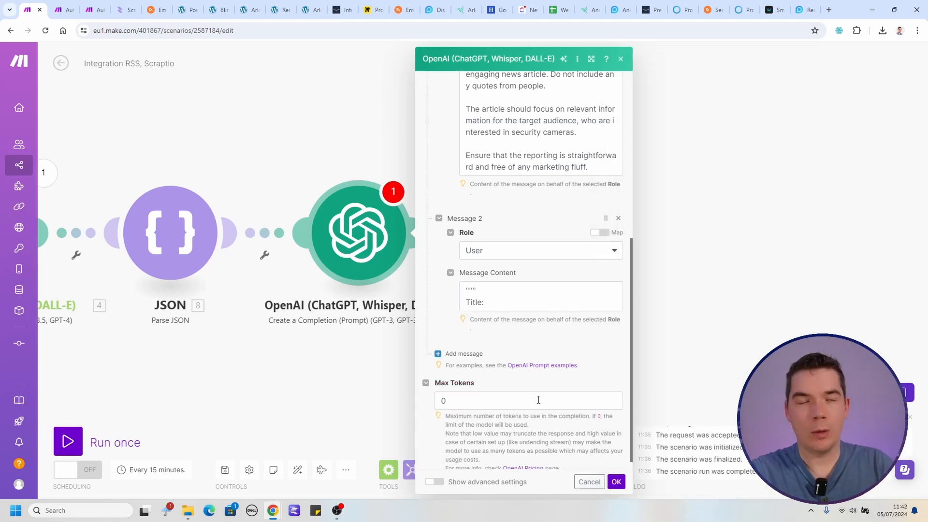
pyautogui.click(539, 400)
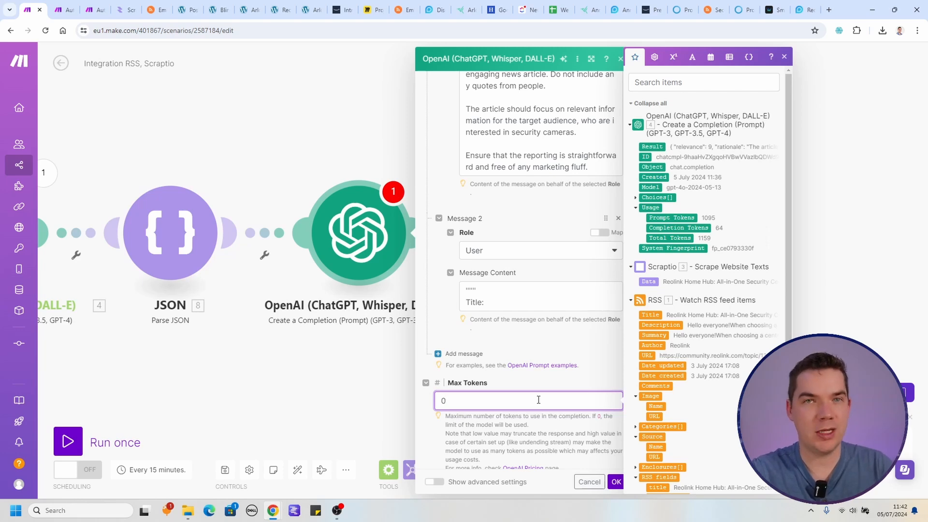
pyautogui.press('Return')
pyautogui.click(225, 469)
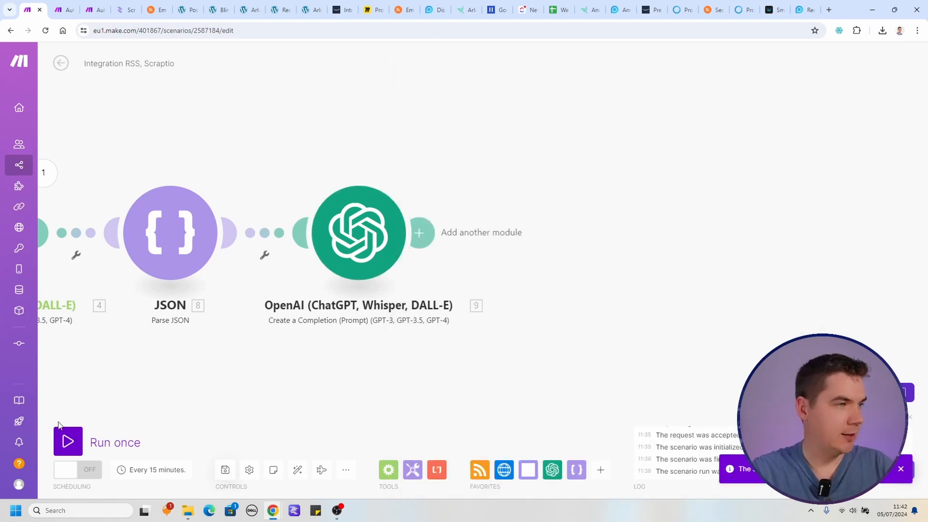
# Run the scenario once starting from the Reolink Home Hub feed item and check the last OpenAI module's output.
pyautogui.click(67, 440)
pyautogui.click(193, 176)
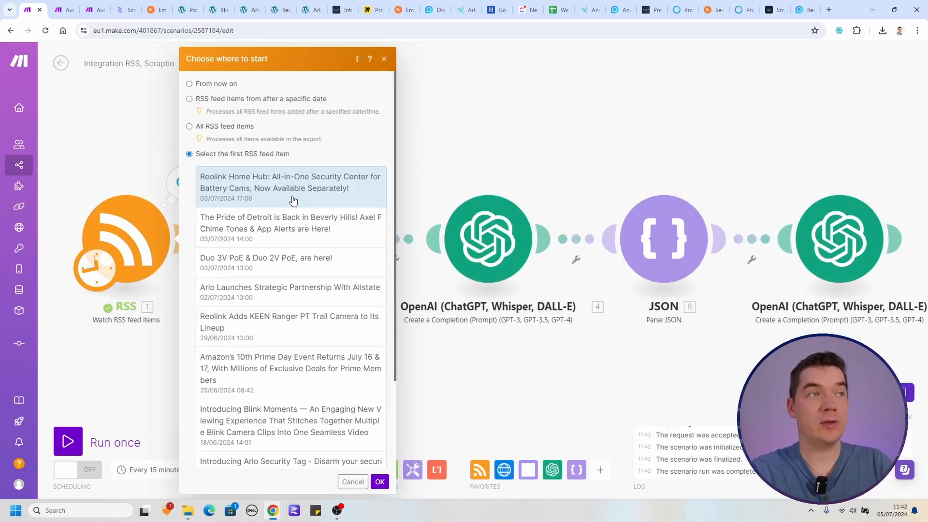
pyautogui.click(374, 481)
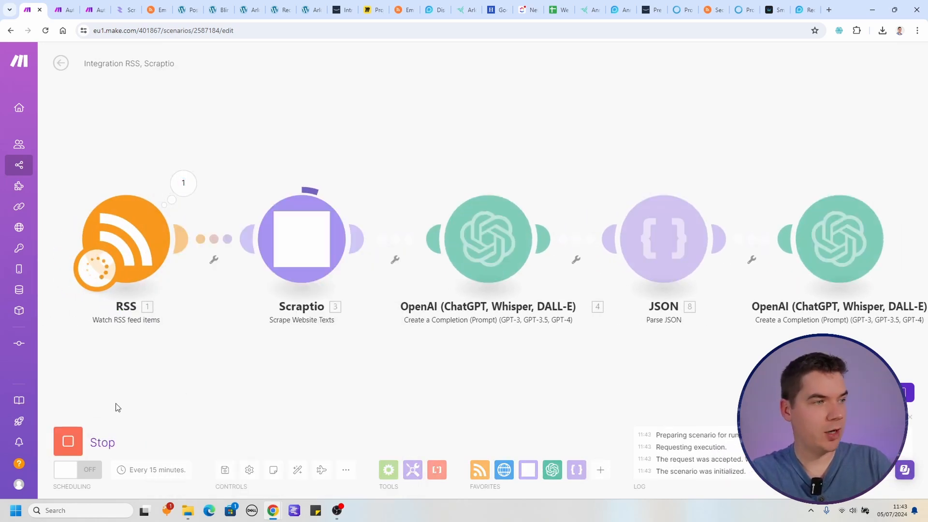
pyautogui.click(652, 188)
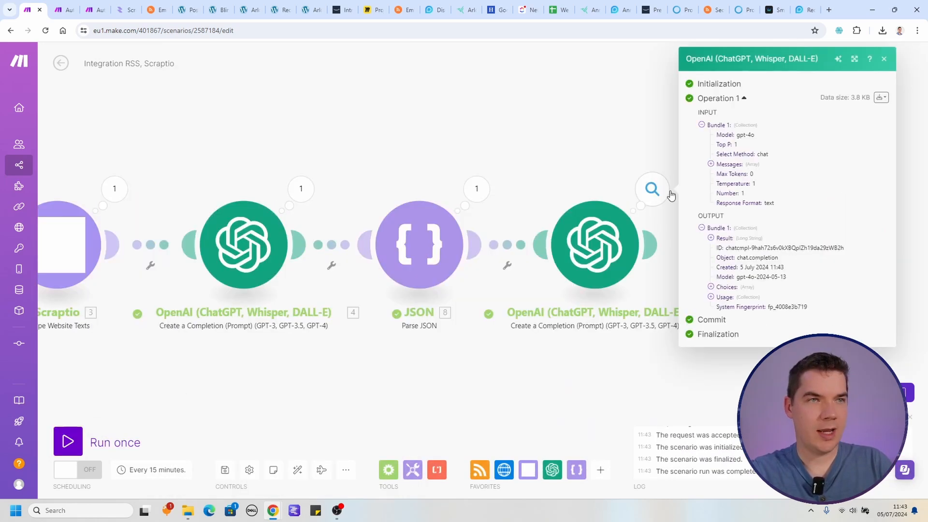
pyautogui.click(627, 196)
# Map Parse JSON's newTitle after the "Title:" label in the second OpenAI module's User message.
pyautogui.click(524, 220)
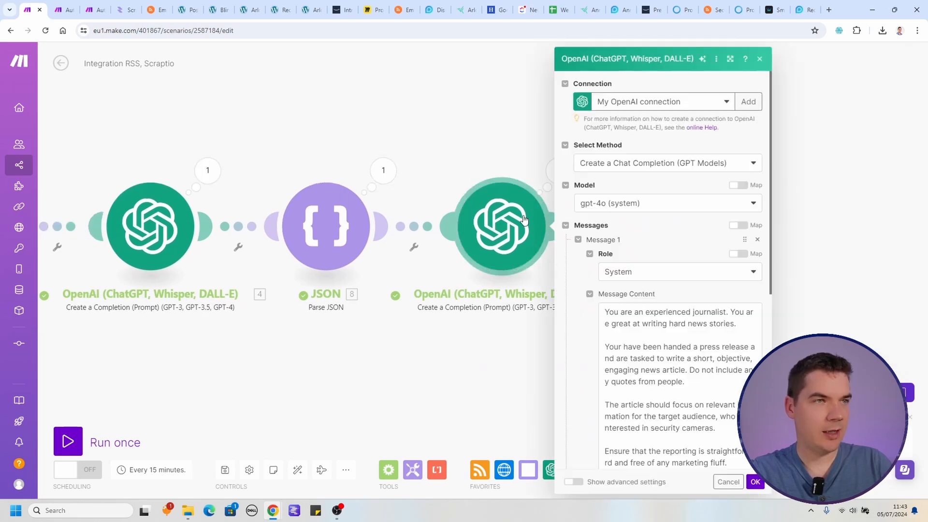
pyautogui.scroll(-6, 654, 269)
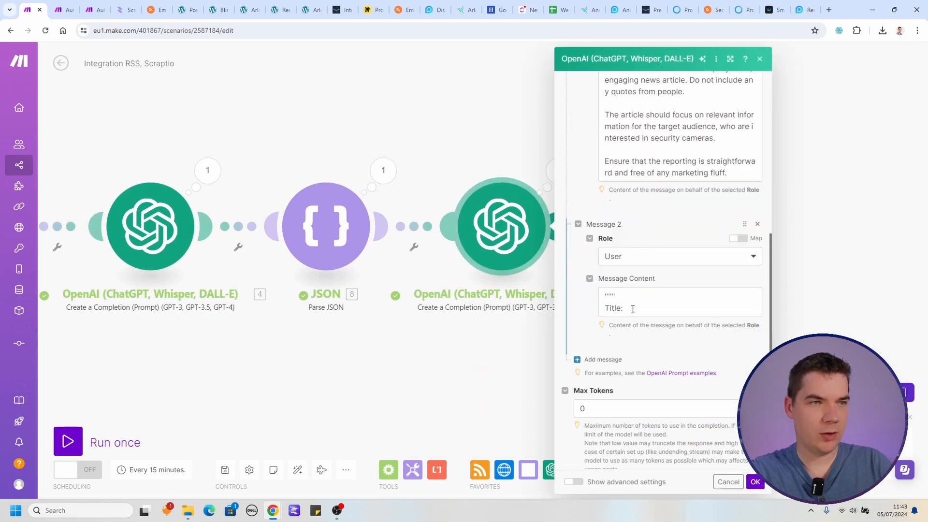
pyautogui.click(632, 309)
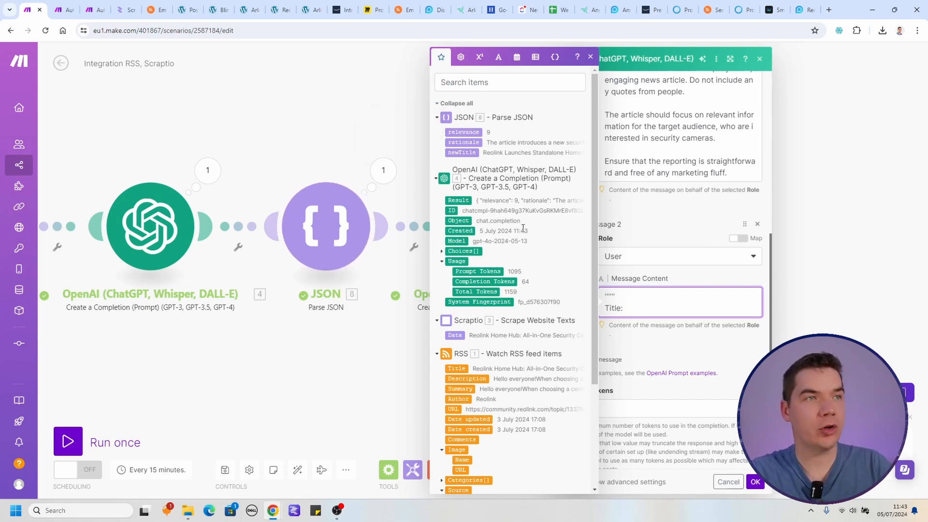
pyautogui.moveTo(470, 152); pyautogui.dragTo(609, 295)
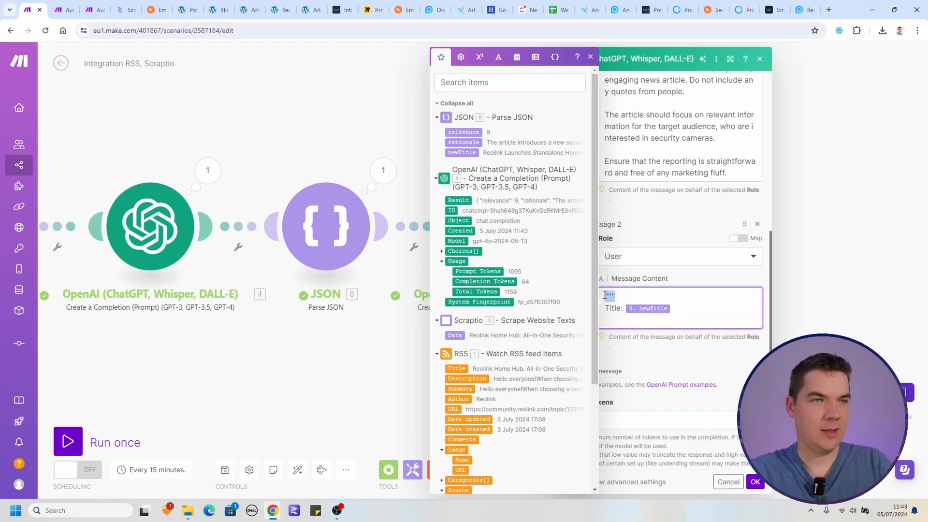
# Add a triple-quote separator and a "URL:" line mapped to the RSS item's URL in the User message.
pyautogui.click(630, 324)
pyautogui.press('Return')
pyautogui.write('"""')
pyautogui.press('Return')
pyautogui.write('URL: 1. URL')
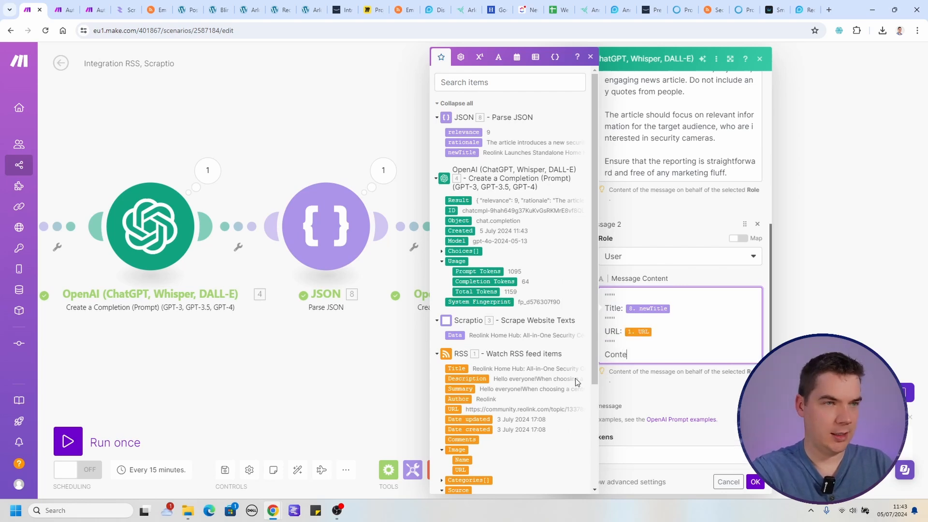
# Map Scraptio's Data to the "Content:" line, close the message with triple quotes and save the module.
pyautogui.moveTo(454, 335); pyautogui.dragTo(692, 334)
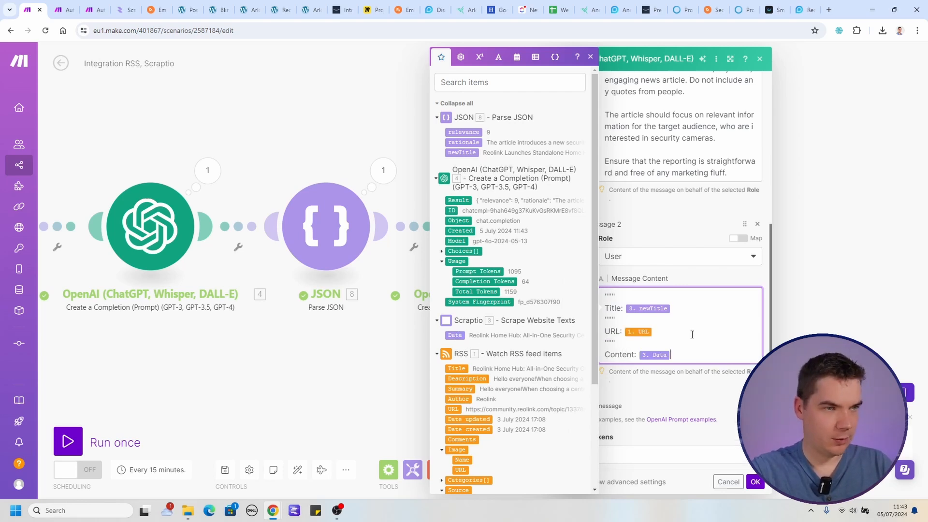
pyautogui.press('Return')
pyautogui.write('"""')
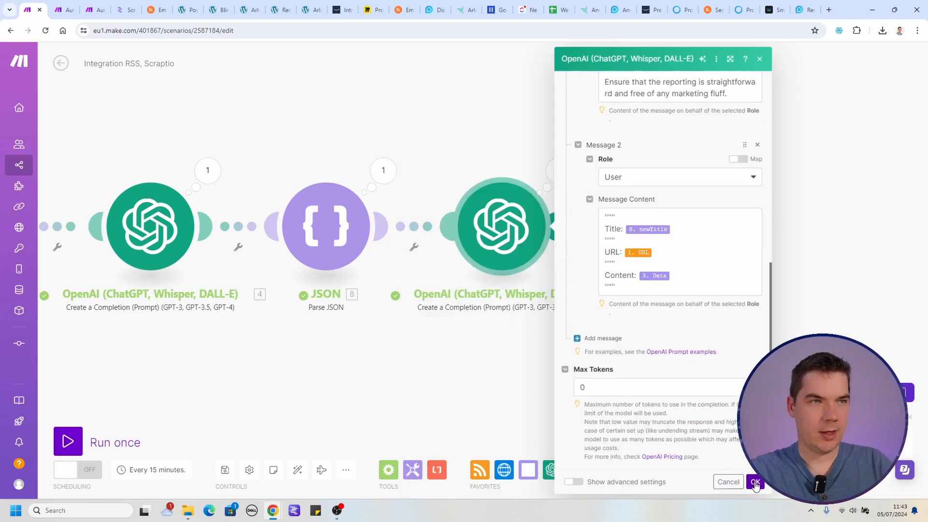
pyautogui.click(755, 483)
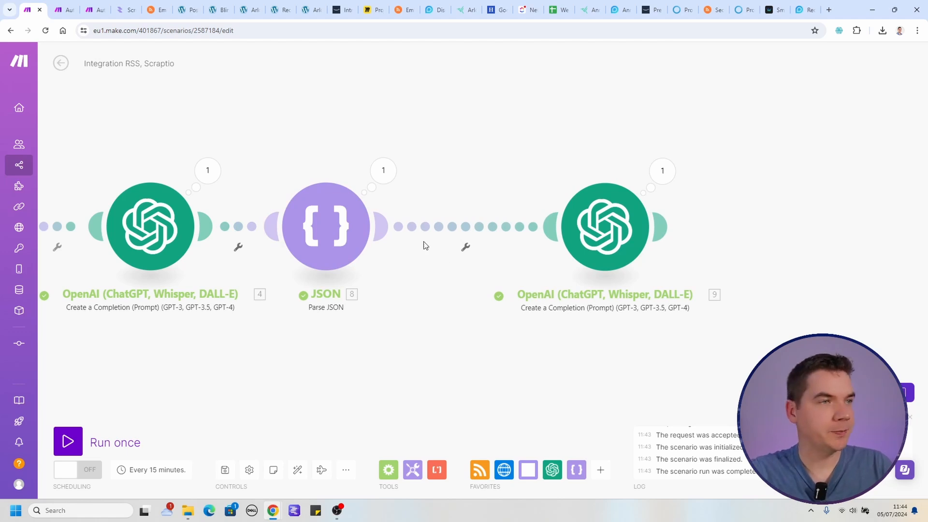
# Check the JSON module's output, then create a filter before the second OpenAI module labelled "Filter out irrelevant items".
pyautogui.click(387, 179)
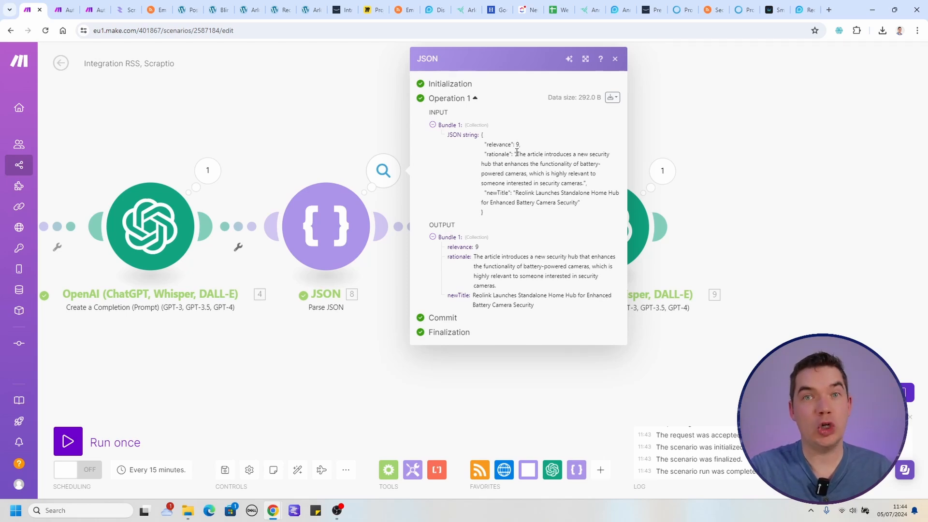
pyautogui.click(614, 59)
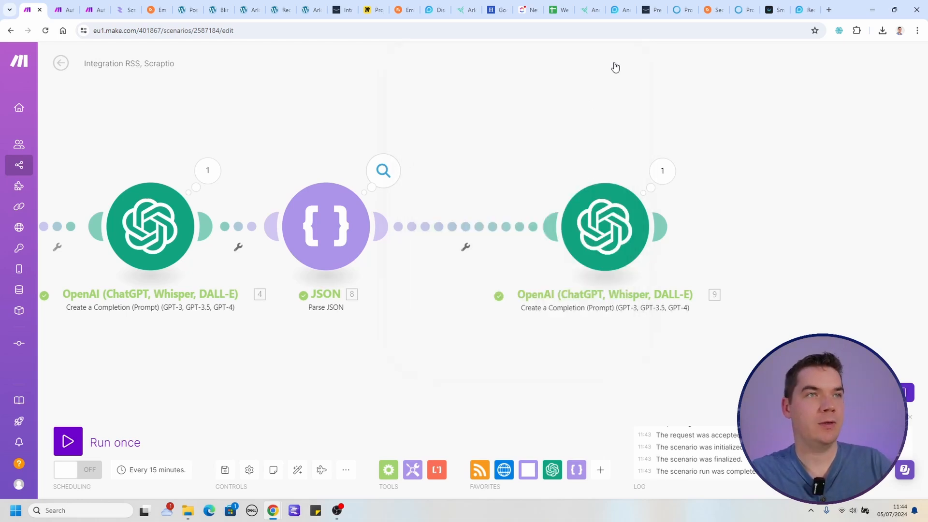
pyautogui.click(466, 249)
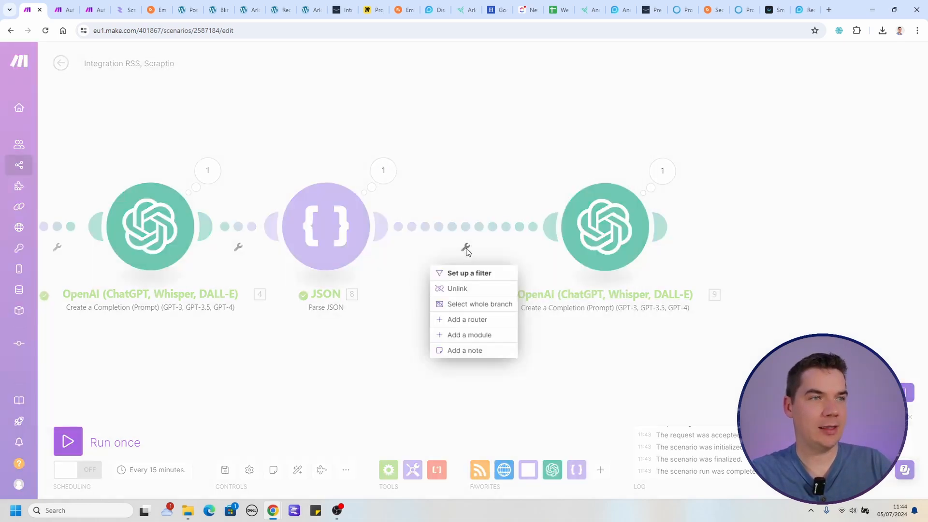
pyautogui.click(467, 273)
pyautogui.click(534, 190)
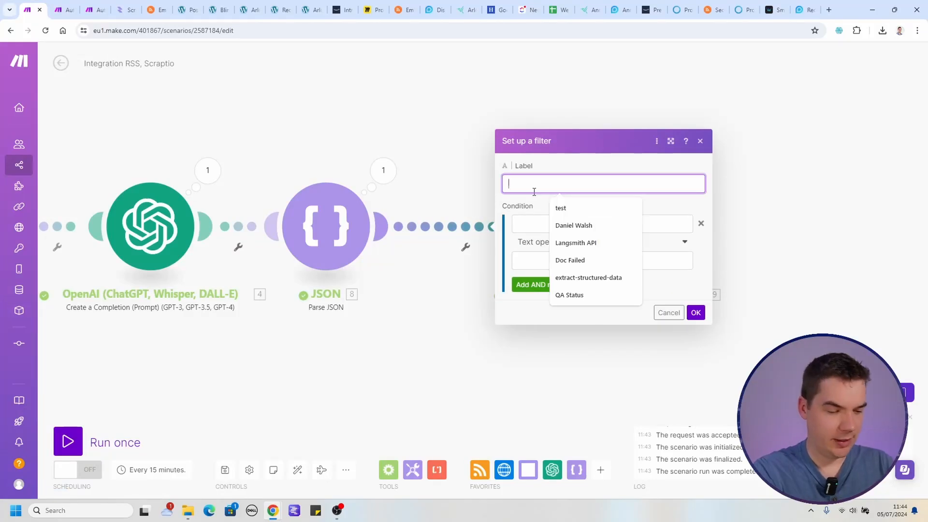
pyautogui.write('Filter out irrelevant items')
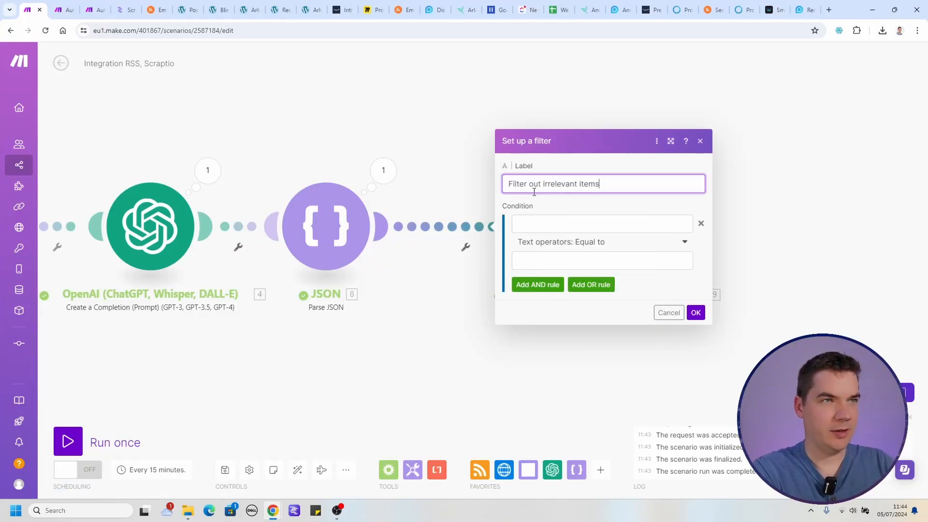
# Set the filter condition to Parse JSON's relevance with the numeric operator Greater than and the value 7.
pyautogui.click(624, 221)
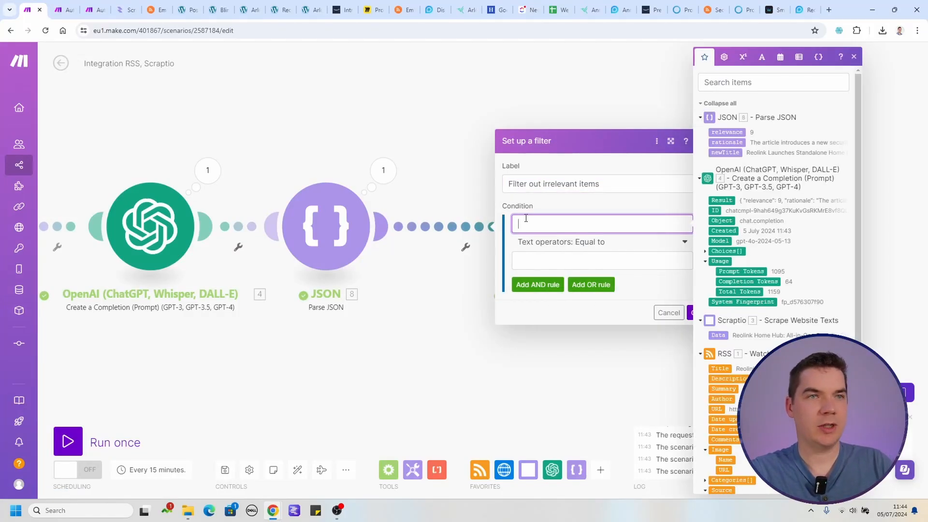
pyautogui.click(726, 132)
pyautogui.click(549, 243)
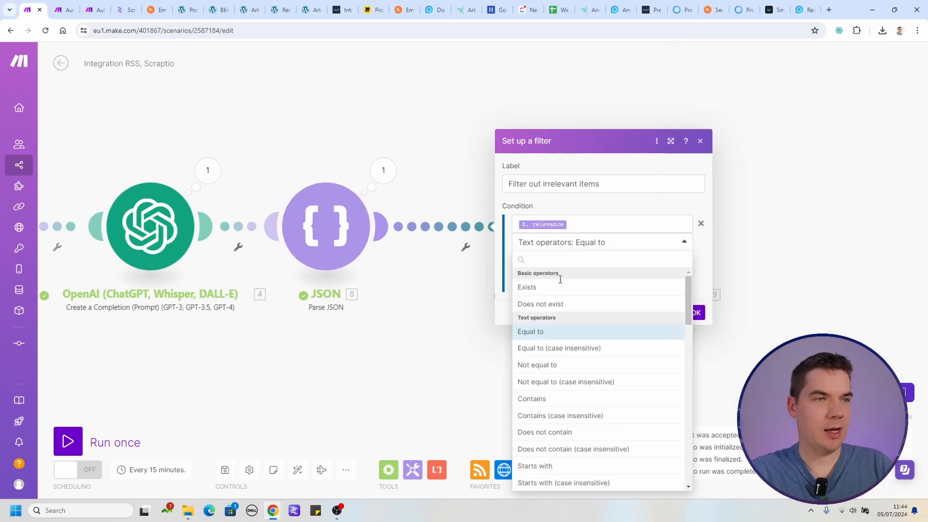
pyautogui.scroll(-5, 561, 414)
pyautogui.scroll(-1, 561, 415)
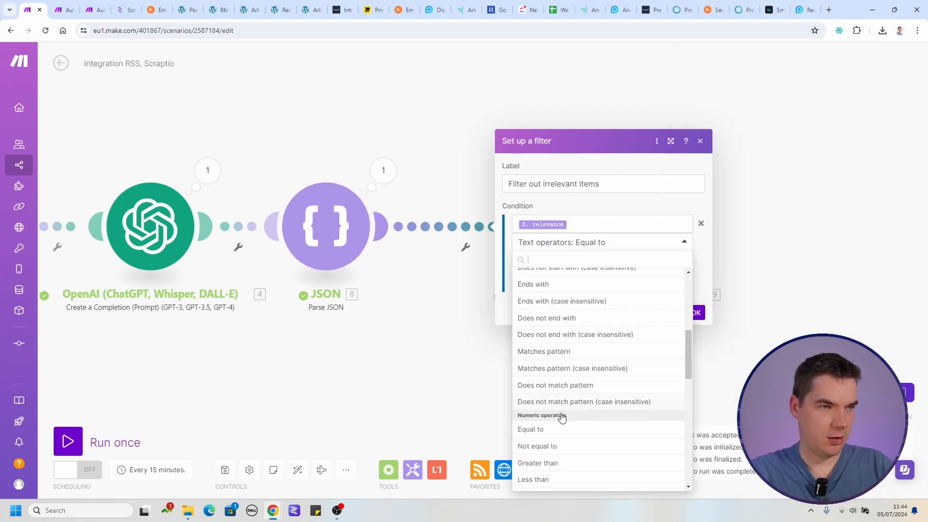
pyautogui.click(537, 462)
# Rename the filter label to "Filter for relevant items", keep the threshold at 7 and save the filter.
pyautogui.click(531, 182)
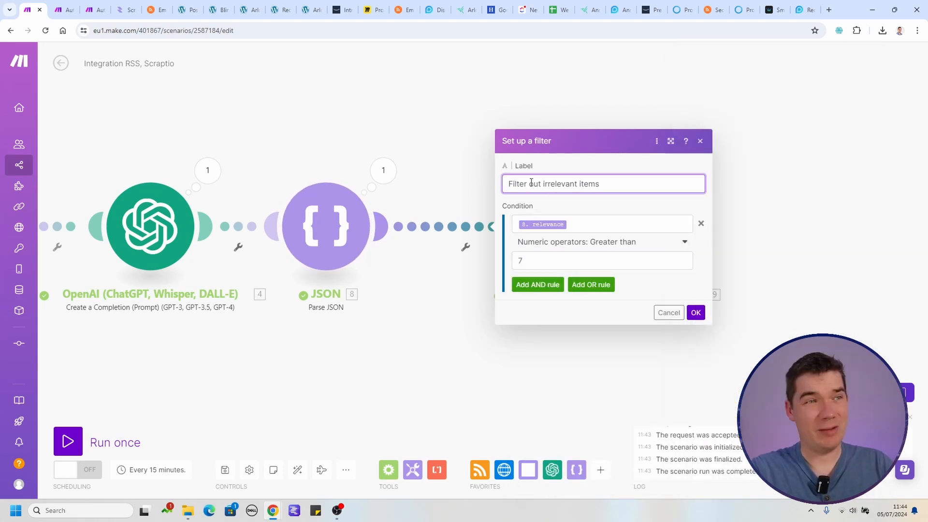
pyautogui.doubleClick(531, 183)
pyautogui.write('for')
pyautogui.press('Delete')
pyautogui.press('Delete')
pyautogui.moveTo(508, 184); pyautogui.dragTo(590, 185)
pyautogui.click(593, 187)
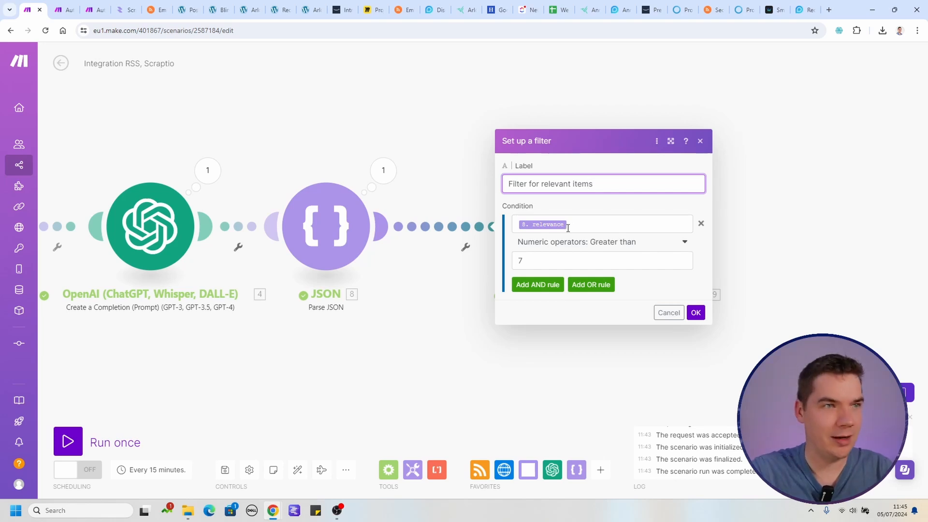
pyautogui.moveTo(557, 260); pyautogui.dragTo(504, 265)
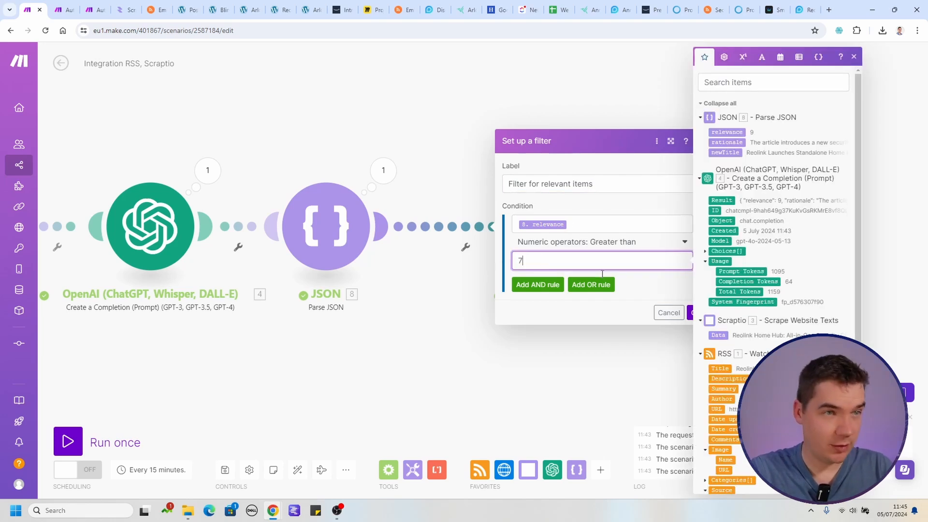
pyautogui.click(697, 317)
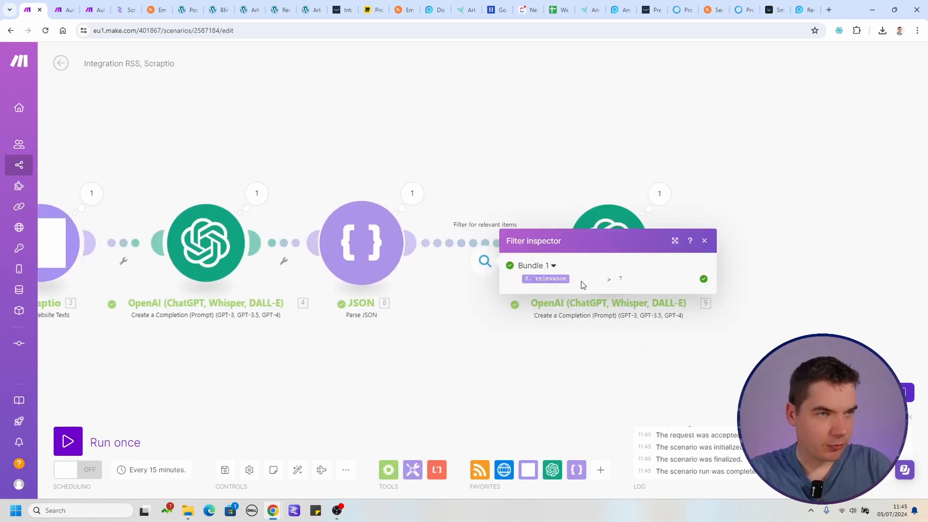
# Inspect the JSON module's run output and expand the second OpenAI module's Result to read the rewritten article.
pyautogui.click(412, 194)
pyautogui.click(659, 195)
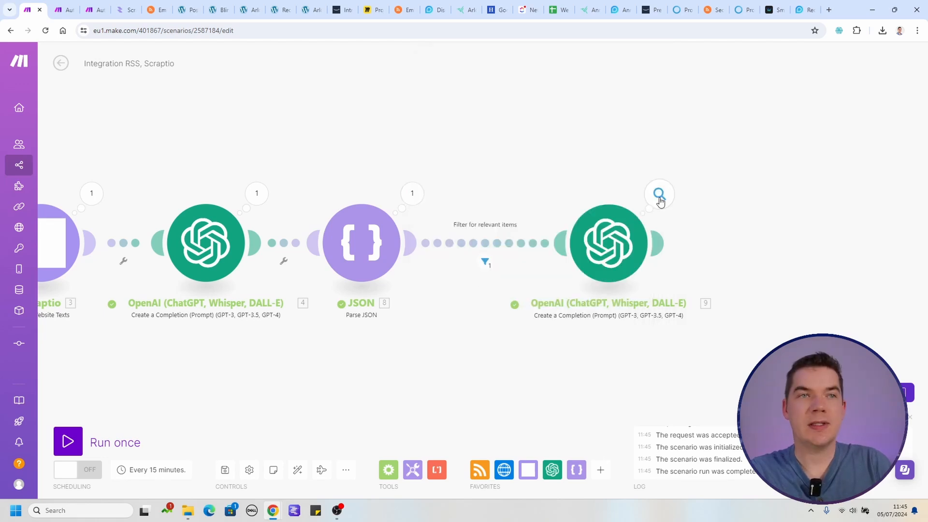
pyautogui.click(715, 238)
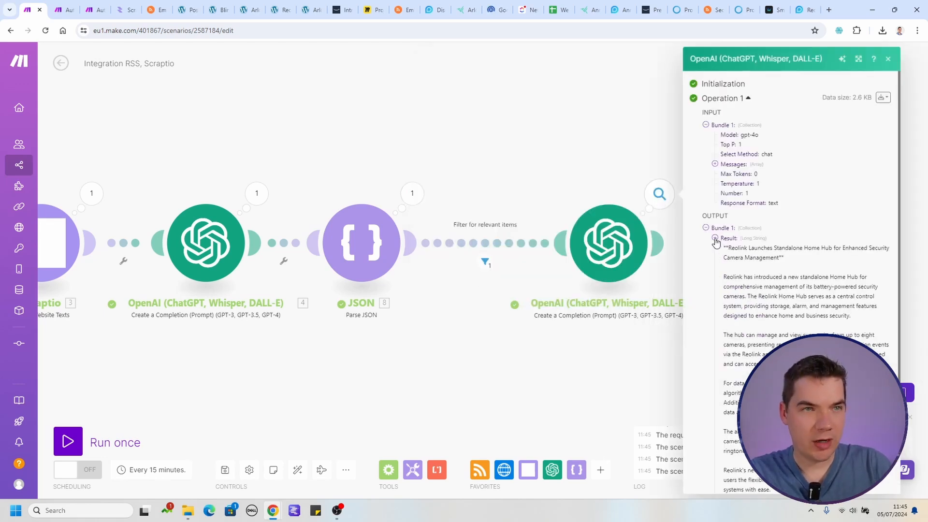
# Add a third OpenAI Create a Completion module after the article-rewriting module, using the GPT-4o chat completion model.
pyautogui.scroll(-2, 743, 257)
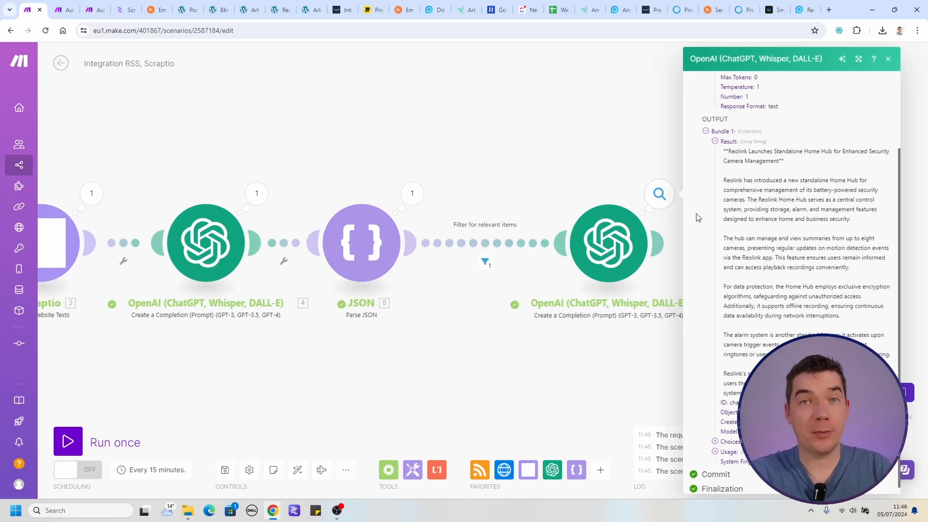
pyautogui.click(636, 163)
pyautogui.click(590, 290)
pyautogui.click(697, 277)
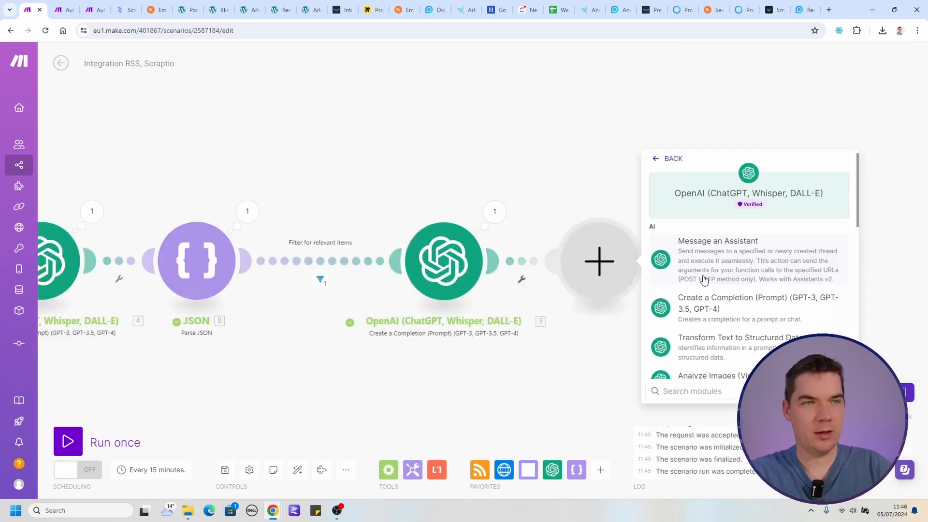
pyautogui.click(740, 311)
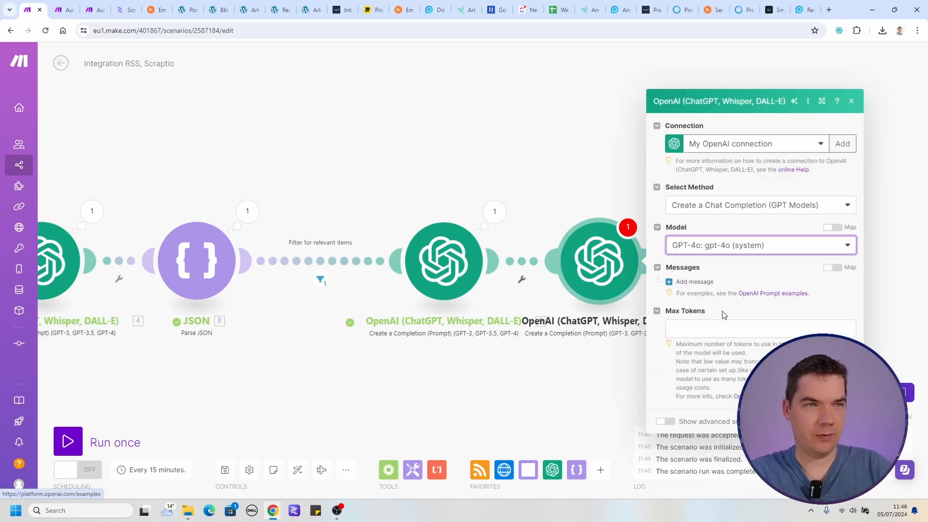
# Add a System message with the text-editing prompt and start a new paragraph after "lists and headings.".
pyautogui.click(696, 282)
pyautogui.click(724, 292)
pyautogui.click(714, 314)
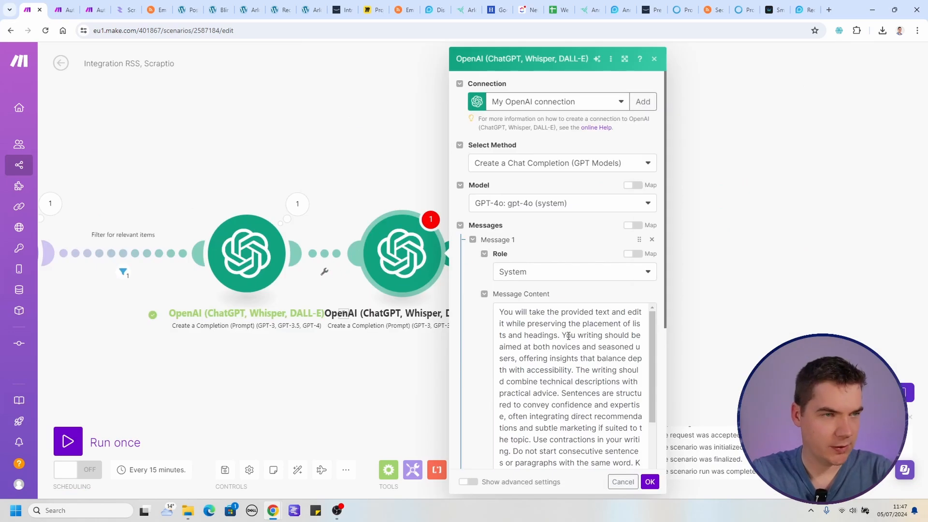
pyautogui.click(563, 335)
pyautogui.press('Return')
pyautogui.press('Return')
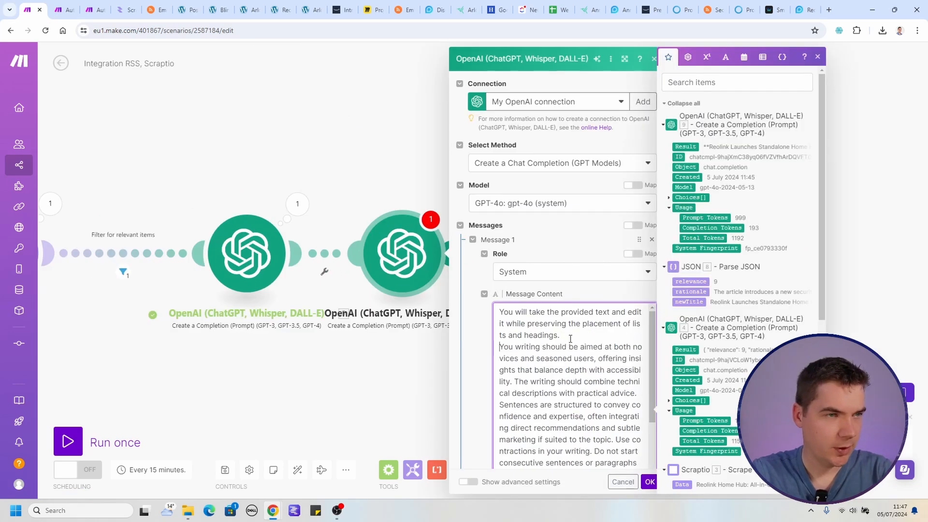
# Separate the prompt's accessibility sentence and the "practical advice" sentence into their own paragraphs.
pyautogui.scroll(-1, 571, 350)
pyautogui.scroll(1, 549, 343)
pyautogui.scroll(-1, 552, 354)
pyautogui.click(613, 312)
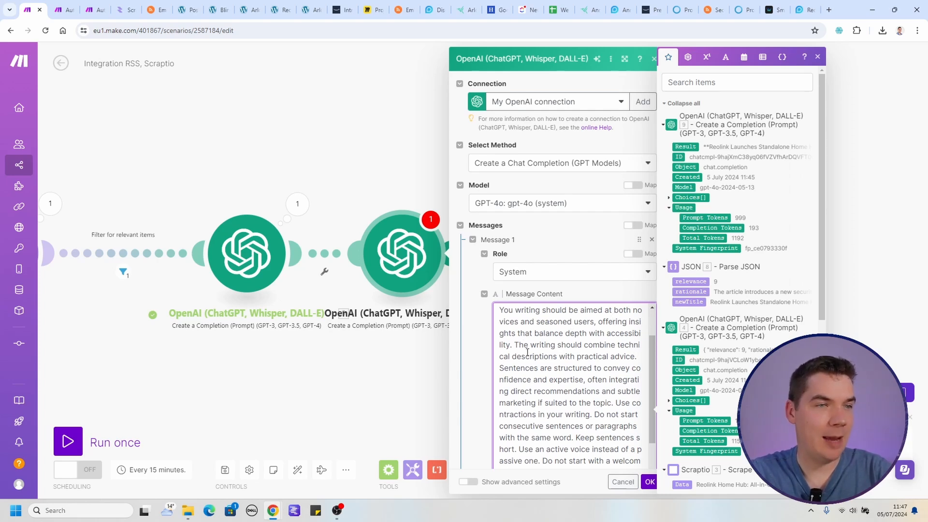
pyautogui.press('Return')
pyautogui.press('Return')
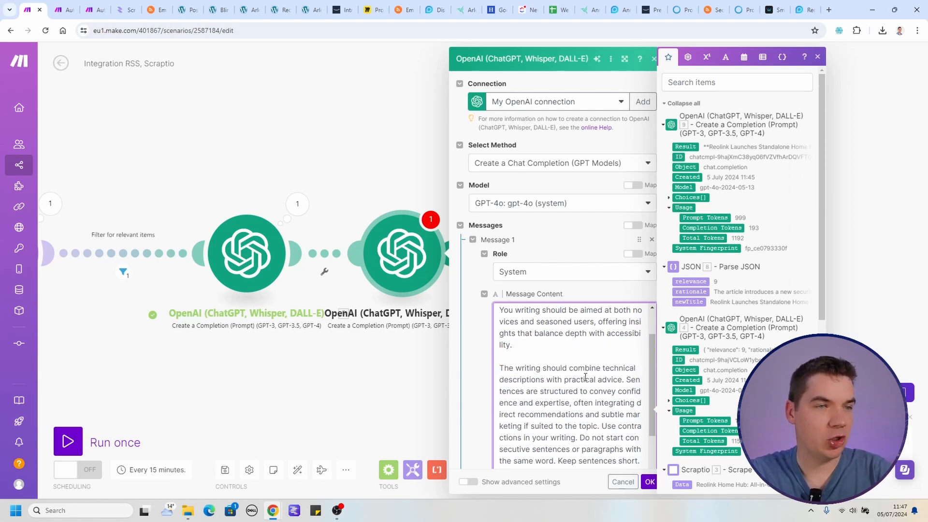
pyautogui.click(626, 381)
pyautogui.press('Return')
pyautogui.press('Return')
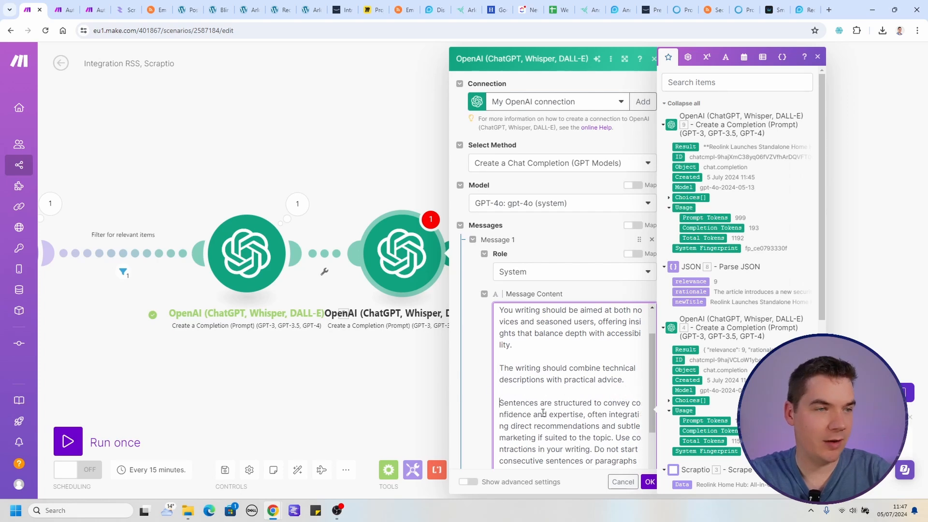
# Insert paragraph breaks after the prompt's subtle marketing, "Use contractions in your writing." and "with the same word." instructions.
pyautogui.click(619, 438)
pyautogui.press('Return')
pyautogui.press('Return')
pyautogui.scroll(-2, 620, 366)
pyautogui.press('Return')
pyautogui.press('Return')
pyautogui.click(620, 402)
pyautogui.press('Return')
pyautogui.press('Return')
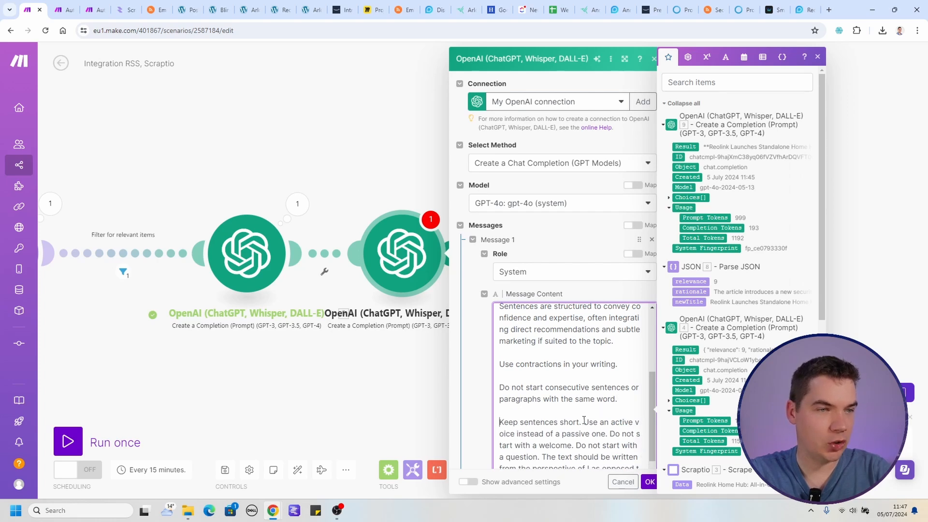
# Split the short sentences, active voice, no welcome, no question and first-person perspective instructions into separate paragraphs, then review the prompt's end.
pyautogui.click(582, 422)
pyautogui.press('Return')
pyautogui.press('Return')
pyautogui.scroll(-2, 556, 425)
pyautogui.click(523, 408)
pyautogui.press('Return')
pyautogui.press('Return')
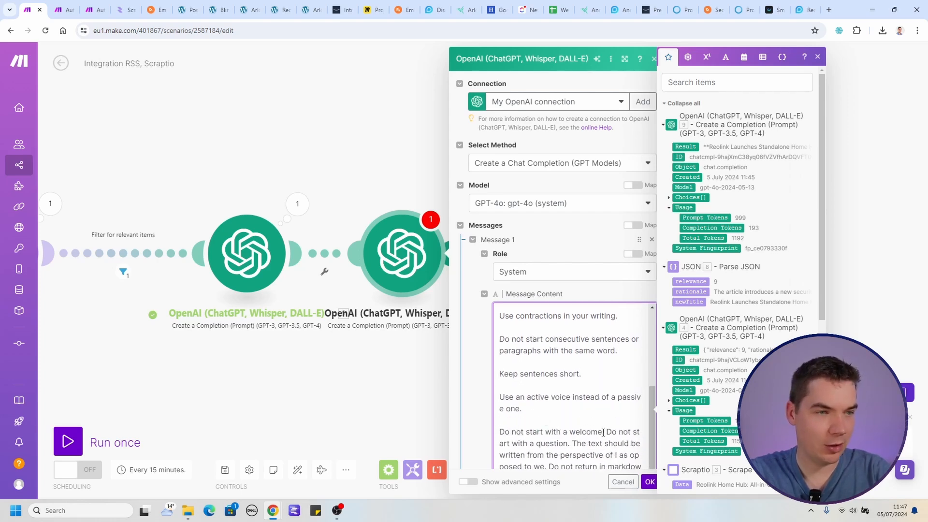
pyautogui.press('Return')
pyautogui.press('Return')
pyautogui.click(607, 406)
pyautogui.press('Return')
pyautogui.press('Return')
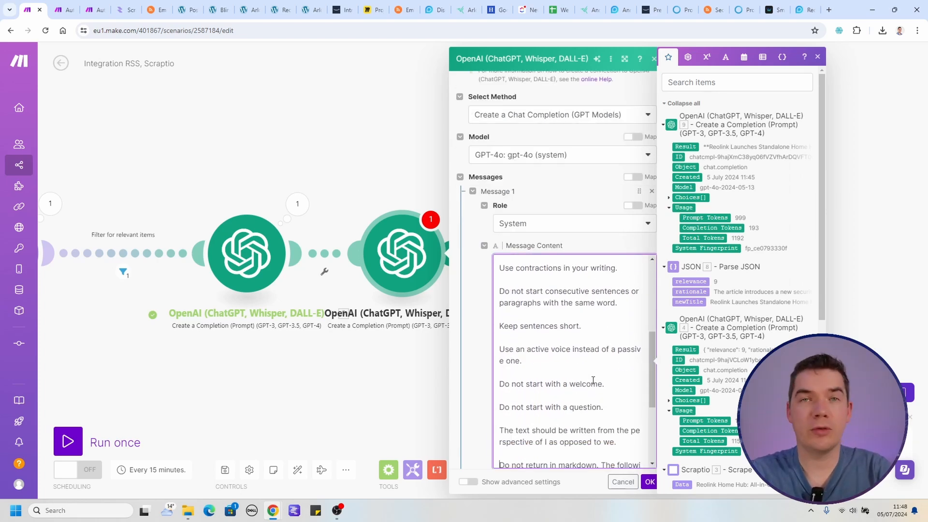
pyautogui.scroll(-1, 593, 379)
pyautogui.scroll(-2, 594, 382)
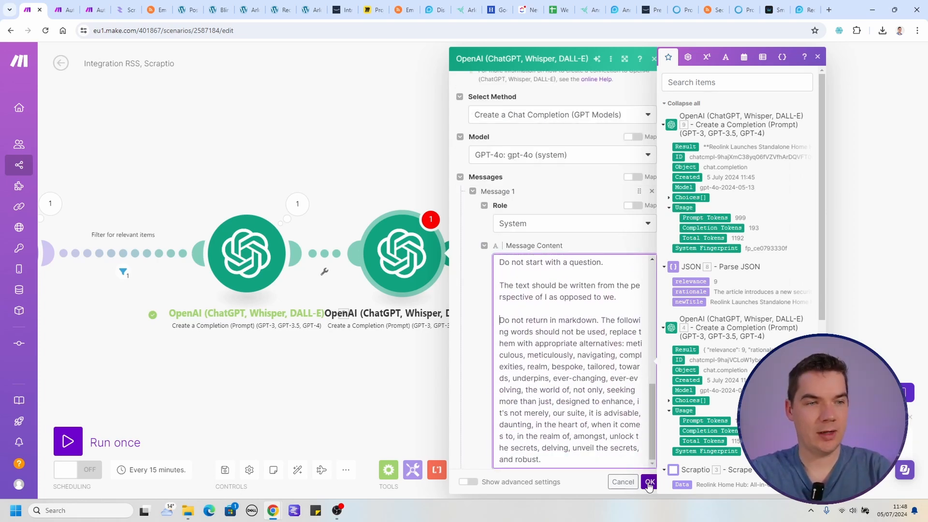
# Add a second message with the User role to the third OpenAI module.
pyautogui.scroll(-4, 556, 387)
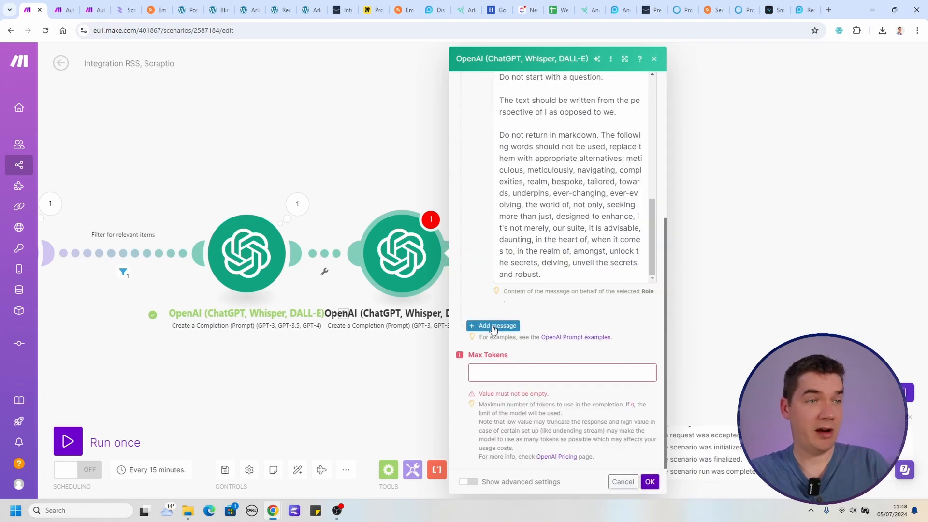
pyautogui.click(502, 325)
pyautogui.click(535, 357)
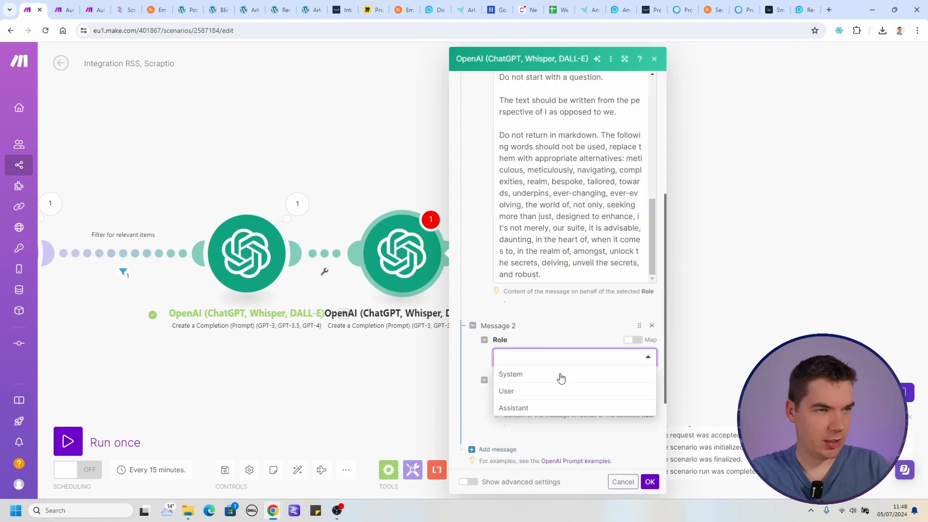
pyautogui.click(508, 389)
pyautogui.scroll(-1, 492, 367)
pyautogui.click(523, 352)
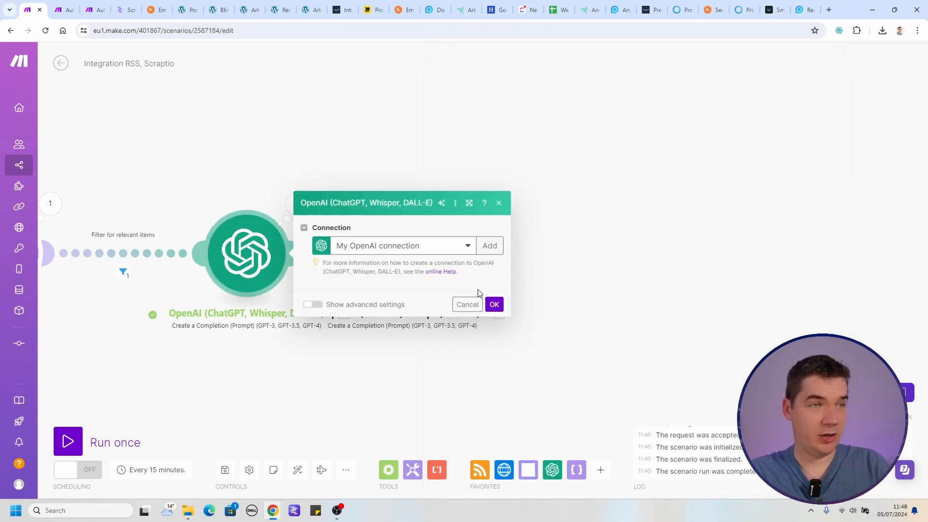
# Copy the user message with Title, URL and Content from the second OpenAI module into the third module's Message 2.
pyautogui.scroll(-6, 387, 320)
pyautogui.click(476, 344)
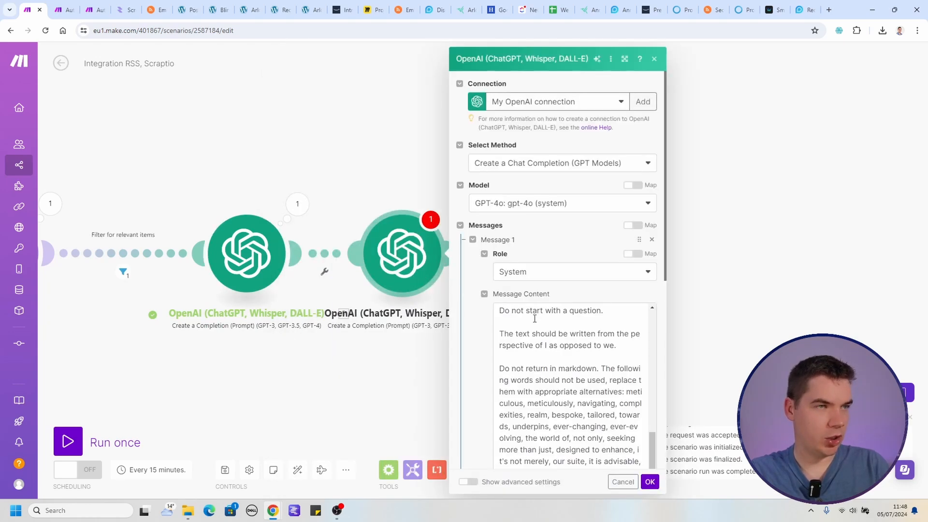
pyautogui.scroll(-7, 534, 318)
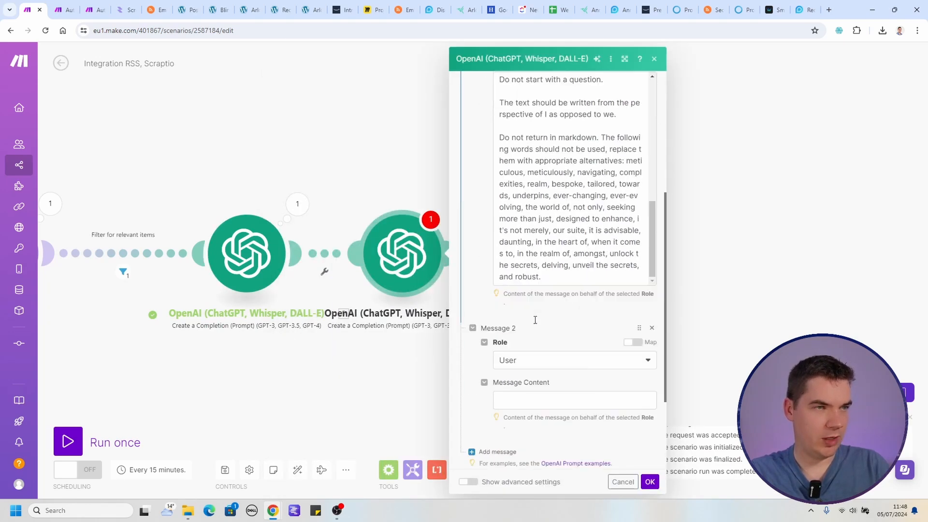
pyautogui.click(537, 299)
pyautogui.write('""" Title: 8.newTitle """ URL: 1.url """ Content: 3.data """')
# Replace the value after Content with the second OpenAI module's Result and set Max Tokens to 0.
pyautogui.click(568, 351)
pyautogui.press('BackSpace')
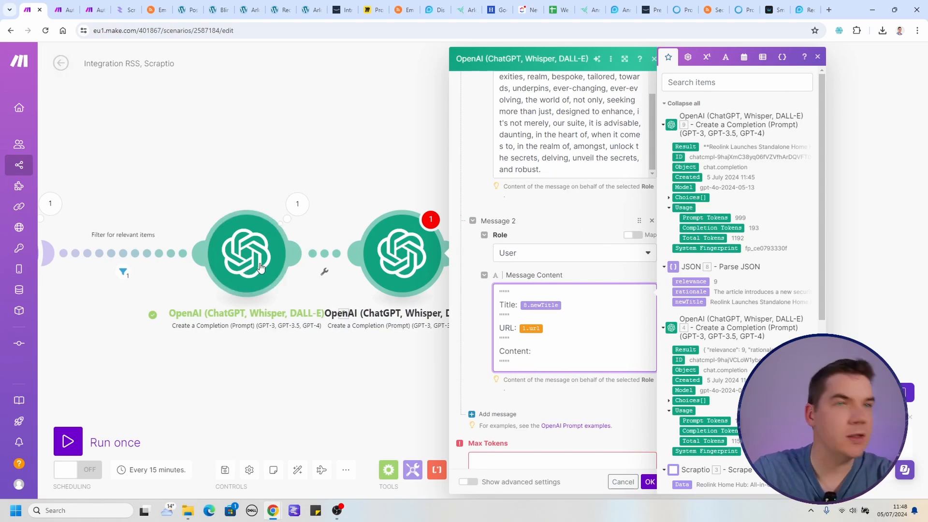
pyautogui.click(689, 146)
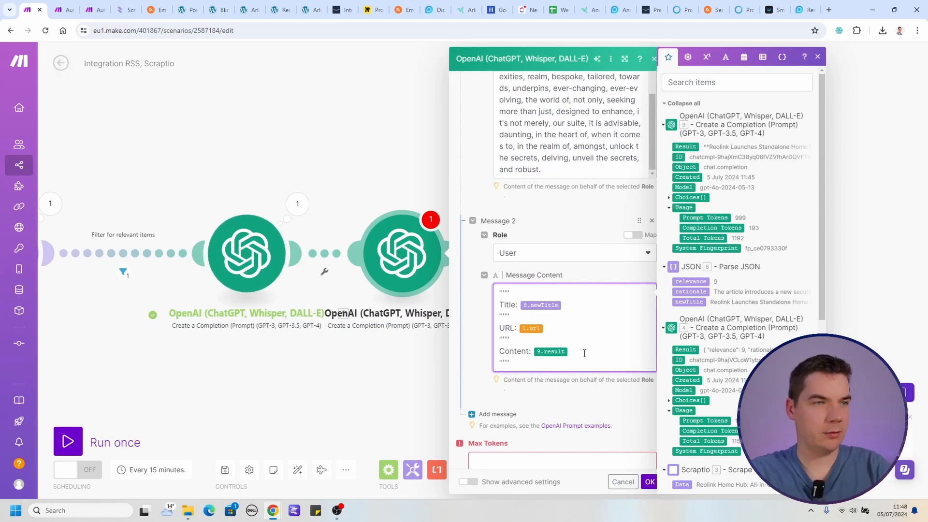
pyautogui.scroll(-2, 586, 348)
pyautogui.click(514, 388)
pyautogui.write('0')
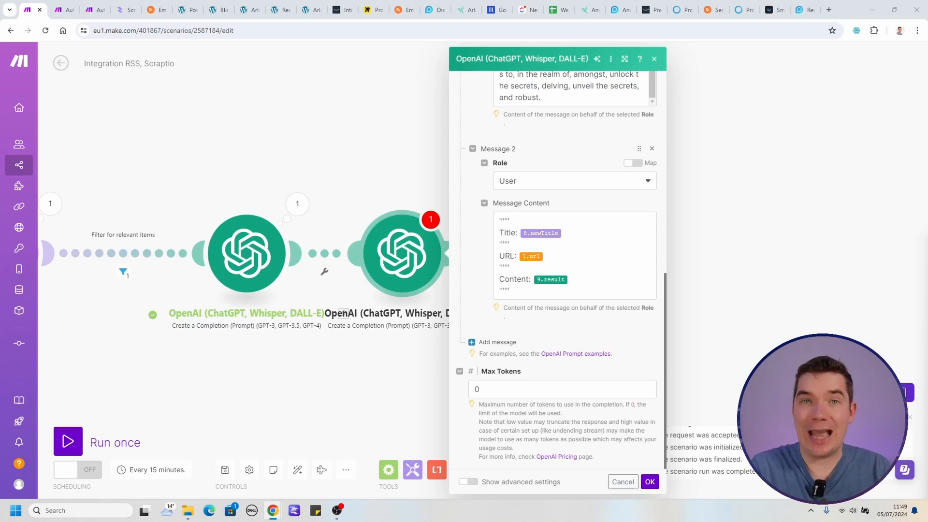
# Save the third OpenAI module, move it farther from the previous one and run the scenario once.
pyautogui.click(650, 482)
pyautogui.moveTo(418, 262); pyautogui.dragTo(504, 260)
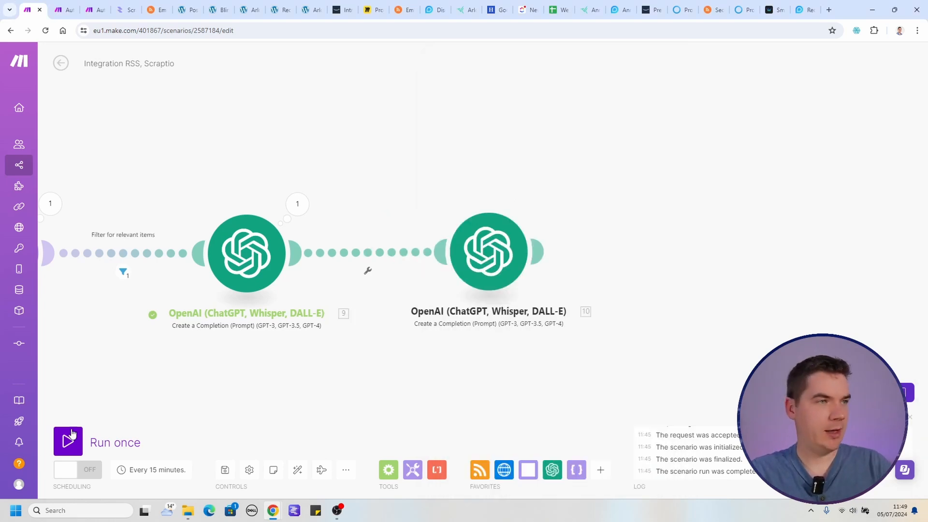
pyautogui.moveTo(125, 372); pyautogui.dragTo(717, 357)
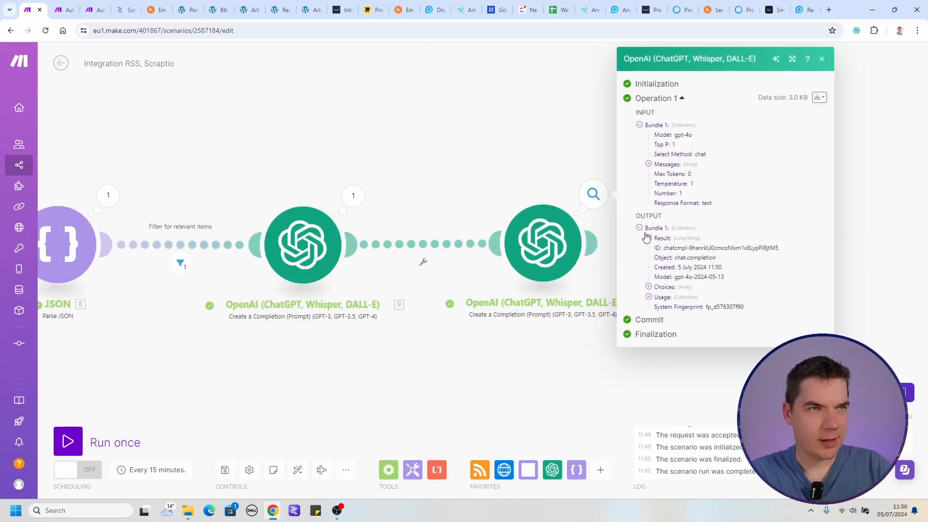
pyautogui.click(648, 238)
pyautogui.scroll(-2, 709, 360)
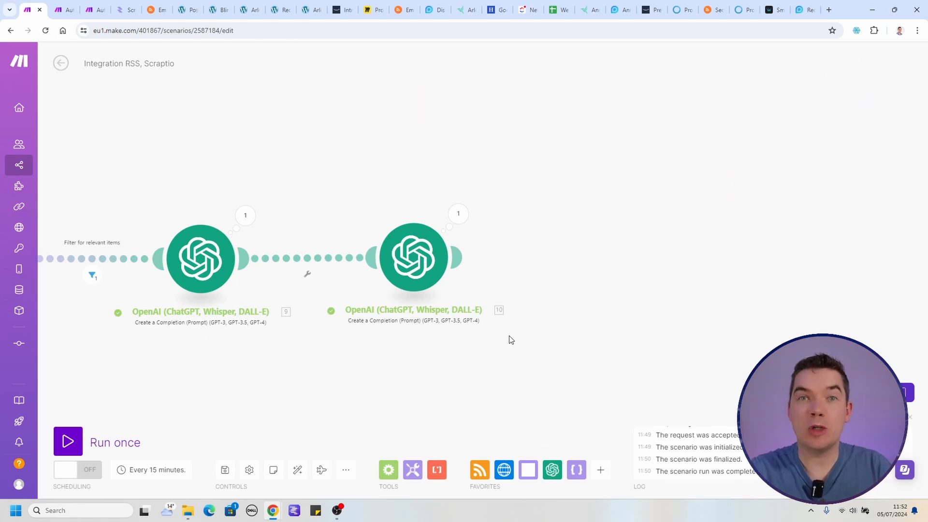
# Add a fourth OpenAI Create a Completion module at the end using GPT-4o, with Max Tokens set to 0.
pyautogui.click(457, 257)
pyautogui.click(628, 268)
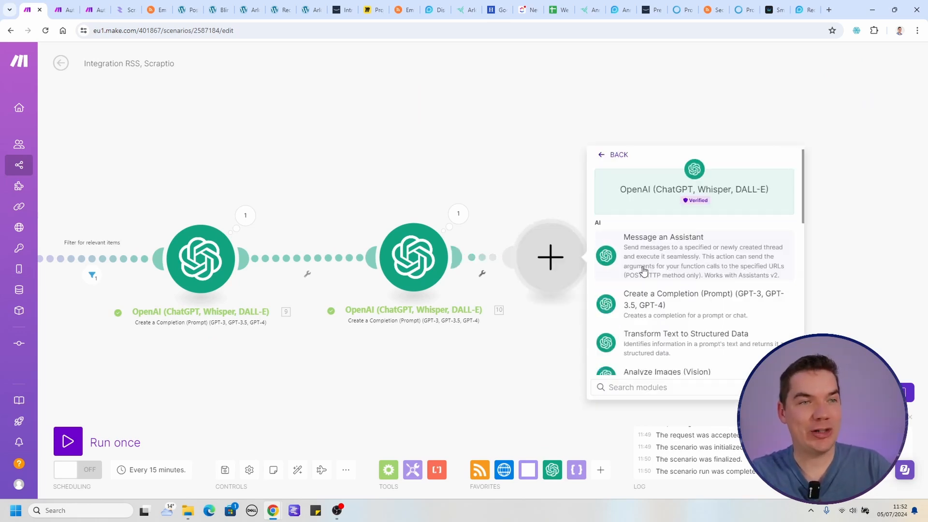
pyautogui.click(696, 295)
pyautogui.click(652, 325)
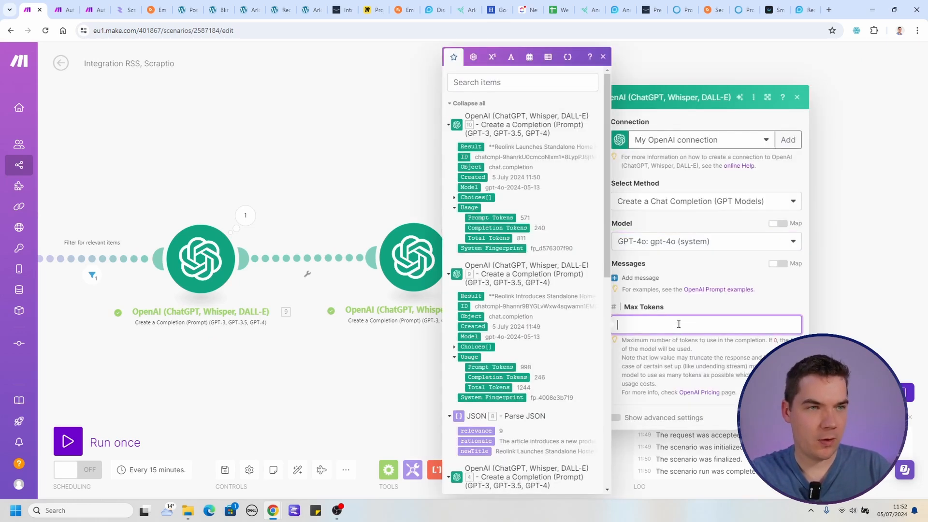
# Add a System message instructing the model to classify the provided text's main topic and respond only with the topic.
pyautogui.click(641, 278)
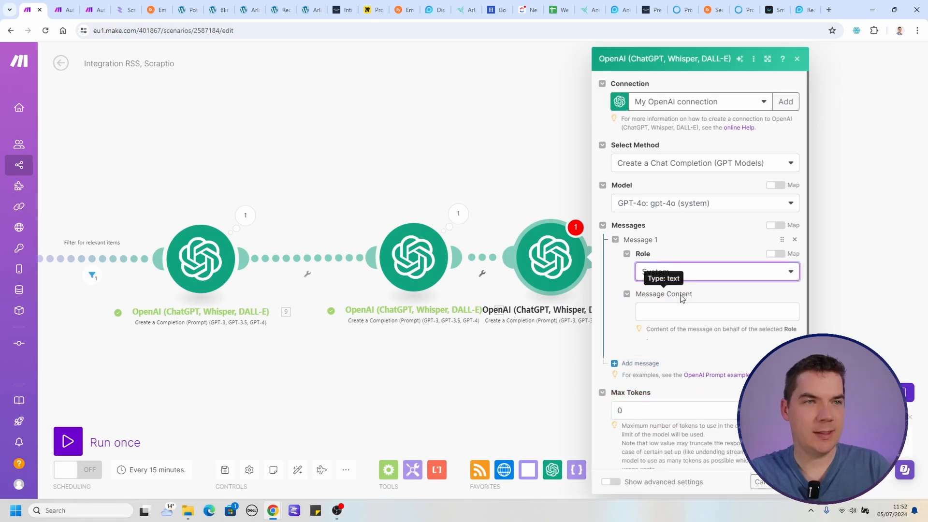
pyautogui.click(669, 309)
pyautogui.write('You will classify the main topic of the provided text and only respond with the topic and no additional explanatory information or introductory information.')
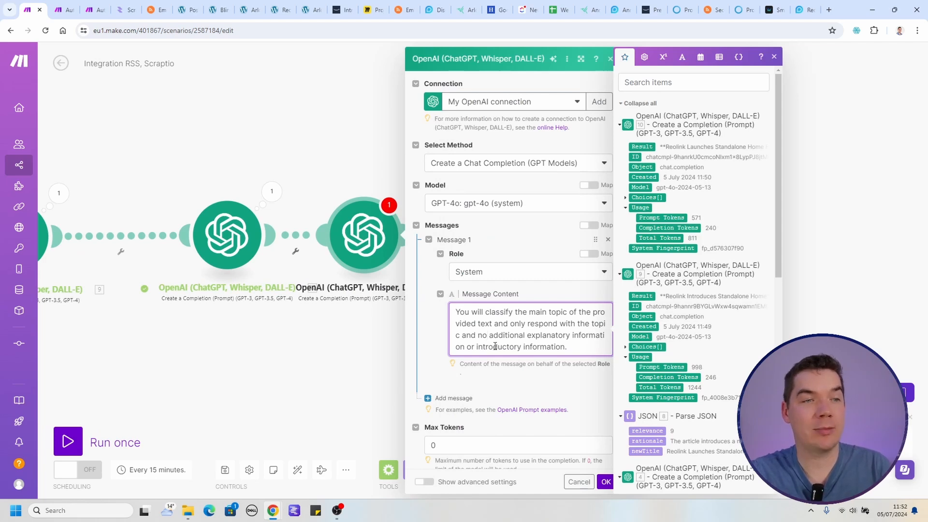
pyautogui.scroll(-1, 492, 378)
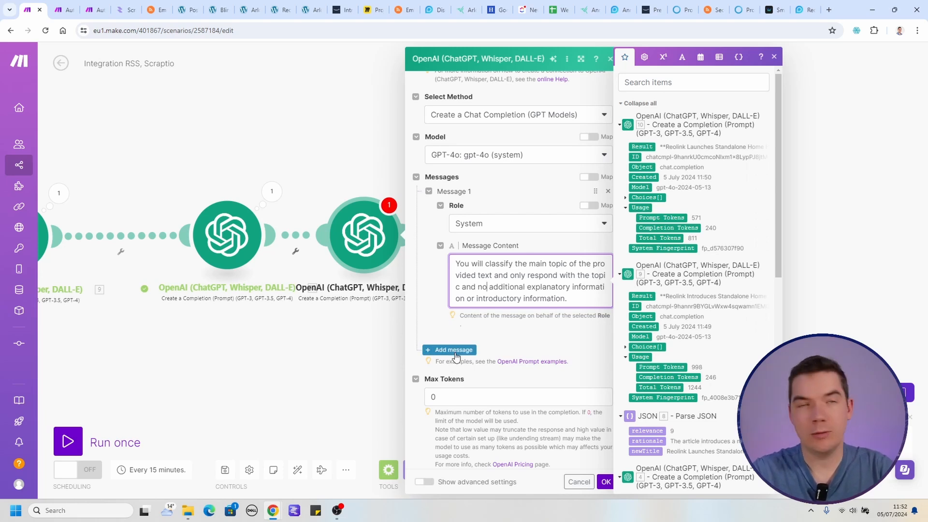
# Add a User message "What is the main topic of the following:" followed by the third OpenAI module's Result, and save the module.
pyautogui.click(455, 351)
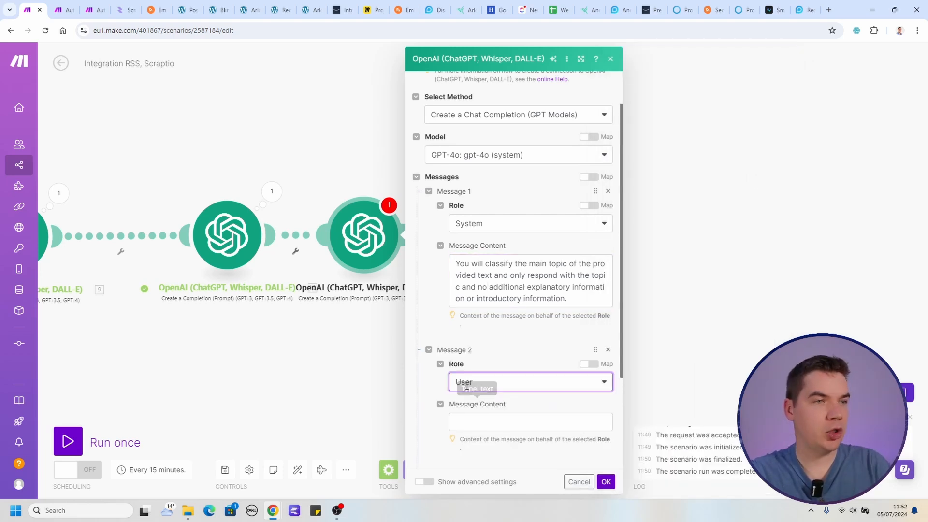
pyautogui.click(498, 420)
pyautogui.write('What is the main topic of the following:')
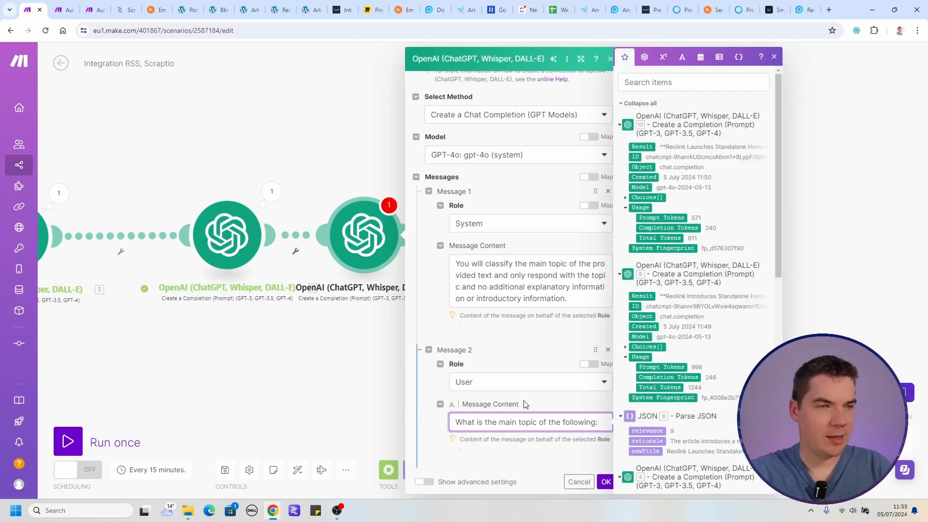
pyautogui.click(641, 146)
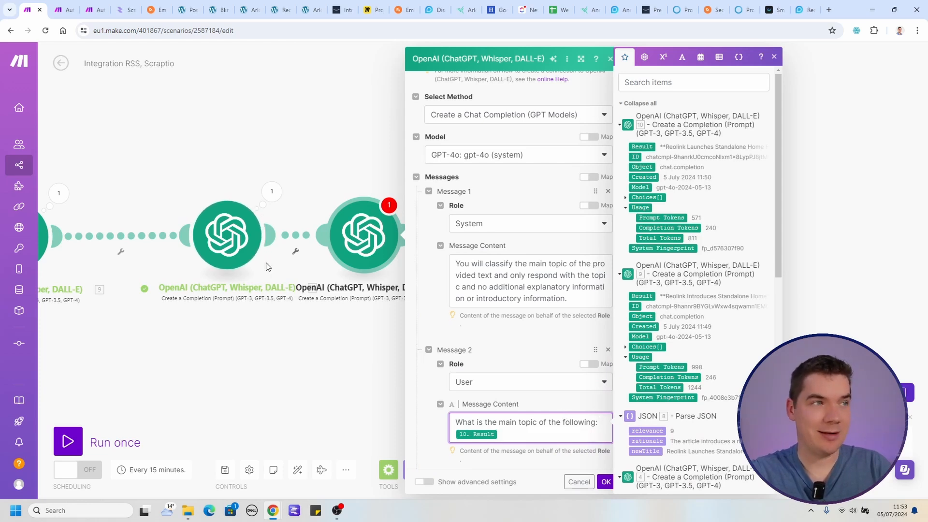
pyautogui.click(606, 481)
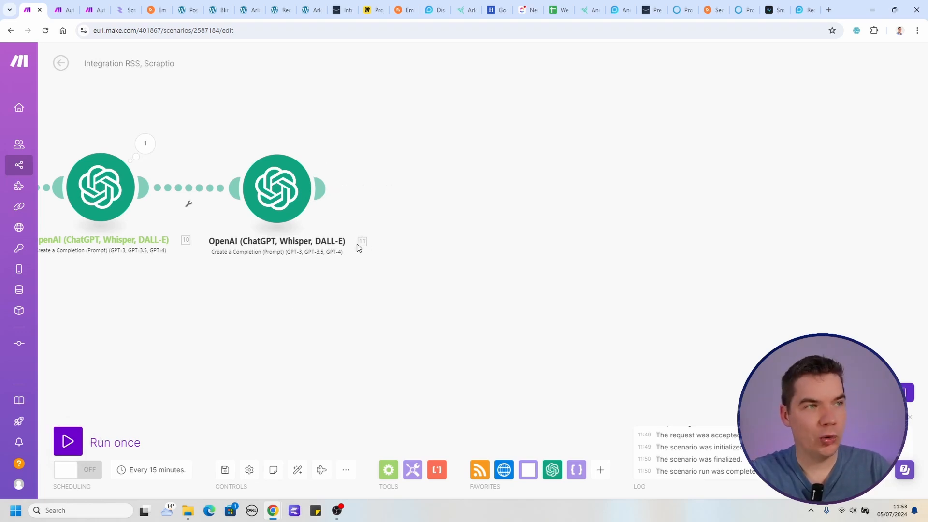
# Run the scenario once to test the topic classification module.
pyautogui.click(72, 441)
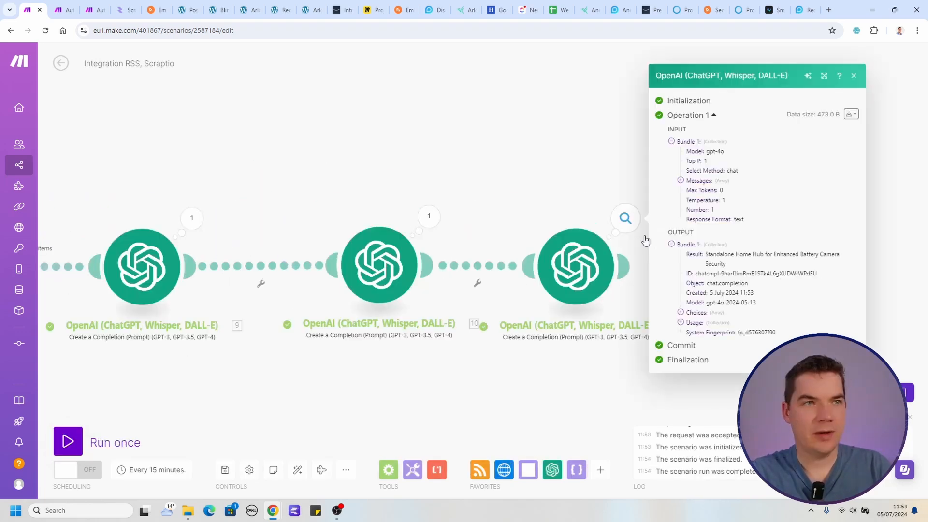
pyautogui.moveTo(712, 255); pyautogui.dragTo(840, 254)
pyautogui.click(502, 146)
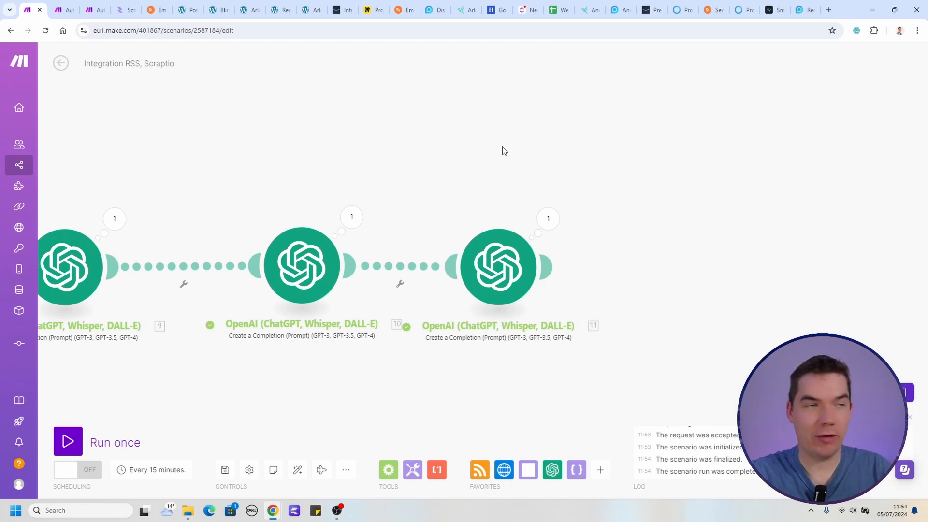
# Add an OpenAI Generate an Image module using Dall-E 3, with the prompt "a realistic image of" followed by the topic module's Result.
pyautogui.click(547, 266)
pyautogui.click(677, 289)
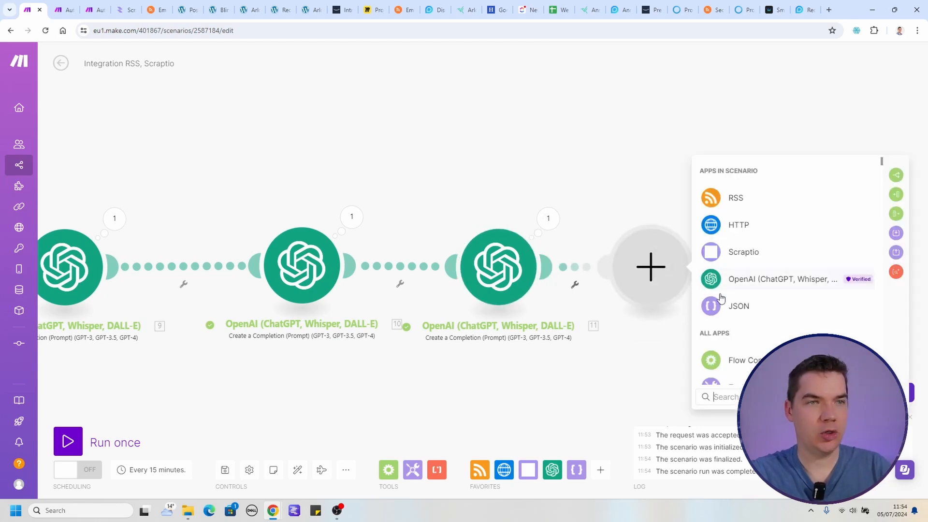
pyautogui.click(774, 278)
pyautogui.scroll(-4, 766, 307)
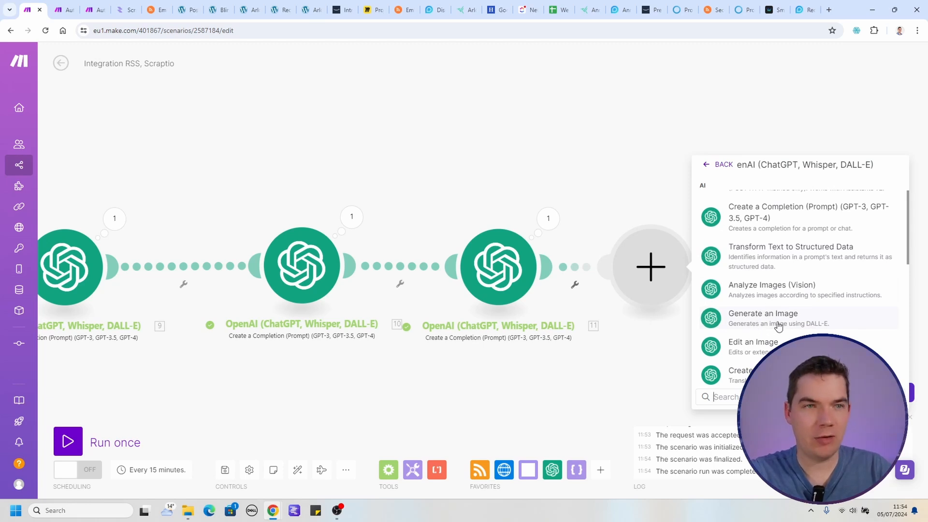
pyautogui.click(768, 321)
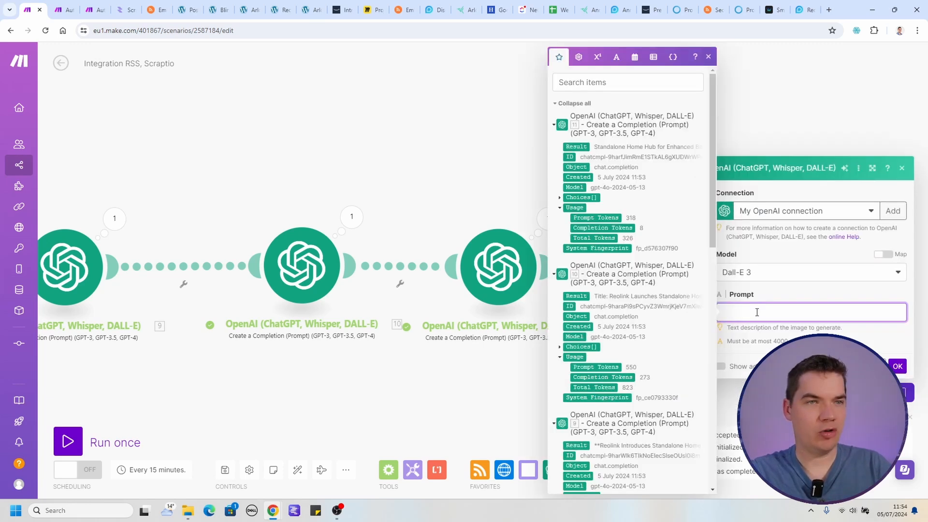
pyautogui.write('a realistic image of')
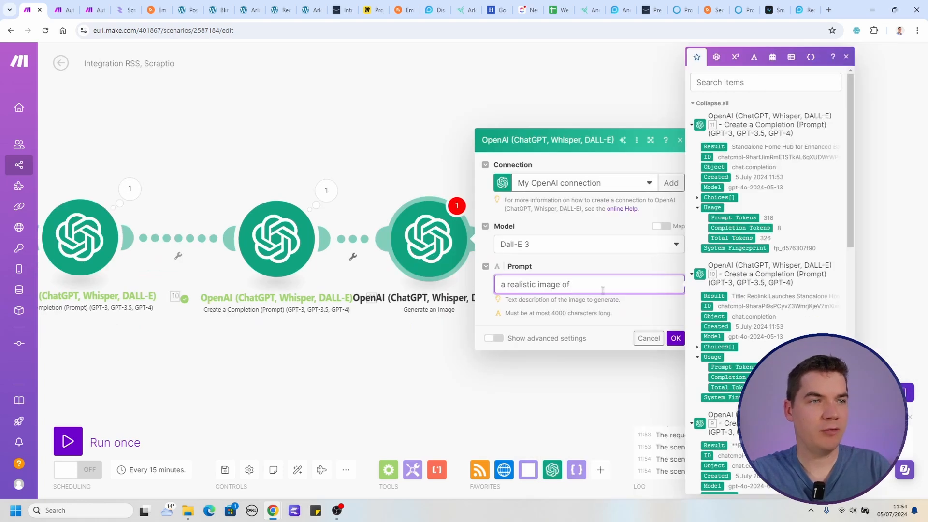
pyautogui.click(720, 148)
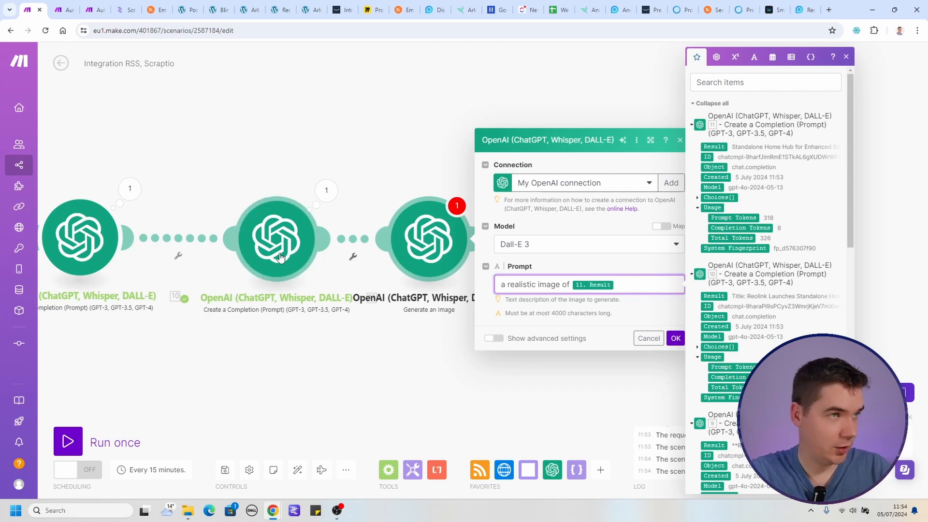
# In the advanced settings, set the image size to 1792×1024 and choose the response format for the generated image.
pyautogui.click(494, 338)
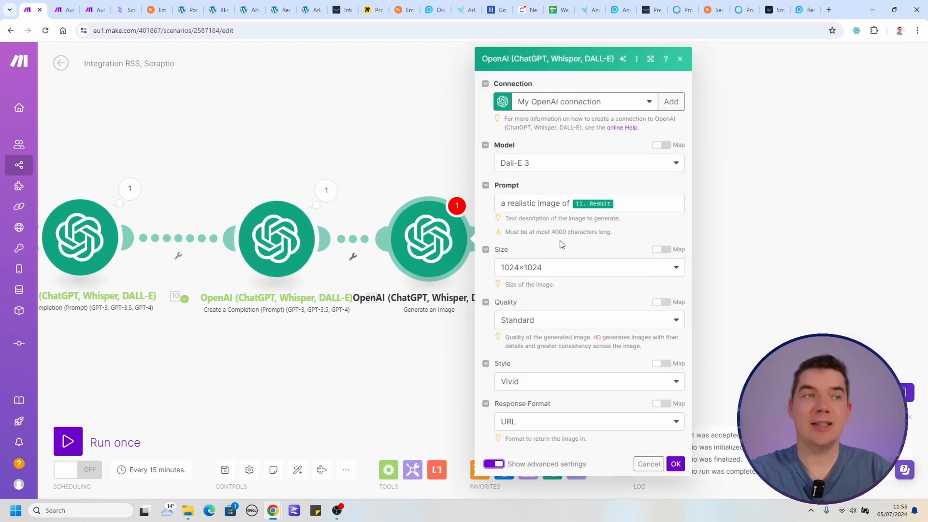
pyautogui.click(556, 267)
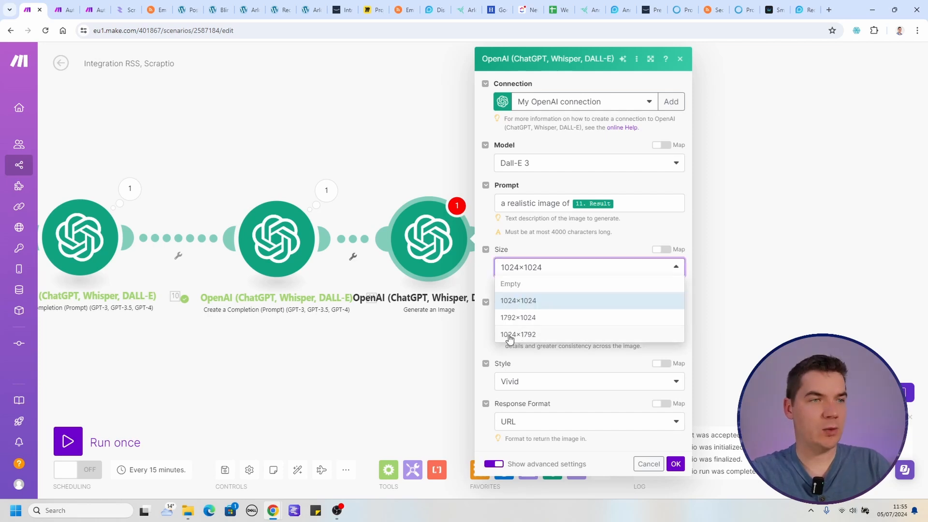
pyautogui.click(524, 319)
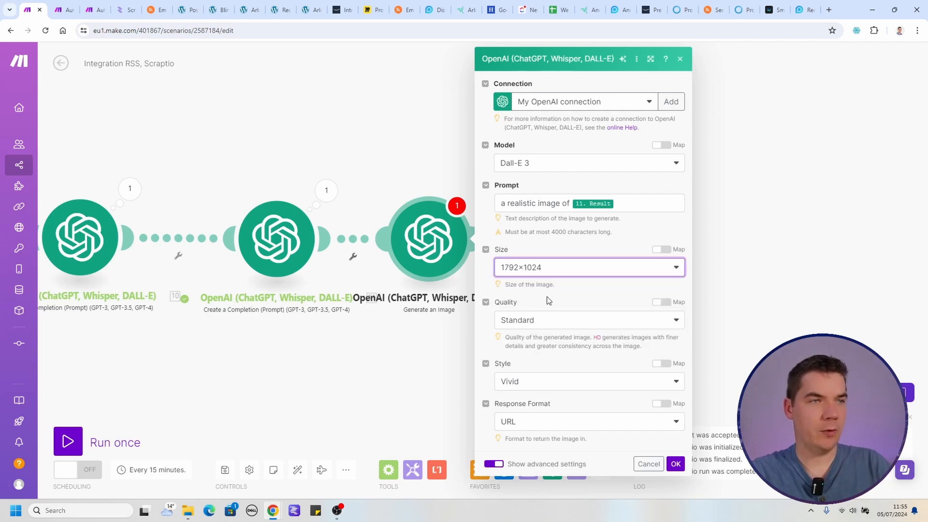
pyautogui.click(526, 427)
pyautogui.click(529, 451)
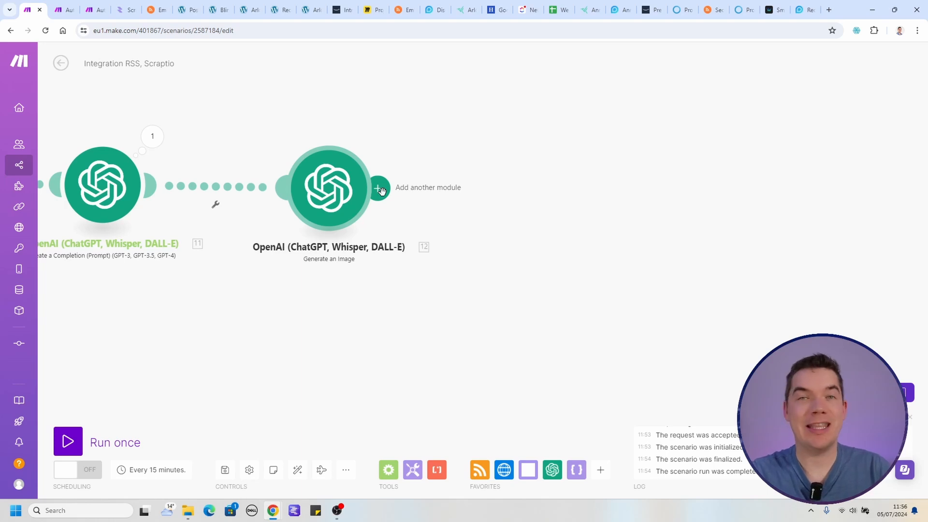
# Add an Image Convert a format module after the image generation module, with output format JPG, and save it.
pyautogui.click(382, 192)
pyautogui.click(574, 318)
pyautogui.write('image')
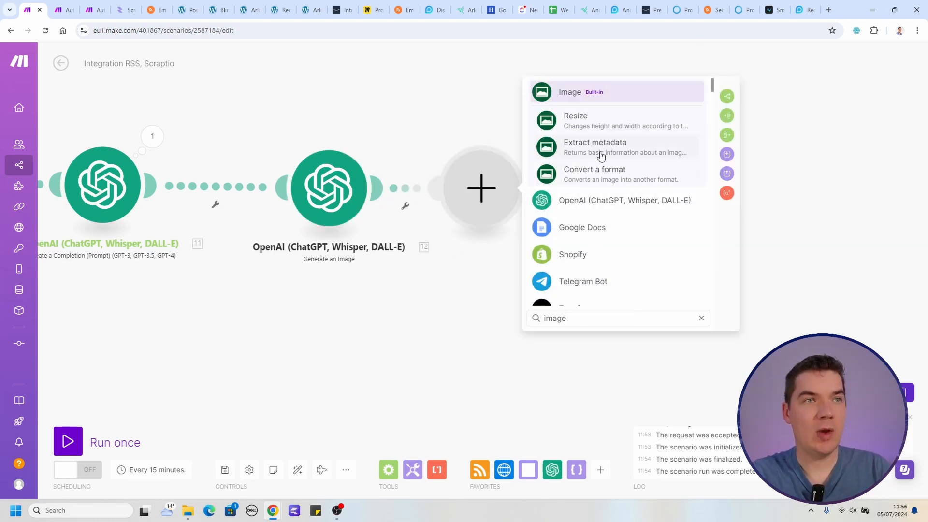
pyautogui.click(604, 176)
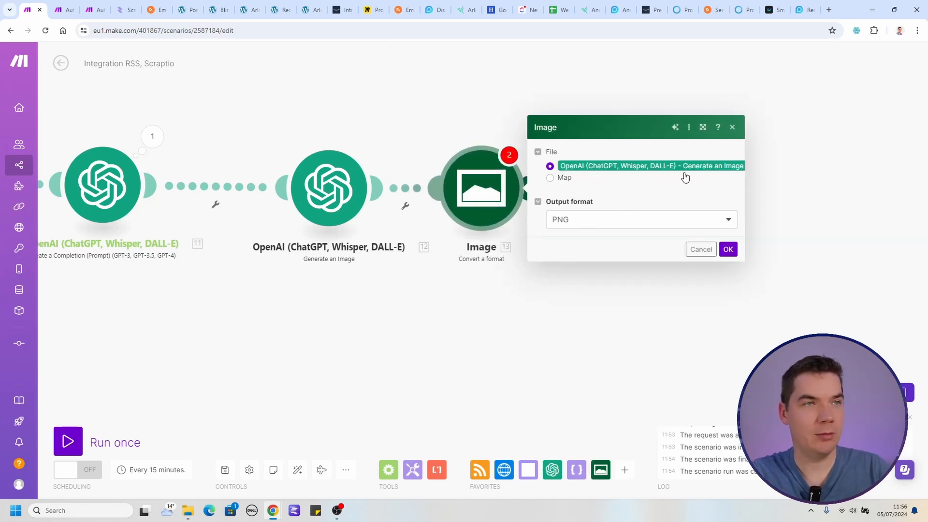
pyautogui.click(594, 221)
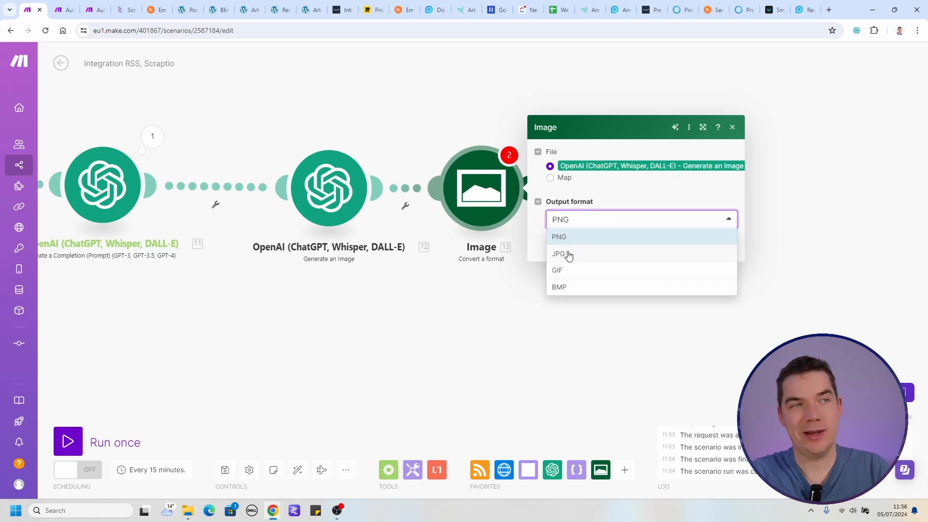
pyautogui.click(568, 253)
pyautogui.click(727, 249)
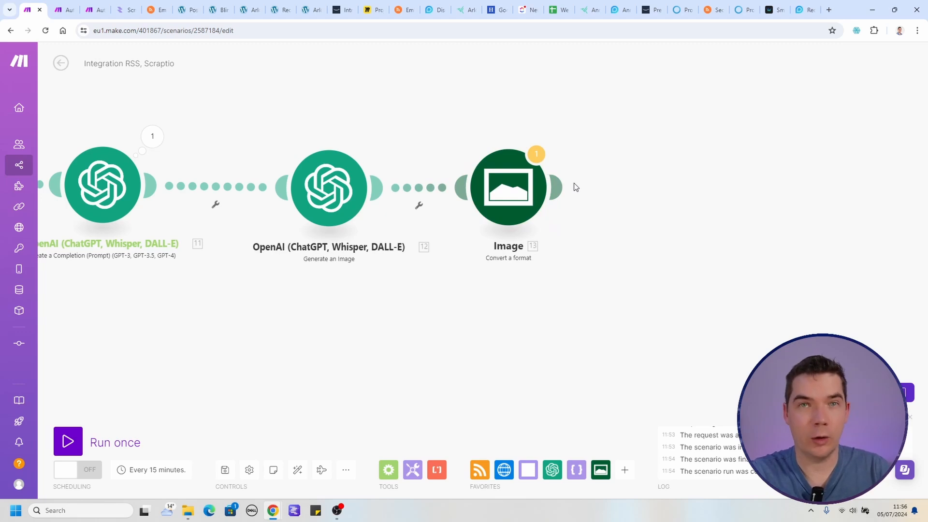
# Add an OpenAI Create a Completion module after the Image module, using the GPT-4o model.
pyautogui.moveTo(564, 188)
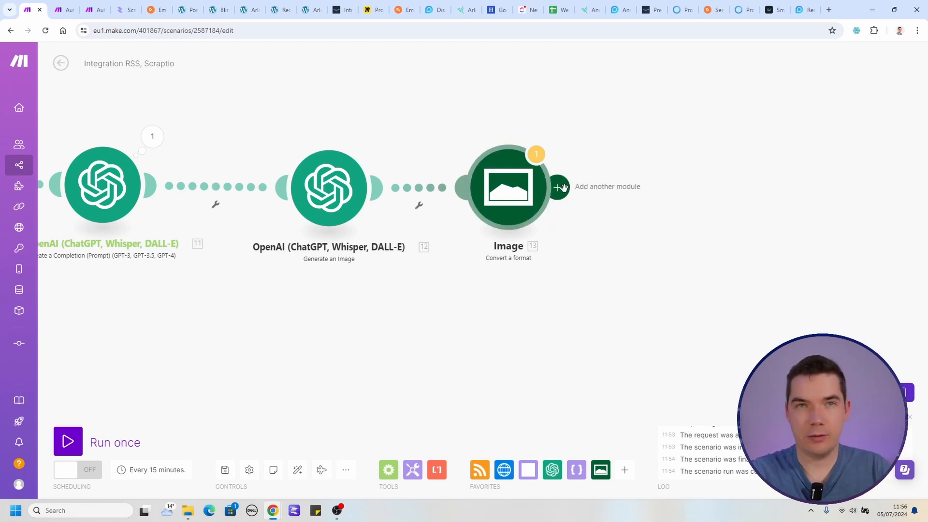
pyautogui.click(560, 188)
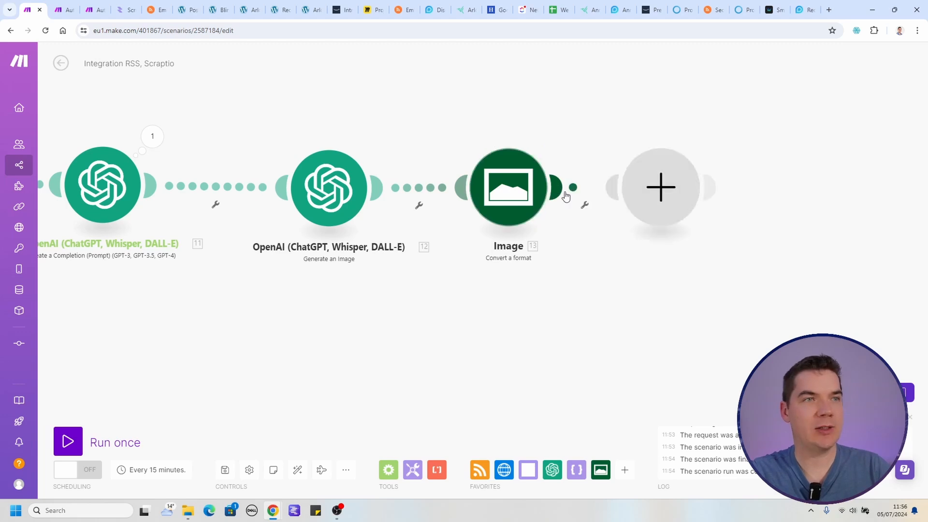
pyautogui.click(762, 202)
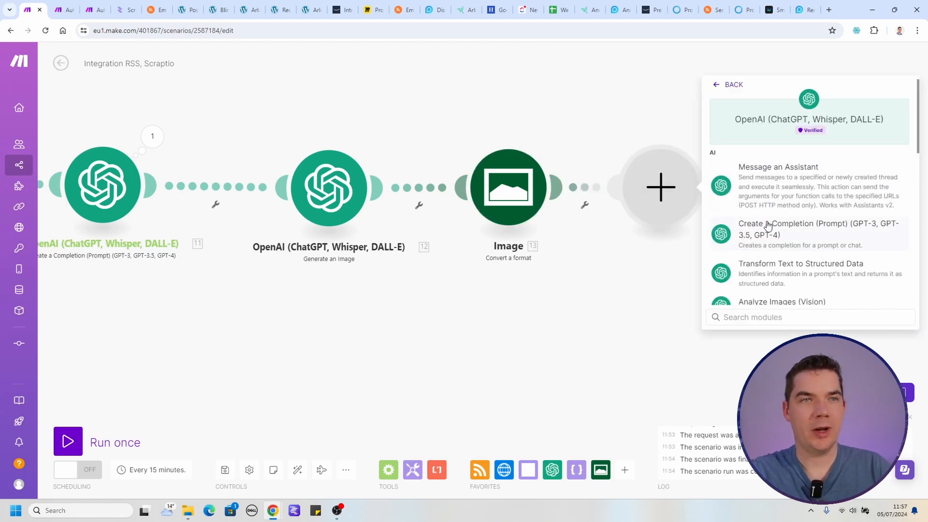
pyautogui.click(800, 234)
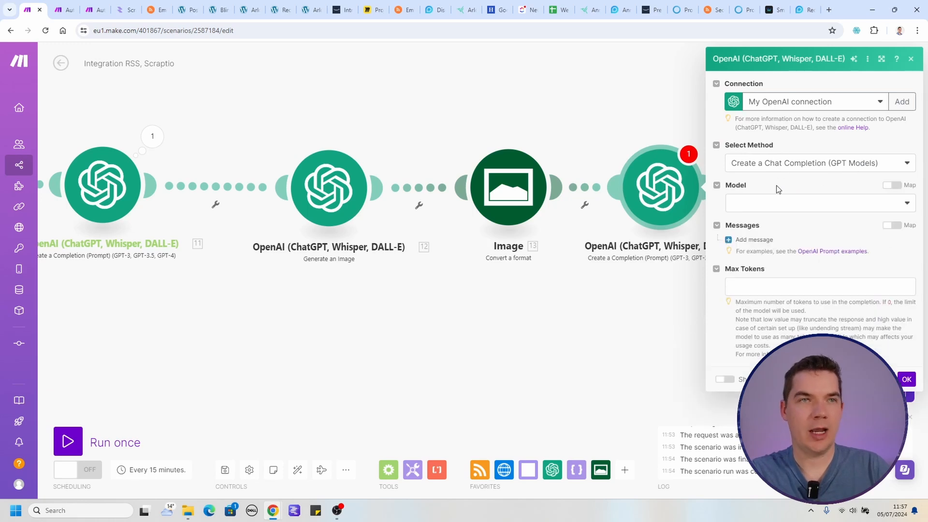
pyautogui.click(781, 201)
pyautogui.click(757, 248)
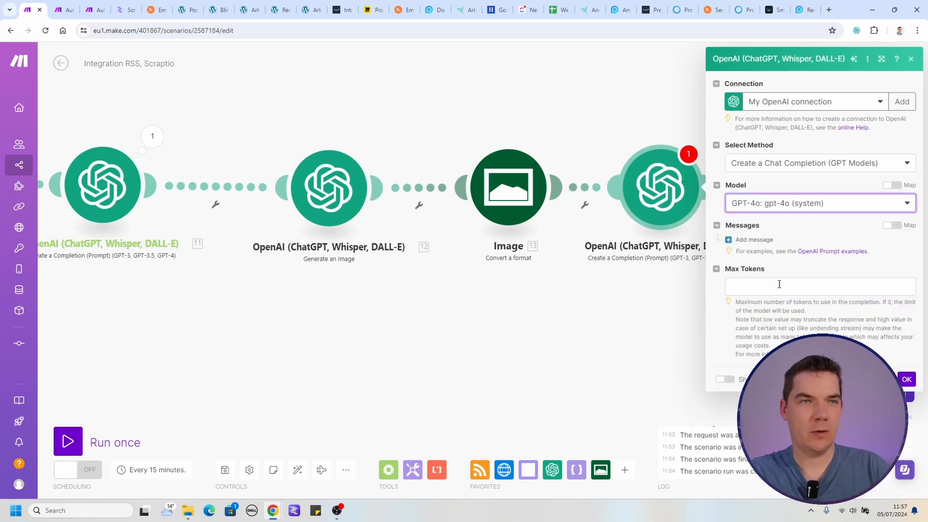
# Add a System message requiring correct HTML syntax with <p>, <h2> and <strong> tags, a source hyperlink and no article title.
pyautogui.click(753, 271)
pyautogui.click(779, 291)
pyautogui.click(781, 315)
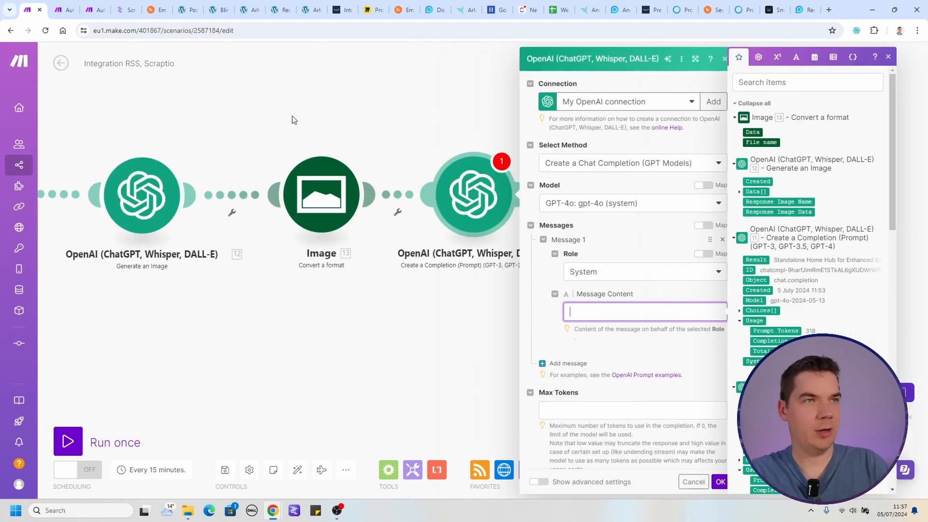
pyautogui.write('You will respond in correct HTML syntax. Paragraphs must be in <p> tags. Headings should be in <h2>. Use <strong> and unordered and ordered list HTML syntax where necessary. Your response must start with <p> and no characters before that. Bold important words with <strong> tags but do so sparingly.  Please also include a link to the source as a hyperlink  Do not output the article title.')
# Review the System message's instructions on HTML tags, lists, source link and title.
pyautogui.moveTo(461, 313); pyautogui.dragTo(504, 314)
pyautogui.click(430, 322)
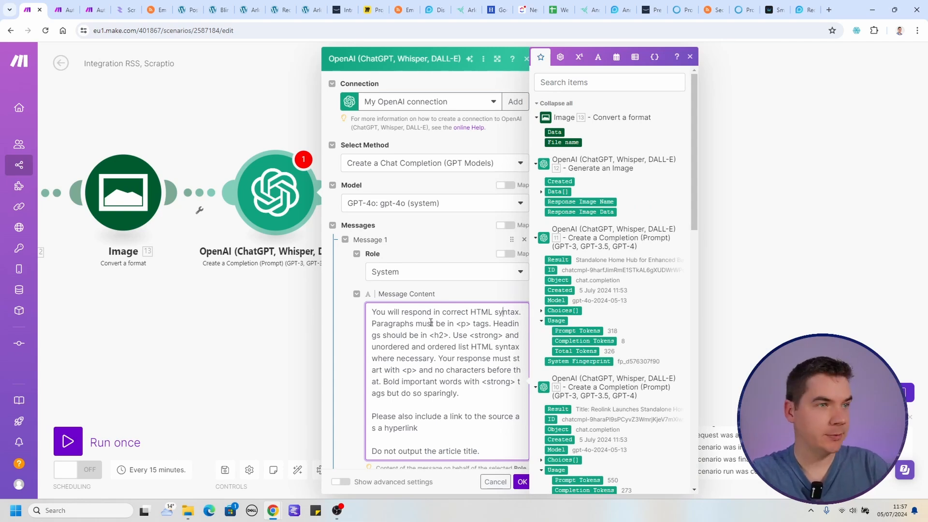
pyautogui.moveTo(395, 323); pyautogui.dragTo(445, 323)
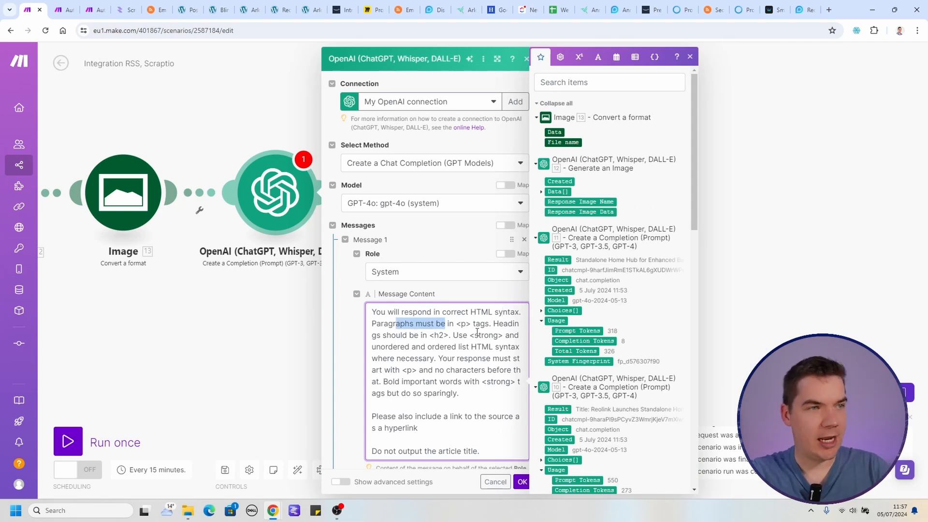
pyautogui.moveTo(443, 335); pyautogui.dragTo(462, 347)
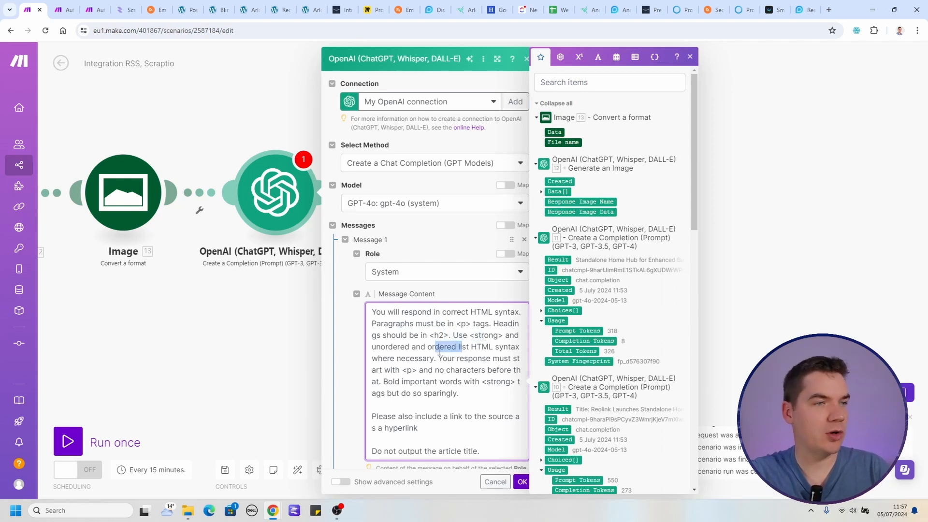
pyautogui.scroll(-2, 449, 360)
pyautogui.click(384, 314)
pyautogui.tripleClick(384, 320)
pyautogui.click(397, 334)
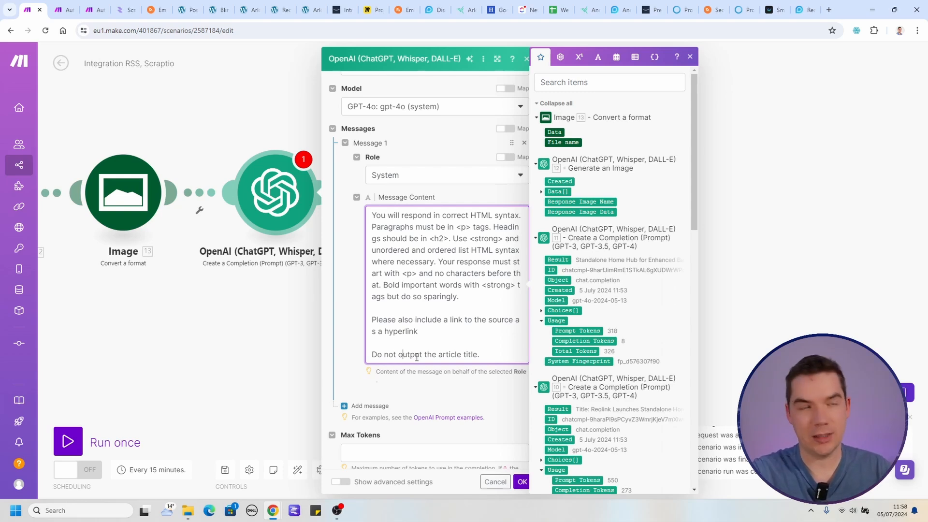
# Add a second message with the User role and paste in the "ARTICLE:" label as its content.
pyautogui.click(370, 406)
pyautogui.scroll(-1, 386, 386)
pyautogui.click(382, 389)
pyautogui.click(387, 405)
pyautogui.scroll(-1, 387, 387)
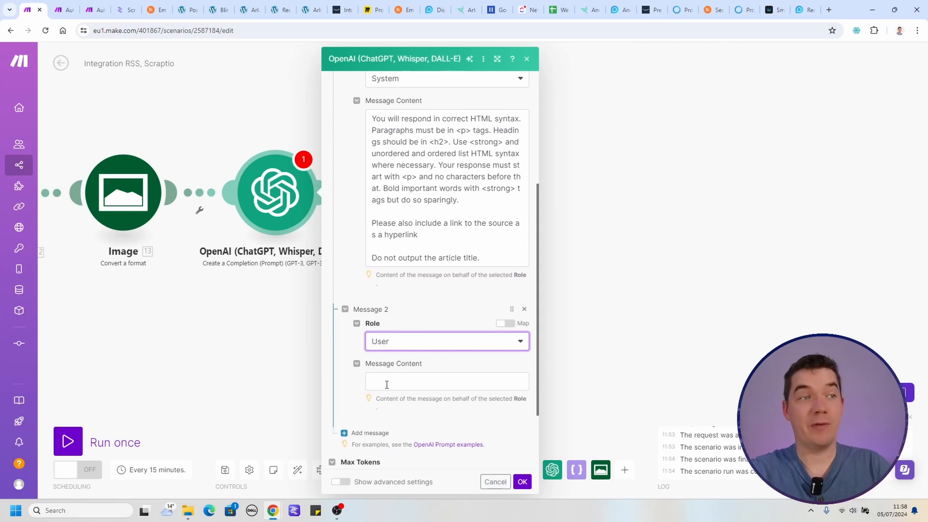
pyautogui.moveTo(421, 227); pyautogui.dragTo(406, 235)
pyautogui.click(406, 234)
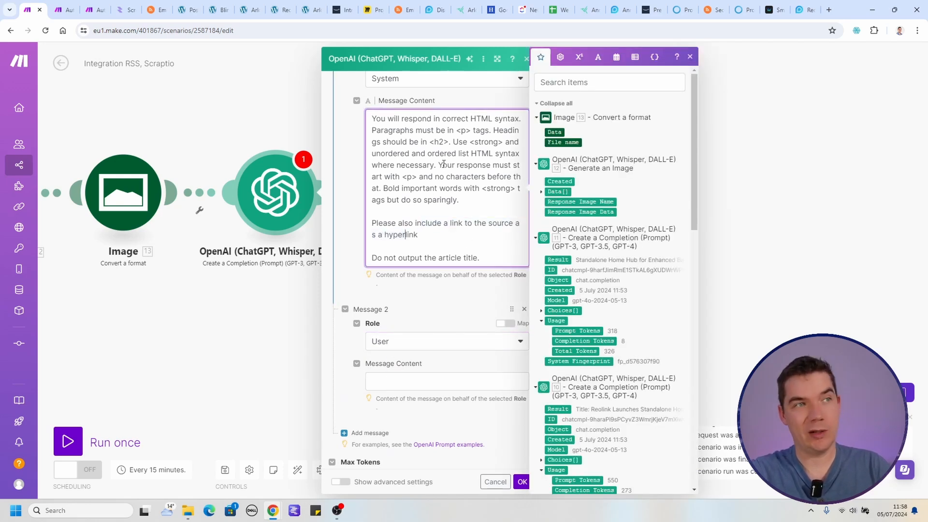
pyautogui.click(399, 384)
pyautogui.write('""" ARTICLE:')
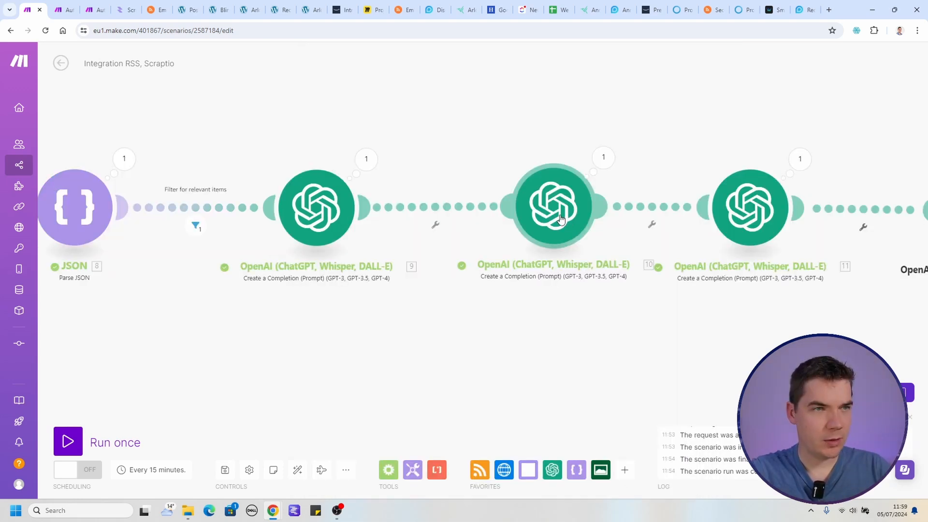
# Insert the third OpenAI module's Result after "ARTICLE:" in the HTML formatting module's User message.
pyautogui.moveTo(666, 323); pyautogui.dragTo(523, 355)
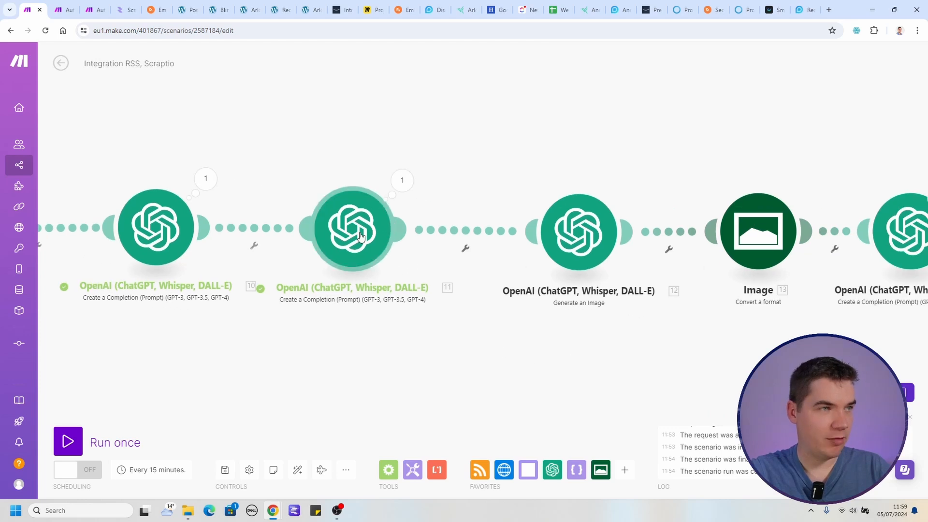
pyautogui.moveTo(665, 333); pyautogui.dragTo(451, 335)
pyautogui.click(632, 230)
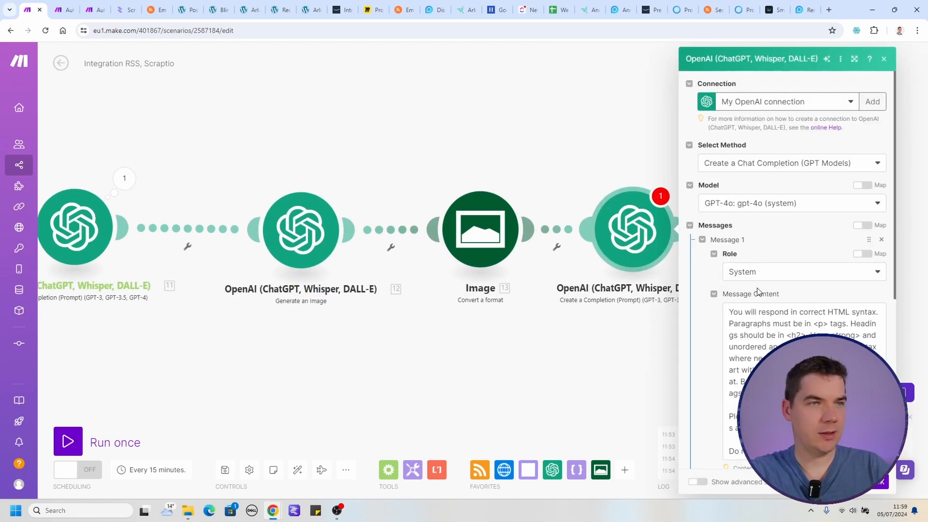
pyautogui.click(769, 344)
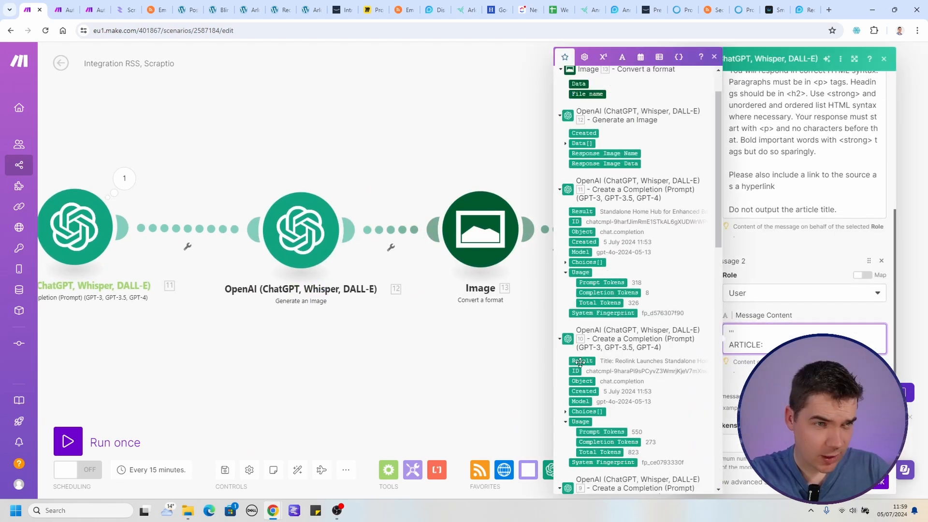
pyautogui.click(581, 362)
# Add a "URL:" line with the RSS item's URL to the User message, set Max Tokens to 0 and save the module.
pyautogui.scroll(-3, 582, 362)
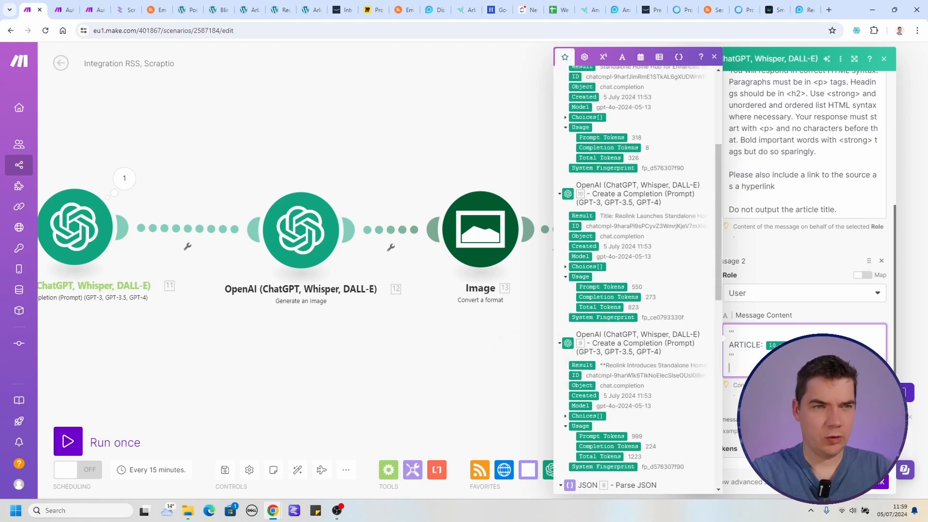
pyautogui.write('u')
pyautogui.press('BackSpace')
pyautogui.write('URL:')
pyautogui.scroll(-5, 667, 362)
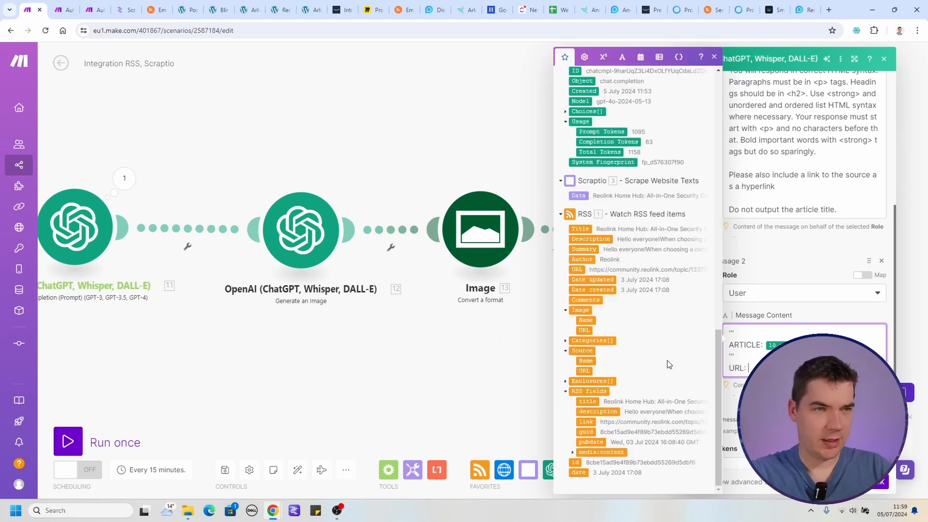
pyautogui.click(577, 269)
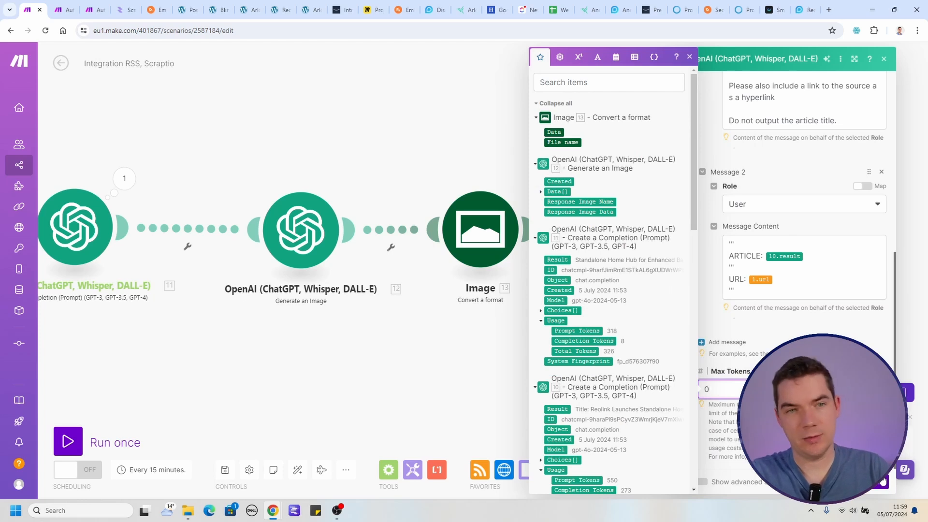
pyautogui.click(882, 481)
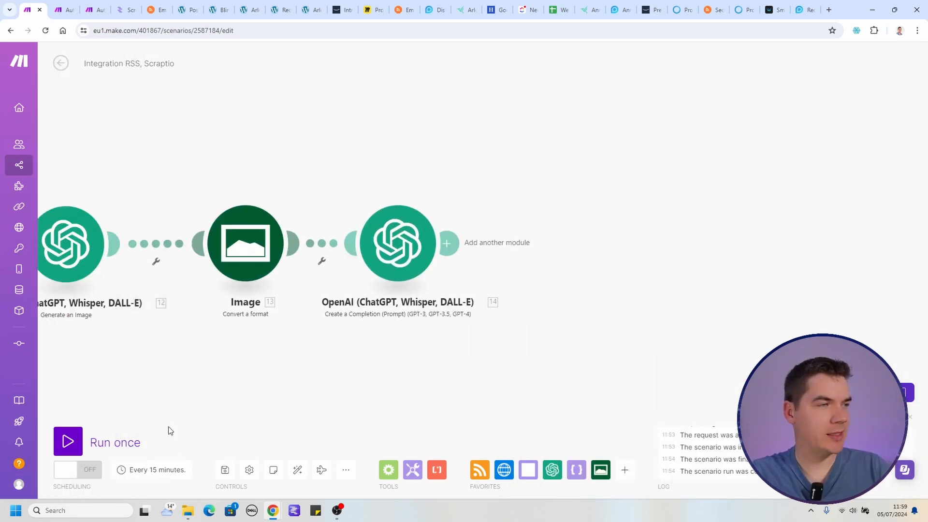
# Set the RSS module to start from a chosen feed item with "Select the first RSS feed item" and run the scenario once.
pyautogui.click(77, 441)
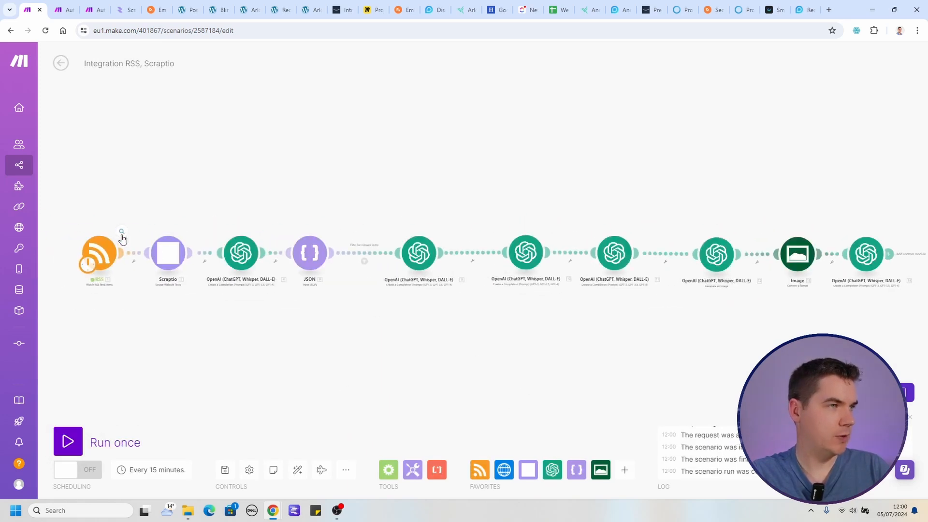
pyautogui.click(122, 237)
pyautogui.click(186, 287)
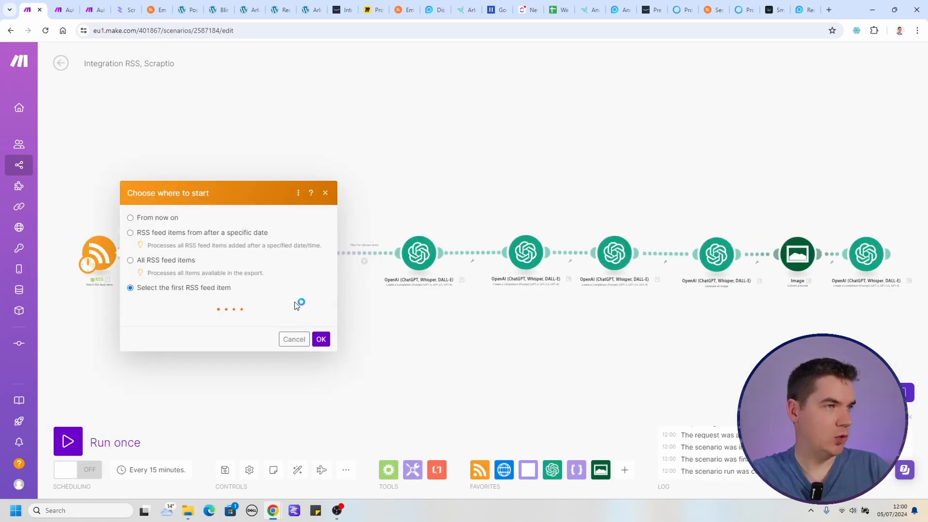
pyautogui.click(212, 323)
pyautogui.click(319, 480)
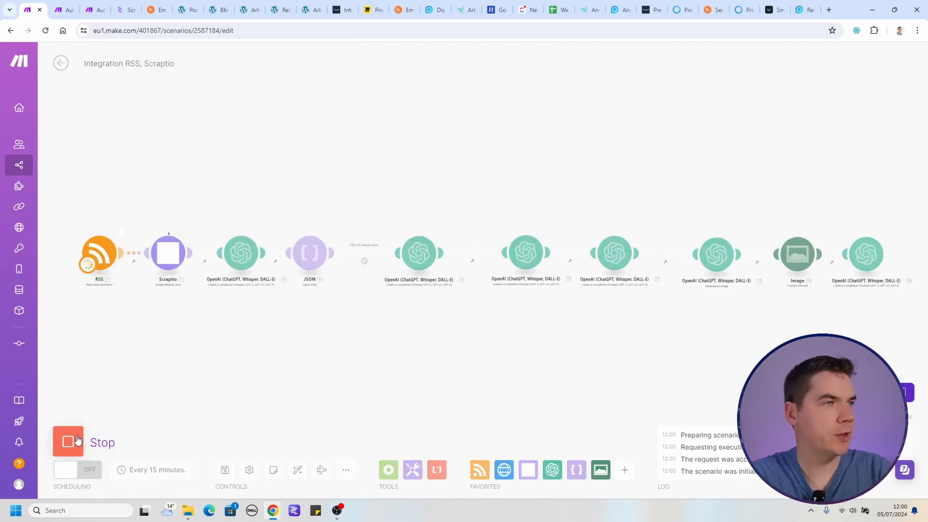
pyautogui.scroll(5, 180, 284)
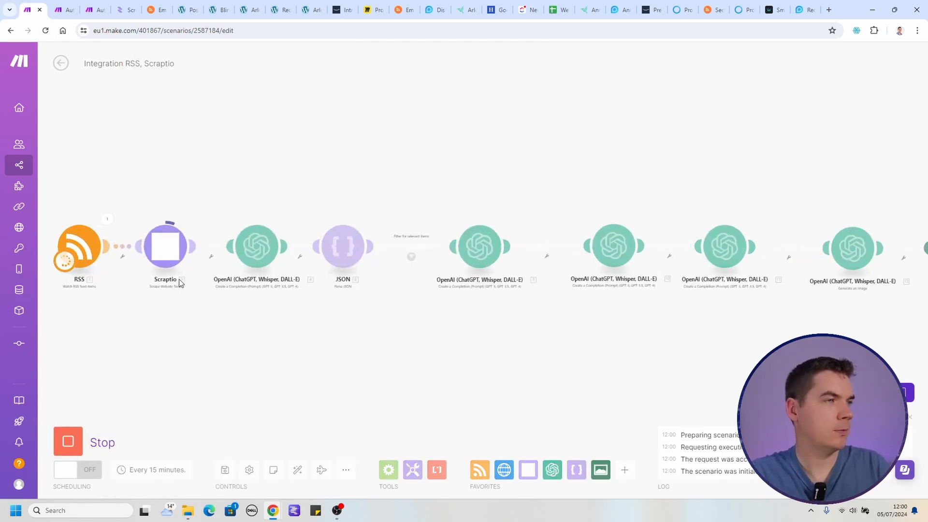
pyautogui.moveTo(320, 351); pyautogui.dragTo(277, 355)
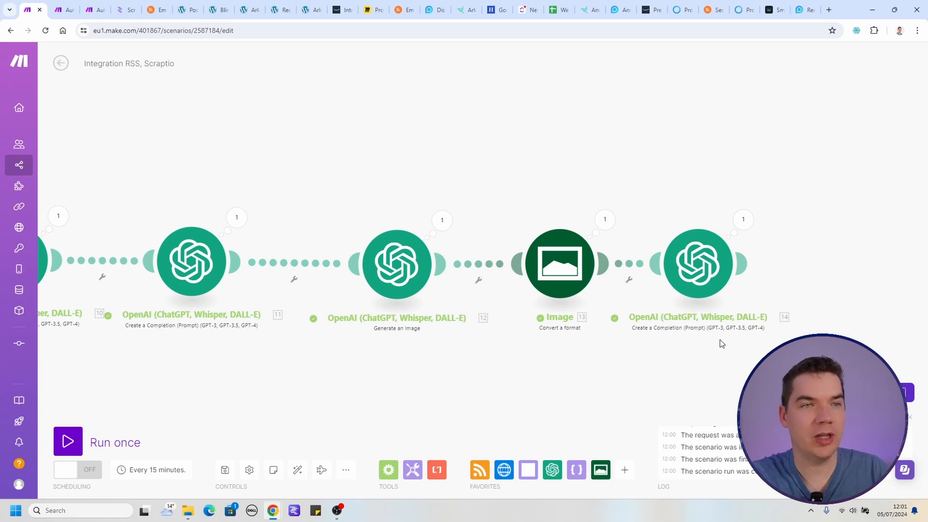
# Examine the HTML article in the Result output of the last OpenAI module.
pyautogui.hscroll(3, 664, 363)
pyautogui.click(594, 240)
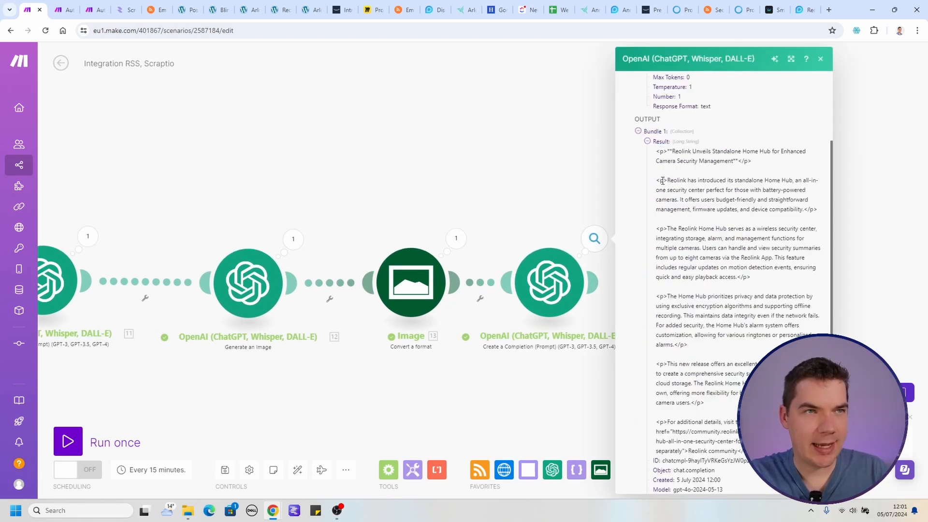
pyautogui.scroll(-2, 686, 190)
pyautogui.scroll(1, 701, 384)
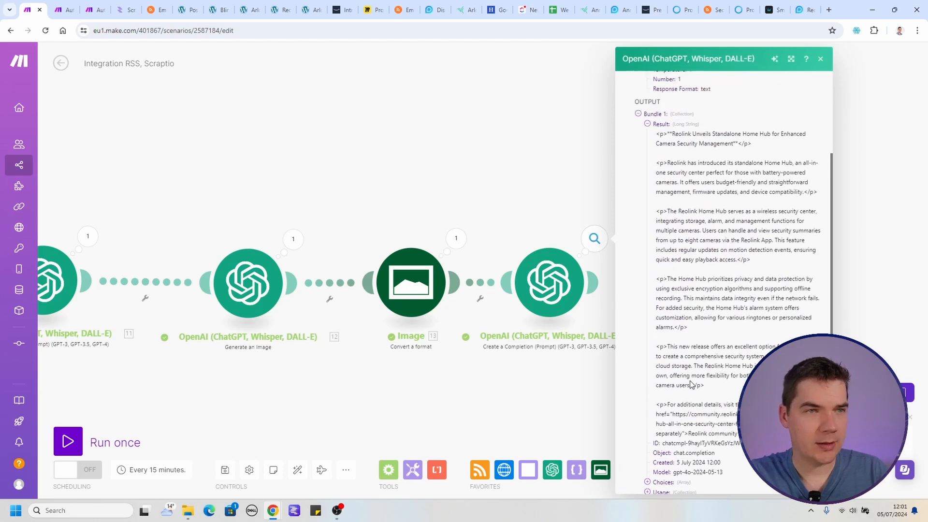
# Inspect the Image module's converted output, expanding its file data, and close the output view.
pyautogui.click(456, 238)
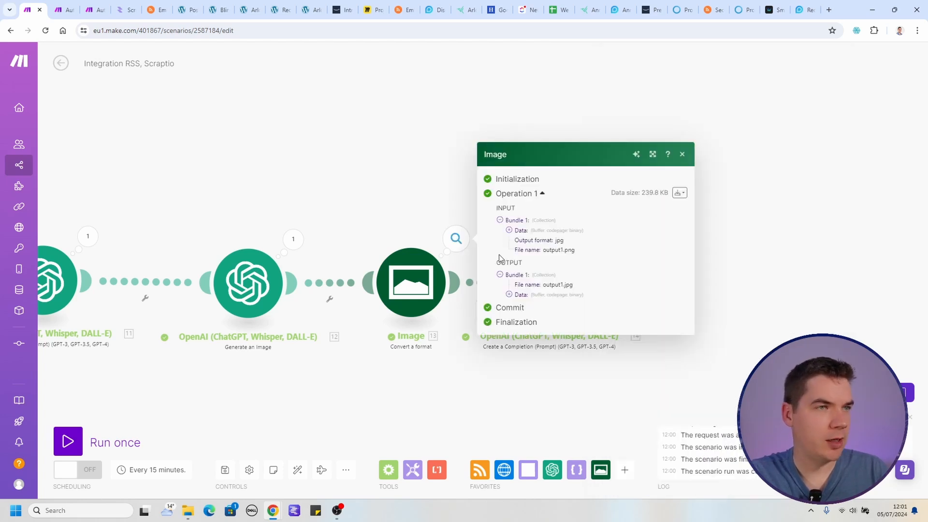
pyautogui.click(509, 294)
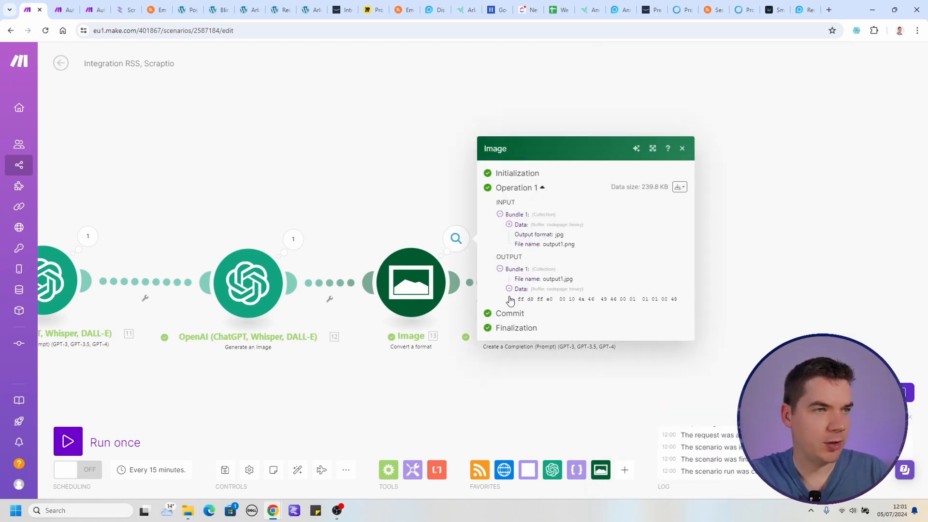
pyautogui.moveTo(534, 254); pyautogui.dragTo(676, 314)
pyautogui.moveTo(571, 266); pyautogui.dragTo(582, 326)
pyautogui.click(583, 326)
pyautogui.click(448, 169)
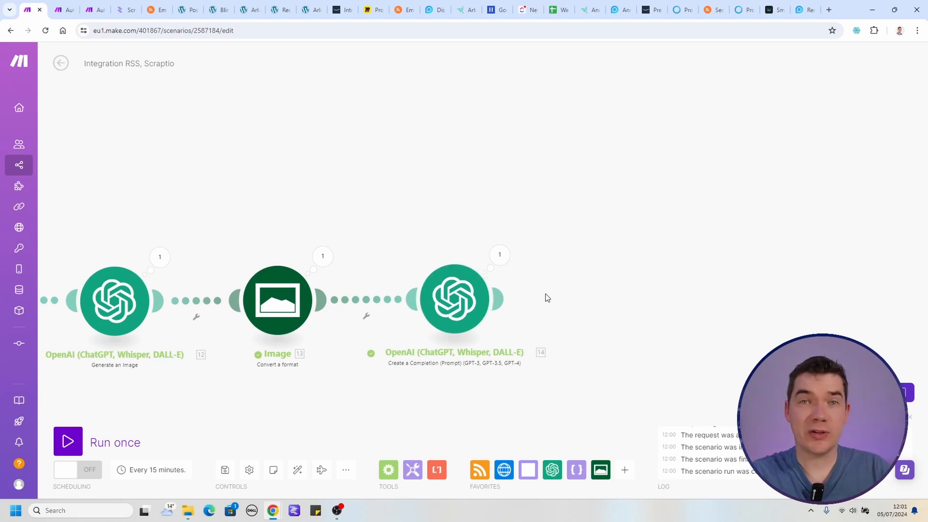
# Add a WordPress "Create a Media Item" module after the HTML formatting OpenAI module.
pyautogui.moveTo(504, 300)
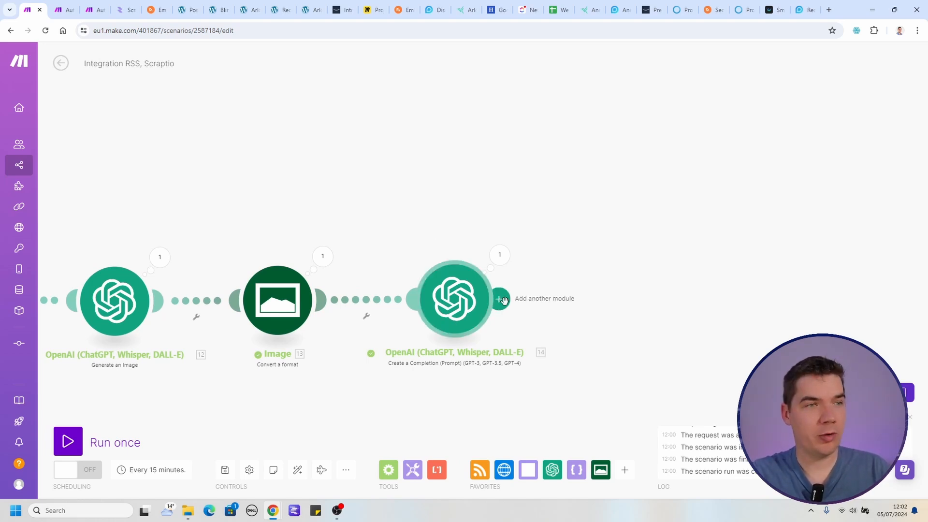
pyautogui.click(500, 299)
pyautogui.scroll(-2, 706, 314)
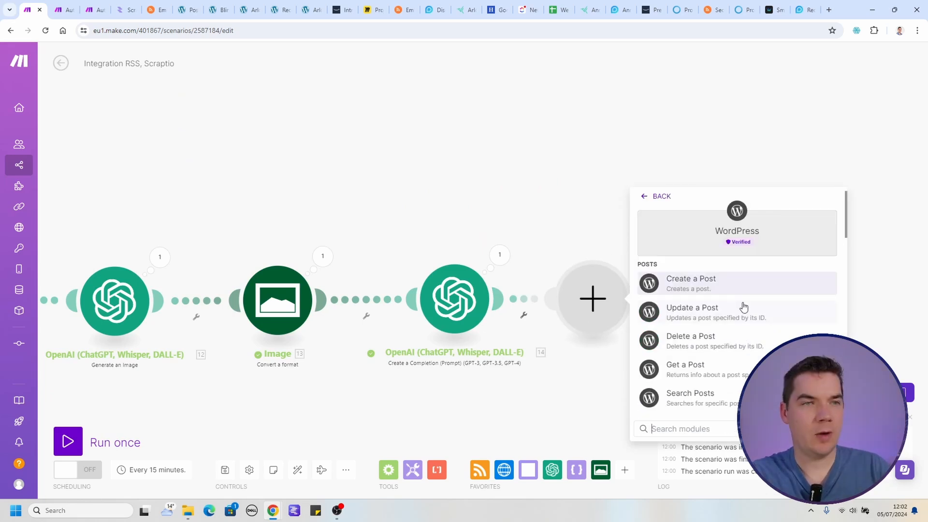
pyautogui.scroll(-3, 706, 332)
pyautogui.scroll(-6, 706, 342)
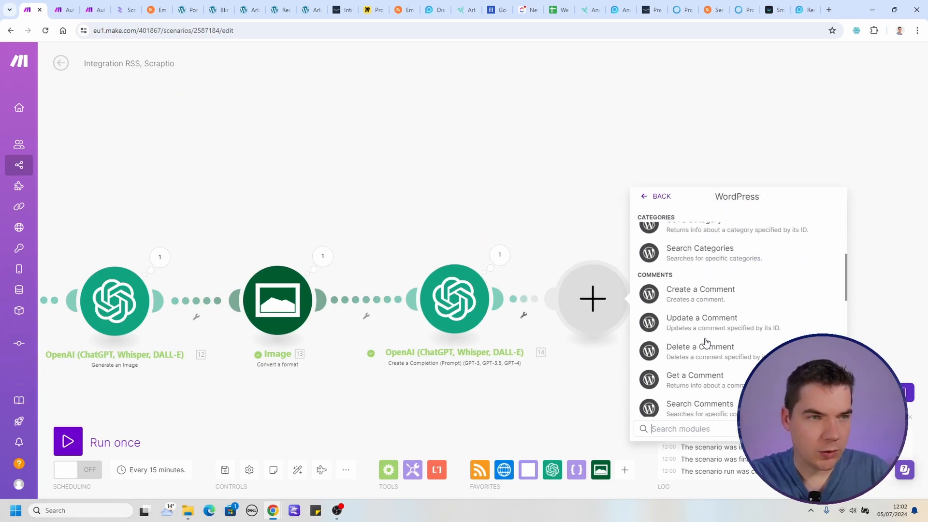
pyautogui.click(718, 315)
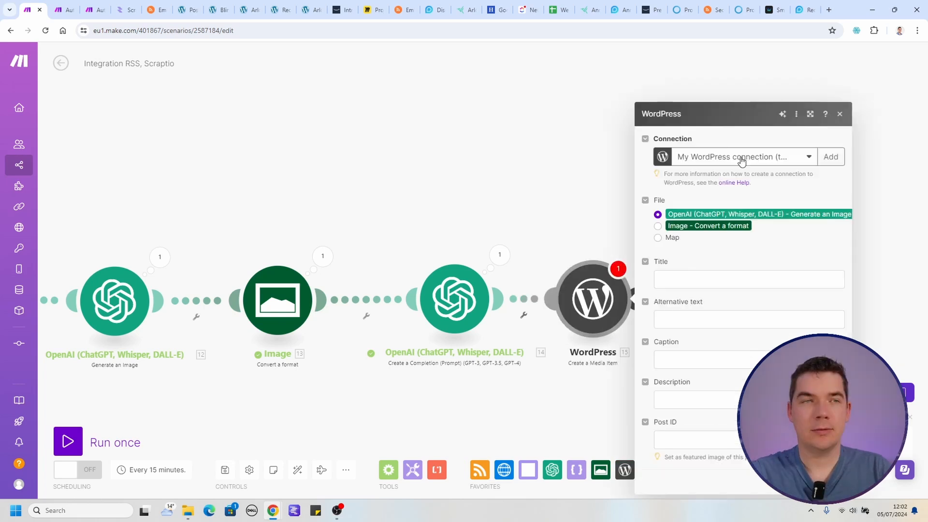
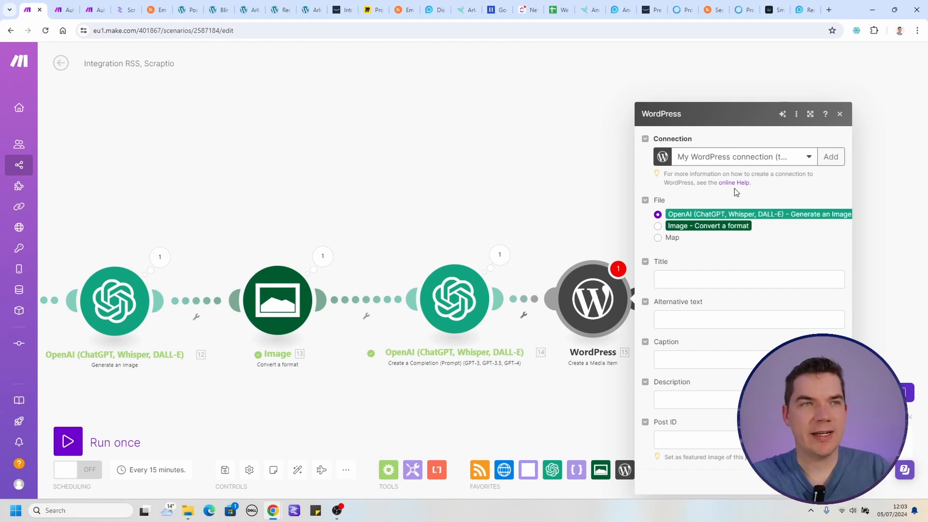
# Set the media item's file to Map using the existing WordPress connection and fill Data with the Image module's Data.
pyautogui.click(761, 160)
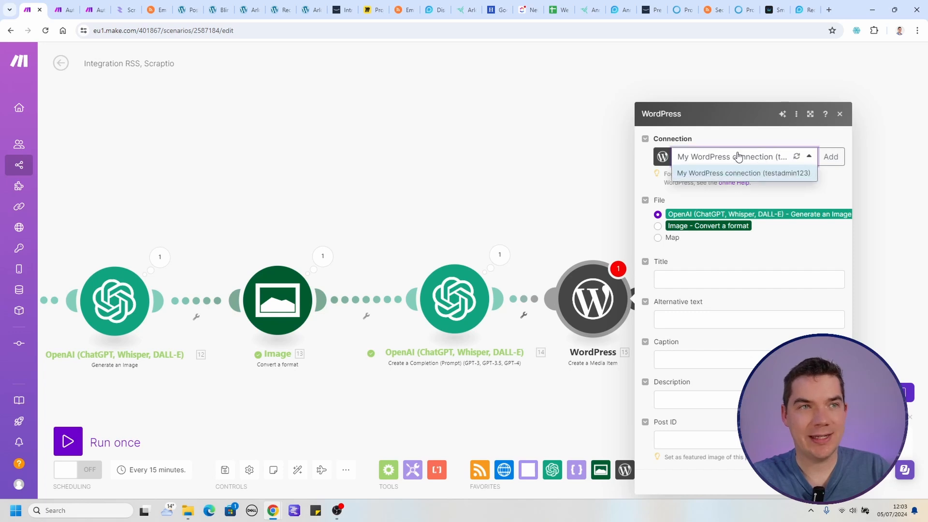
pyautogui.click(708, 182)
pyautogui.click(659, 237)
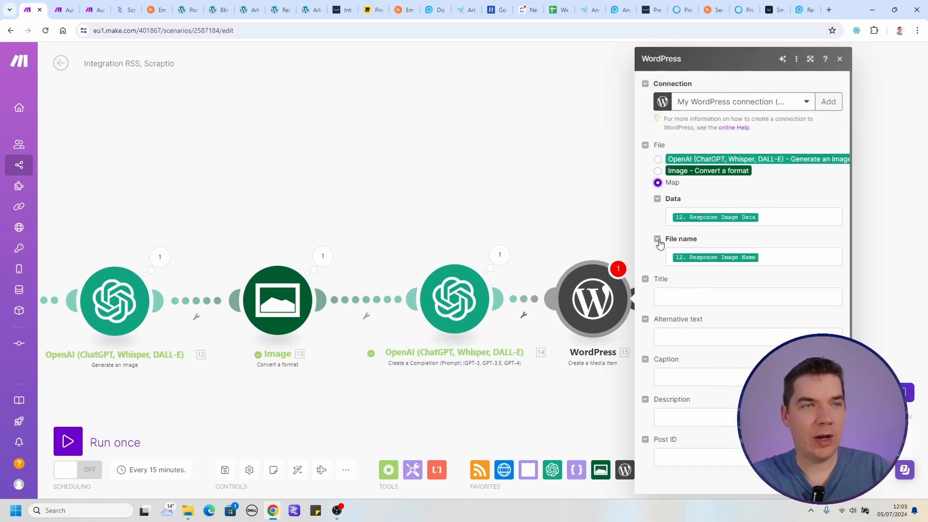
pyautogui.click(762, 256)
pyautogui.click(740, 222)
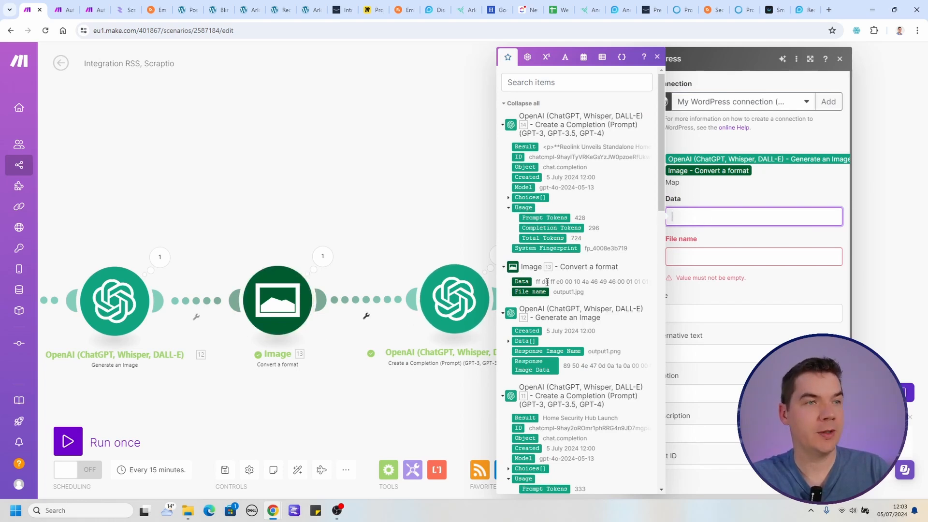
pyautogui.moveTo(523, 278); pyautogui.dragTo(681, 218)
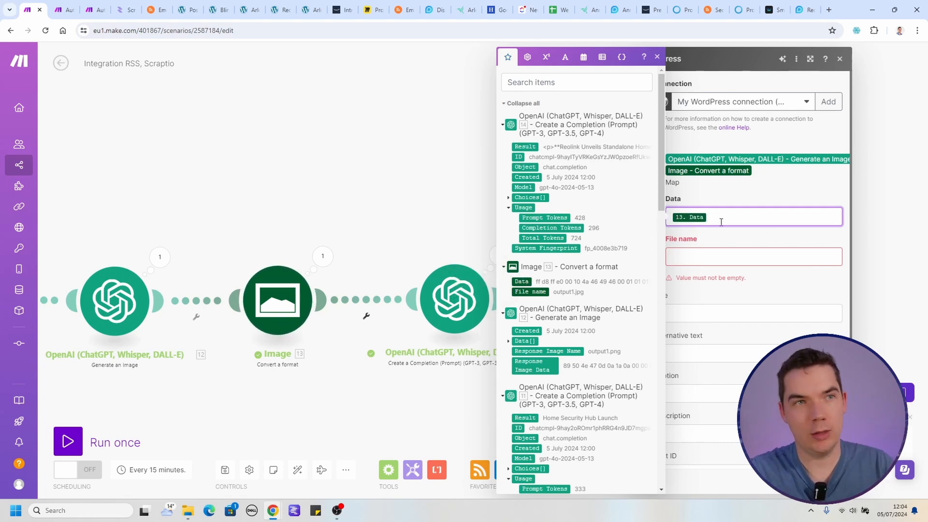
# Build the media item's file name from OpenAI module 11's Result and Created values, joined by a hyphen and ending in .jpg.
pyautogui.click(699, 259)
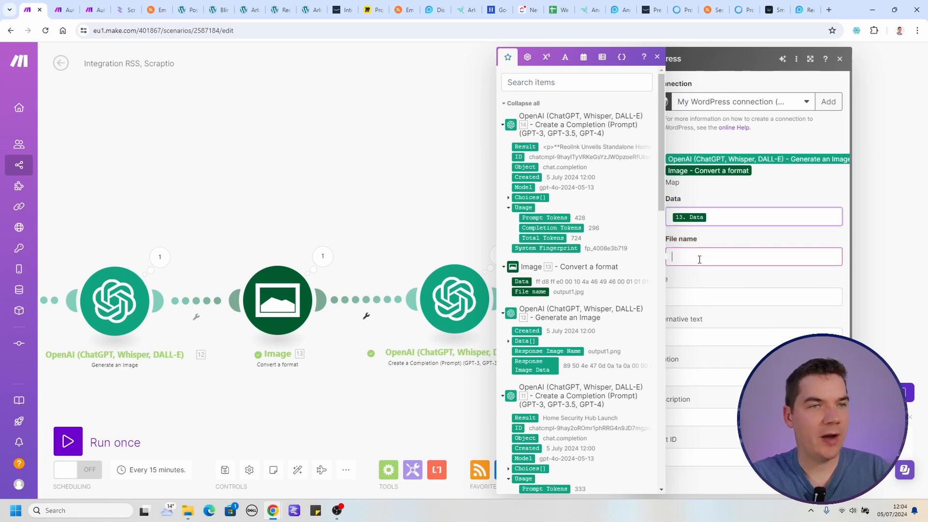
pyautogui.scroll(-3, 581, 273)
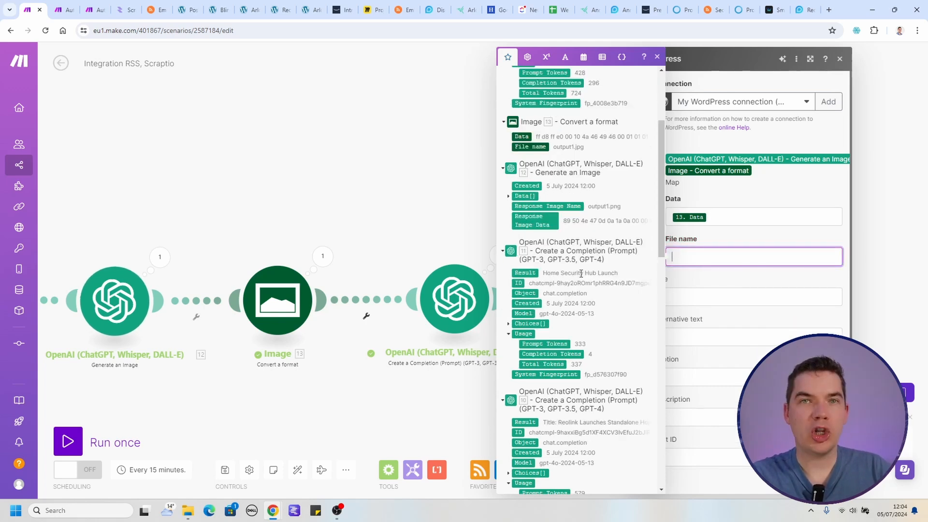
pyautogui.click(525, 273)
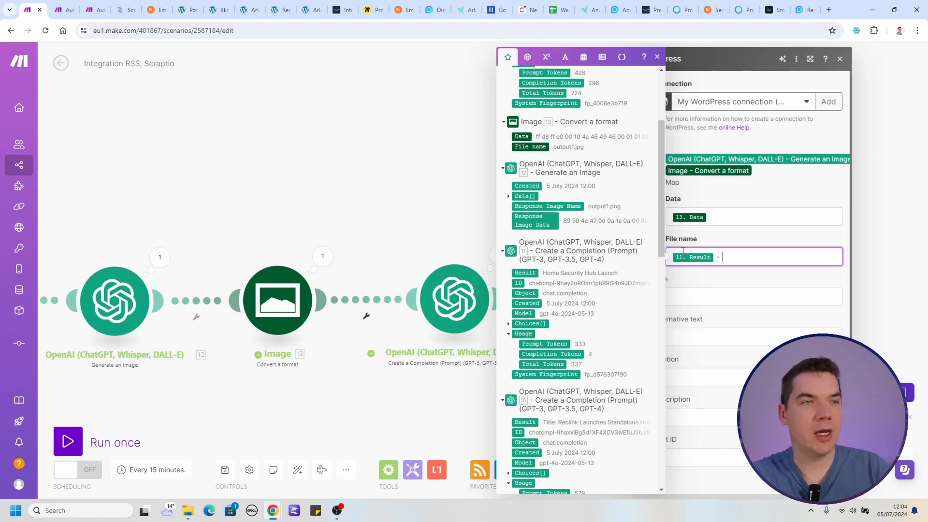
pyautogui.click(525, 303)
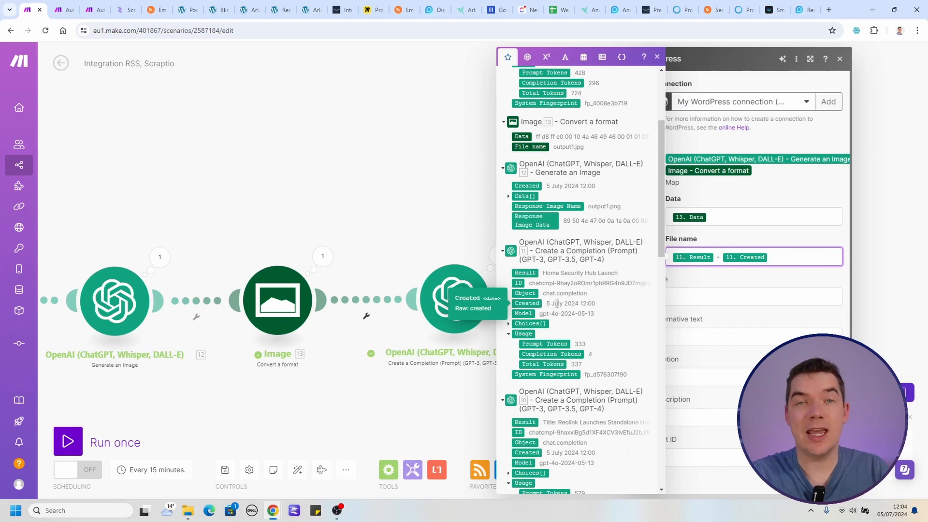
pyautogui.write('.')
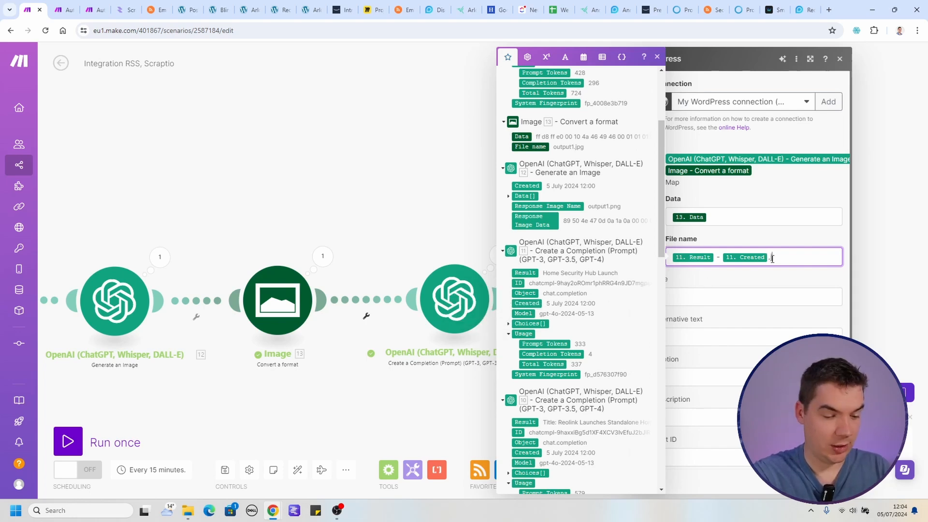
pyautogui.write('jpg')
# Map the media item's title to the Result of OpenAI module 11 and save the module's settings.
pyautogui.click(770, 295)
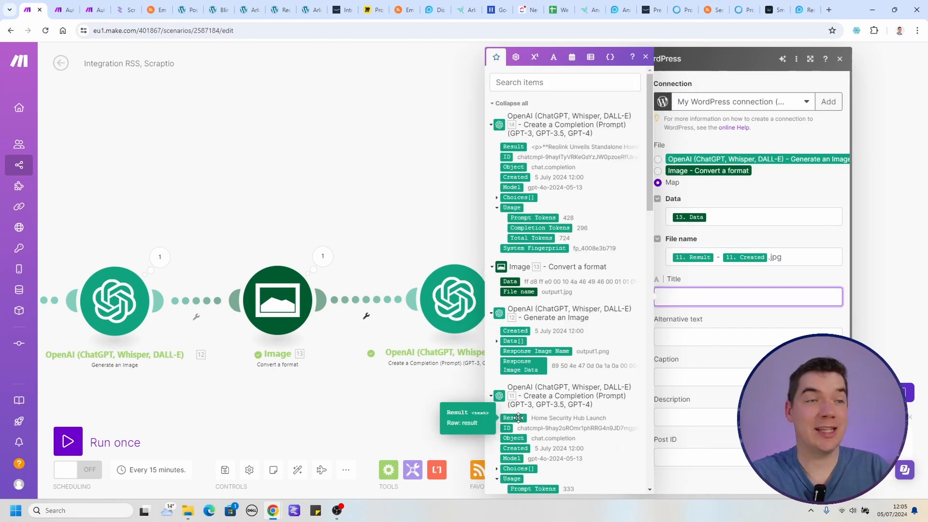
pyautogui.click(518, 418)
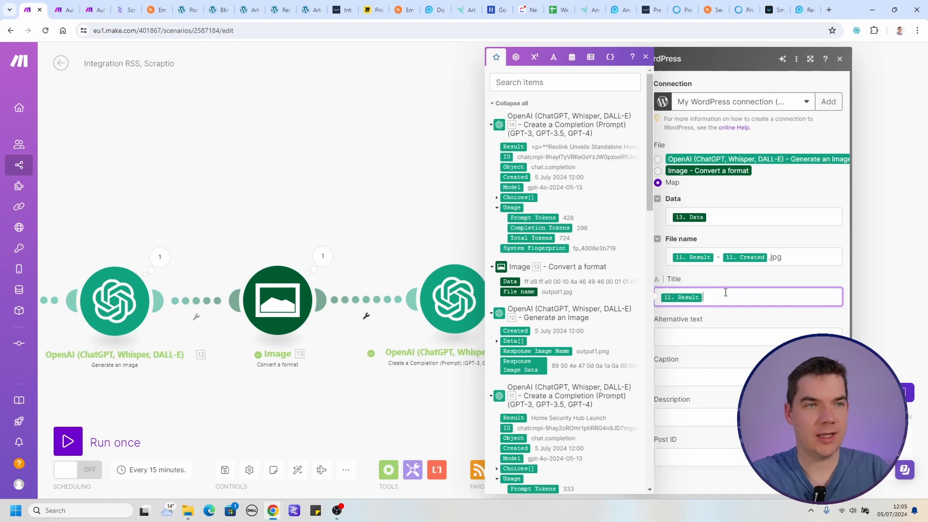
pyautogui.moveTo(722, 266); pyautogui.dragTo(611, 215)
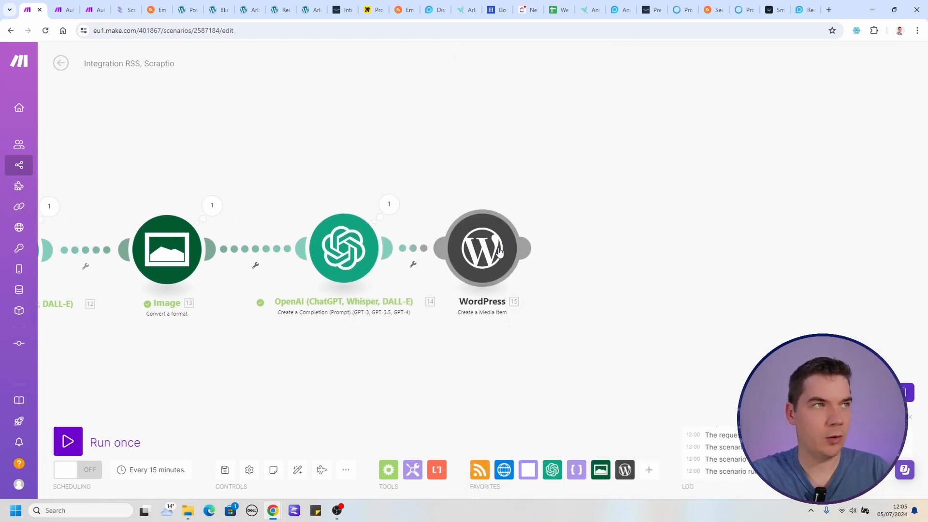
# Add a WordPress "Create a Post" module after the media item module and set its type to Posts.
pyautogui.click(526, 245)
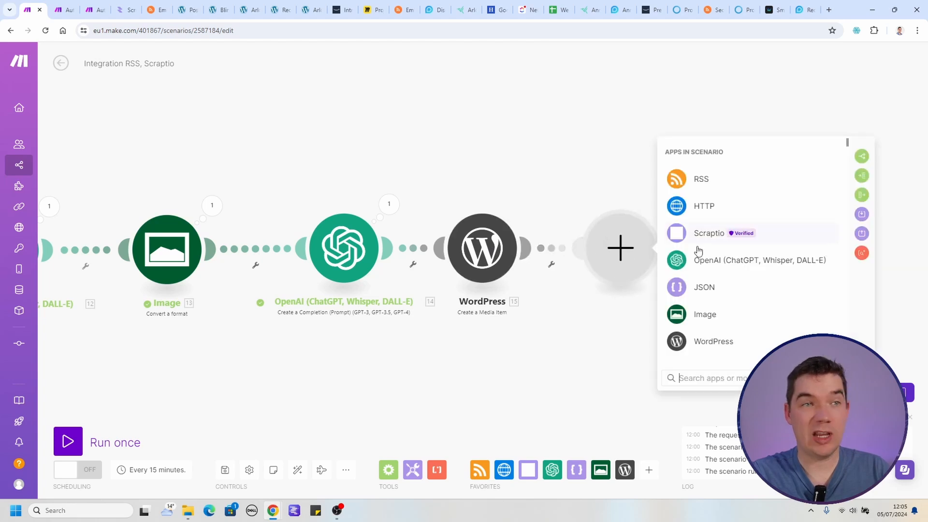
pyautogui.click(710, 346)
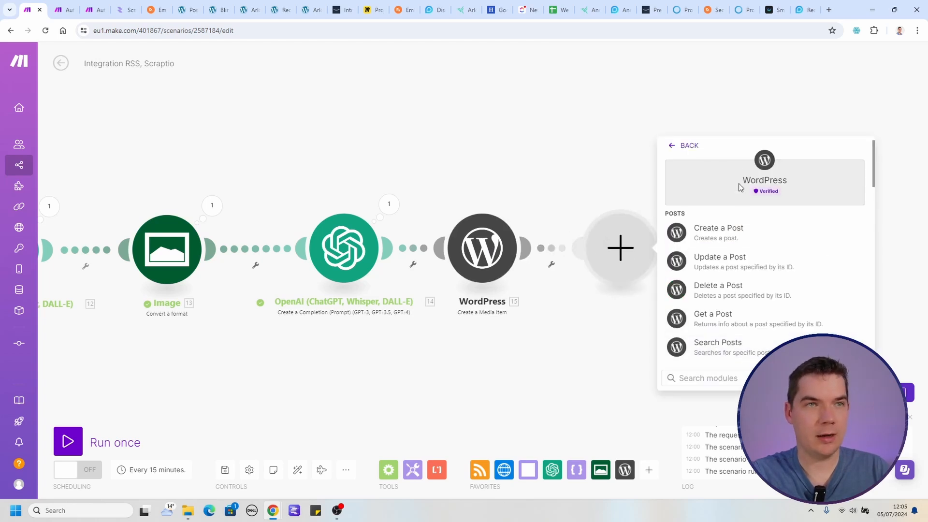
pyautogui.click(713, 232)
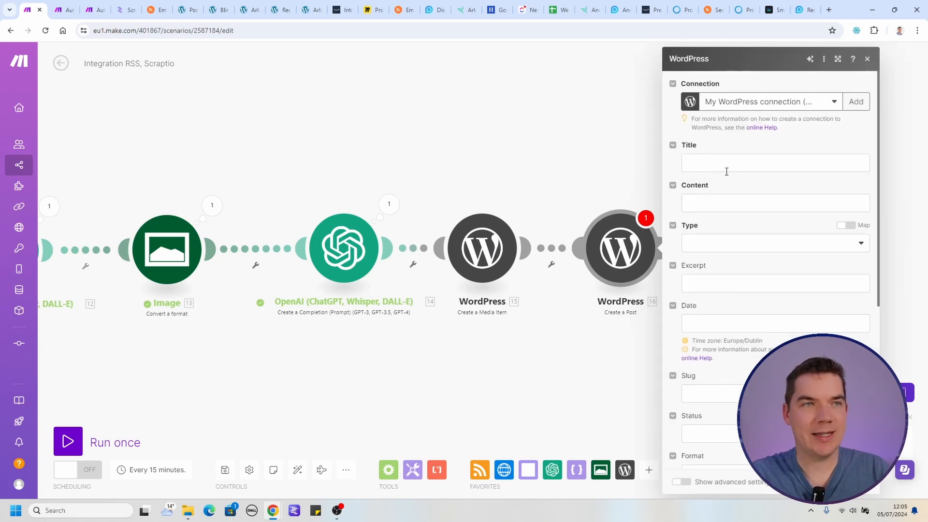
pyautogui.click(766, 243)
pyautogui.click(719, 259)
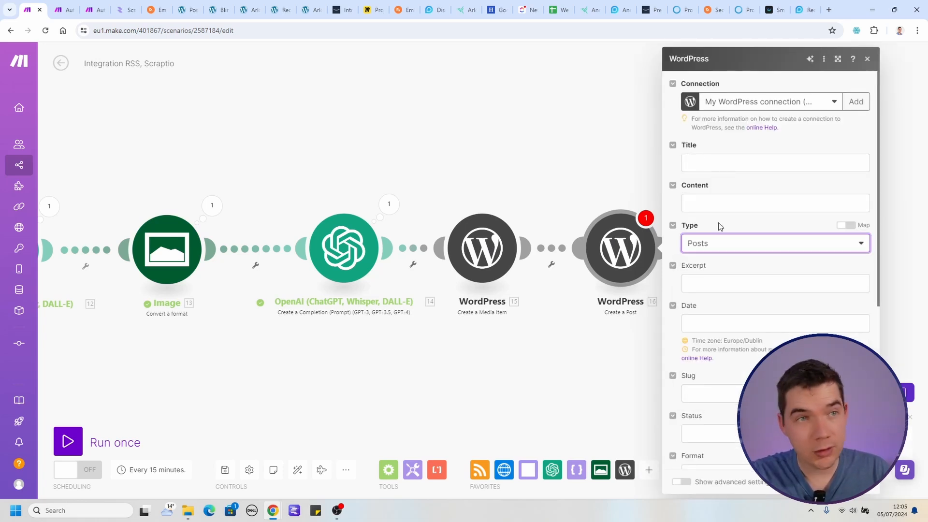
# Map the post's title to newTitle from Parse JSON and its content to the Result of OpenAI module 14.
pyautogui.click(700, 164)
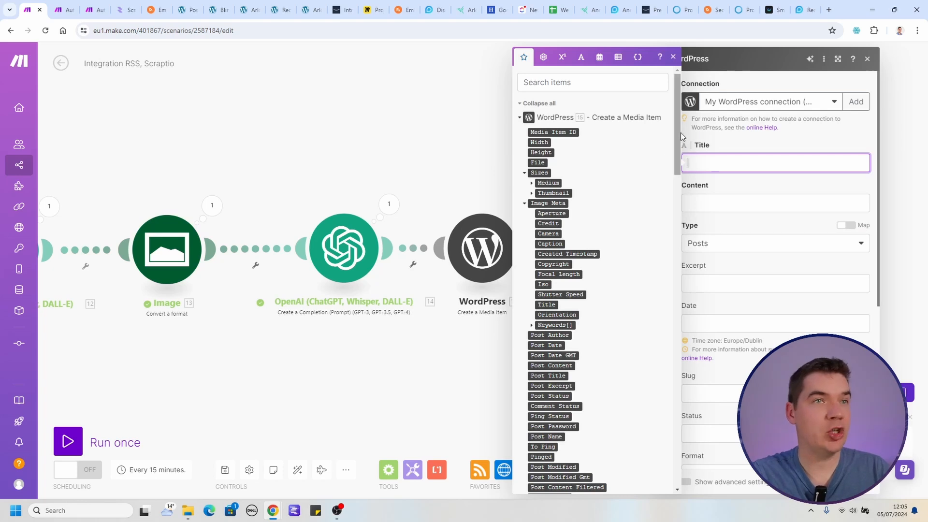
pyautogui.click(527, 105)
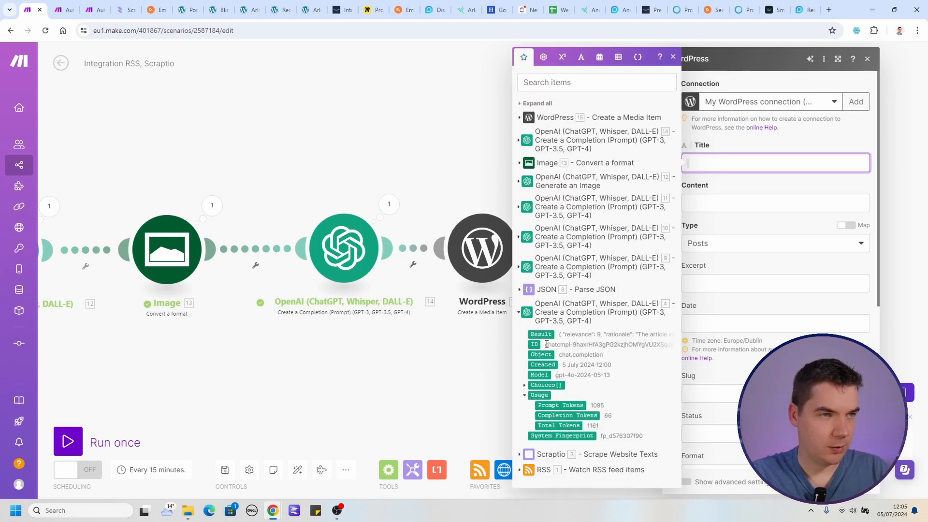
pyautogui.click(546, 321)
pyautogui.click(547, 290)
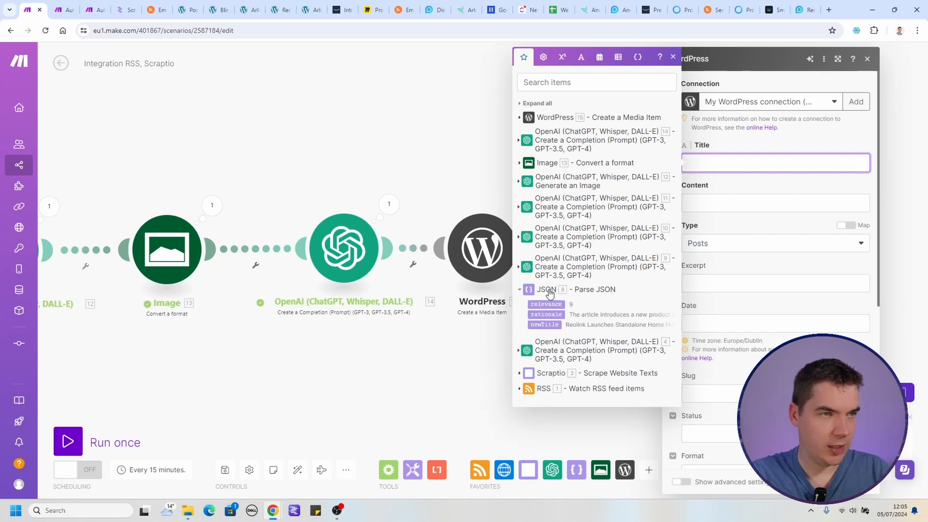
pyautogui.click(545, 324)
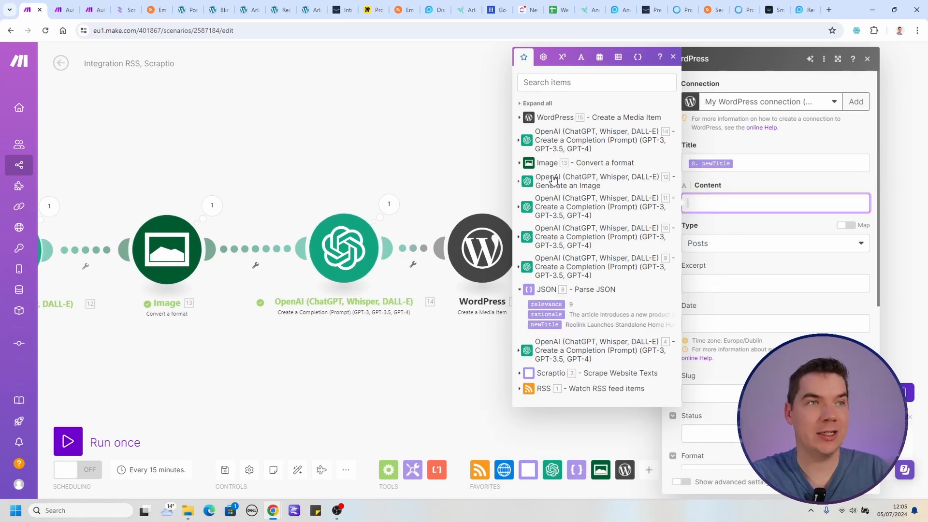
pyautogui.click(549, 143)
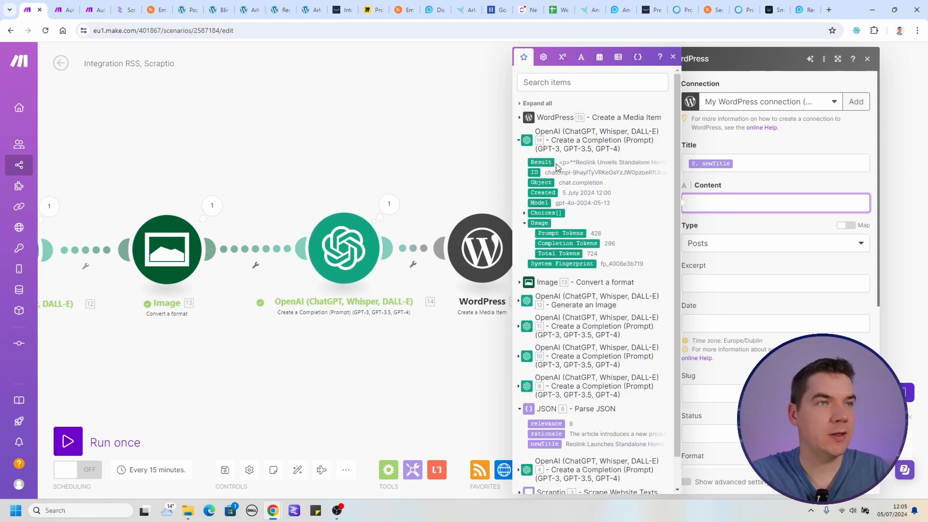
# Assign the post to the Security Cameras category and map its featured media ID to the created media item's Media Item ID.
pyautogui.scroll(-5, 724, 348)
pyautogui.click(720, 349)
pyautogui.scroll(-1, 730, 353)
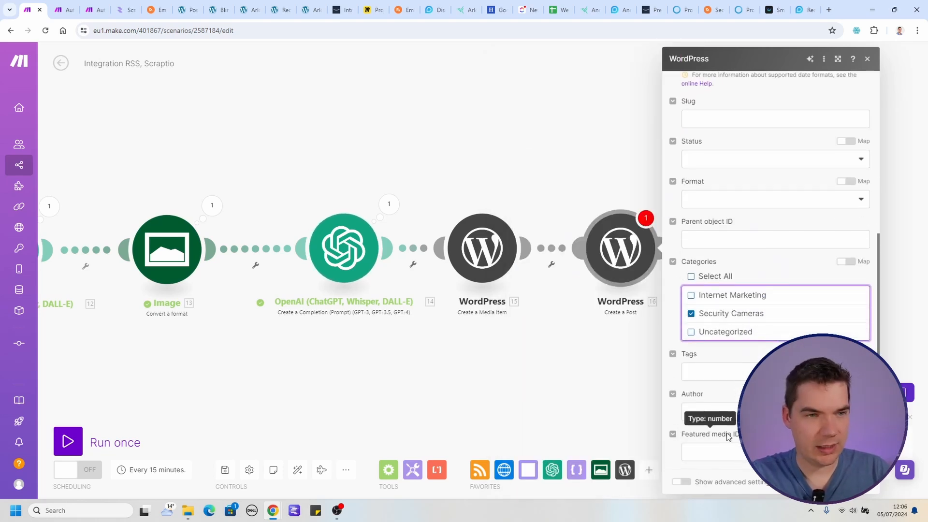
pyautogui.click(708, 451)
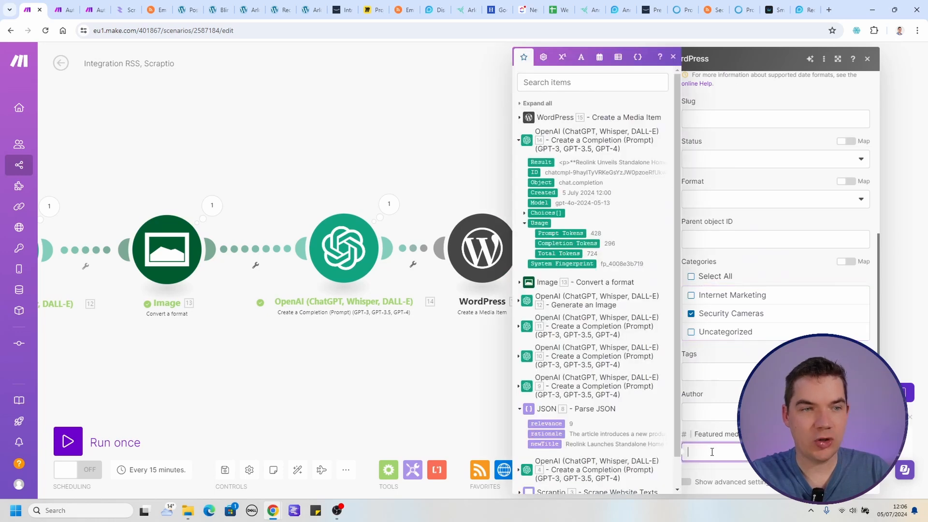
pyautogui.click(519, 118)
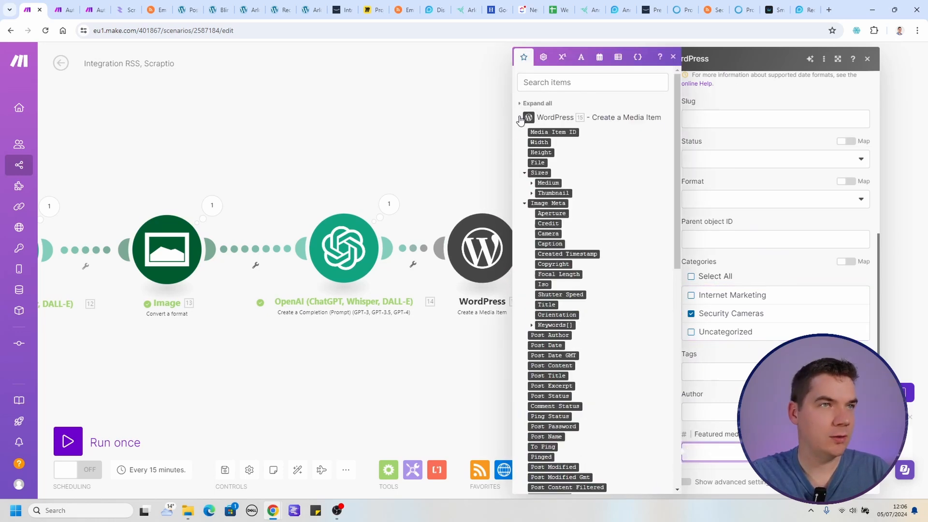
pyautogui.click(551, 131)
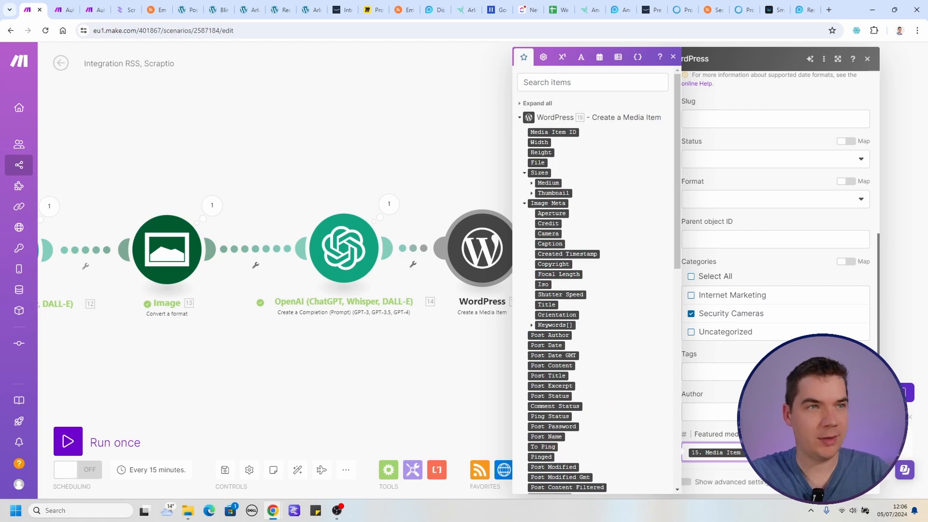
pyautogui.click(768, 394)
# Set the post's status to Draft and save the Create a Post module's settings.
pyautogui.scroll(3, 727, 366)
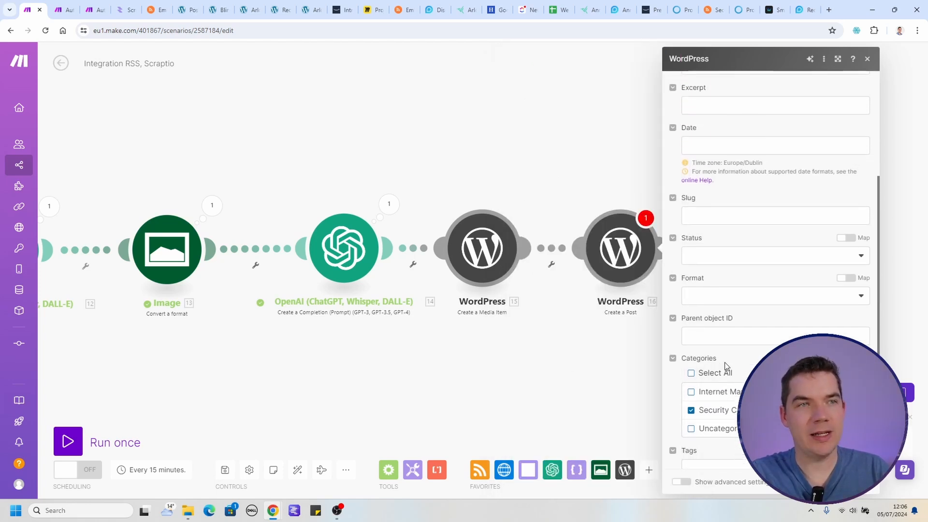
pyautogui.click(724, 304)
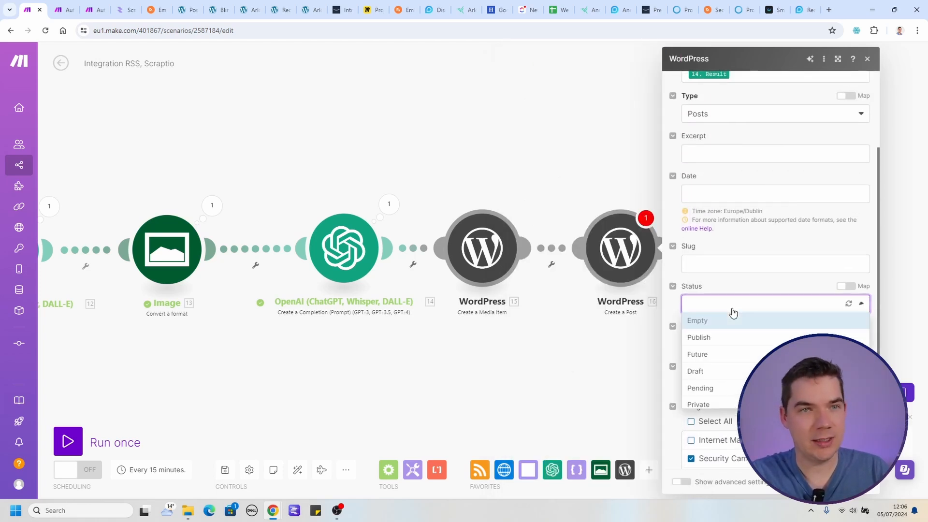
pyautogui.click(702, 372)
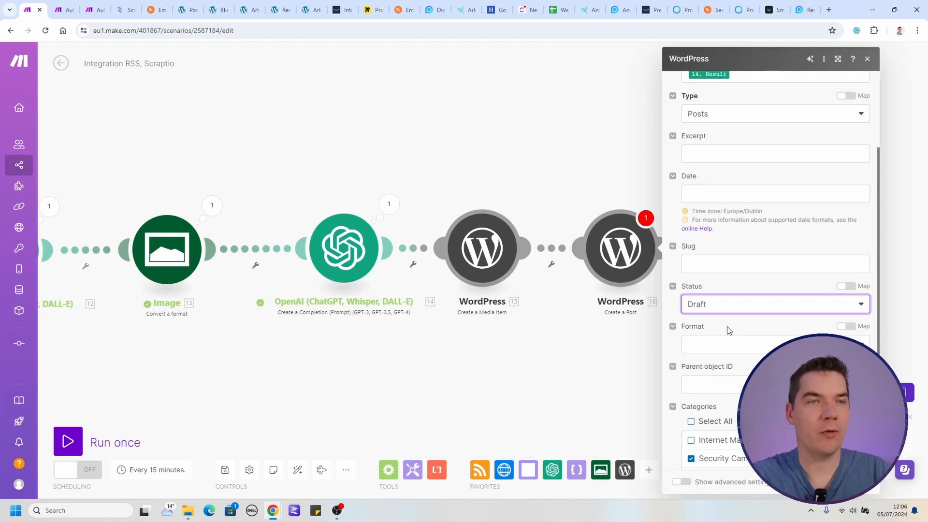
pyautogui.scroll(1, 727, 328)
pyautogui.scroll(-4, 726, 327)
pyautogui.click(860, 482)
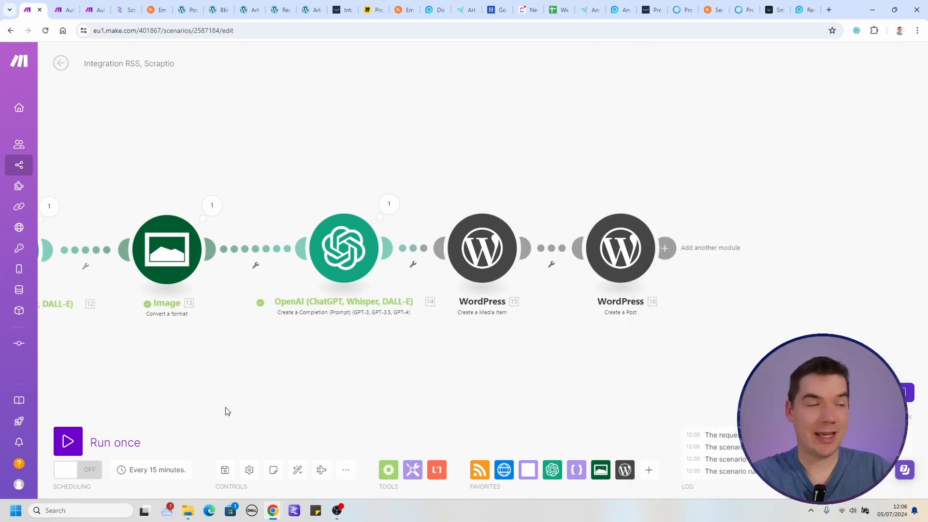
# Run the scenario once with the RSS feed starting from the "Reolink Home Hub: All-in-One Security Center for Battery Cams" item.
pyautogui.click(68, 441)
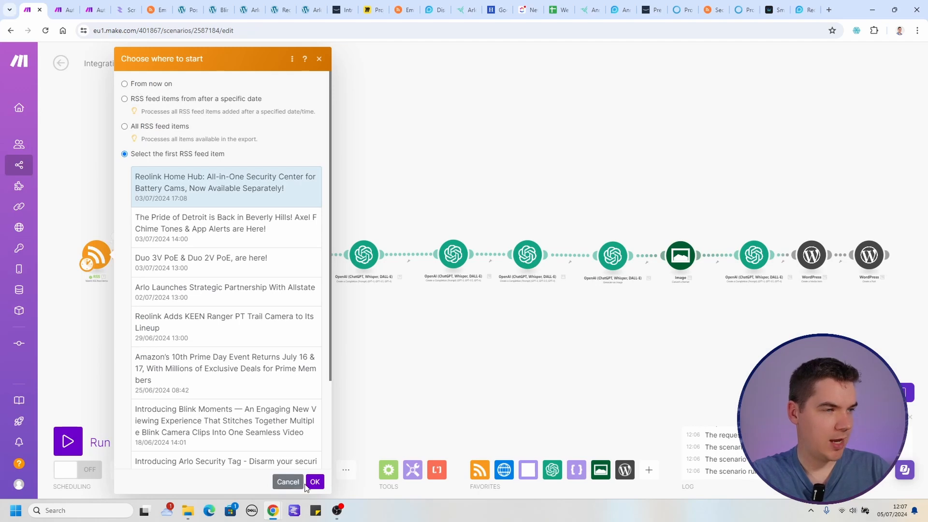
pyautogui.click(288, 481)
pyautogui.click(67, 441)
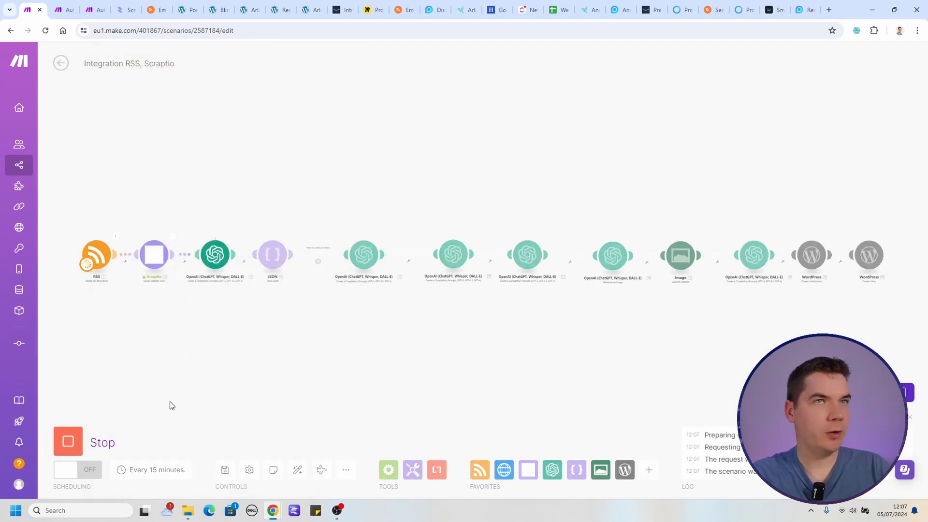
# Switch to the WordPress posts list, refresh it and preview the new Reolink Home Hub draft with its featured image.
pyautogui.click(188, 6)
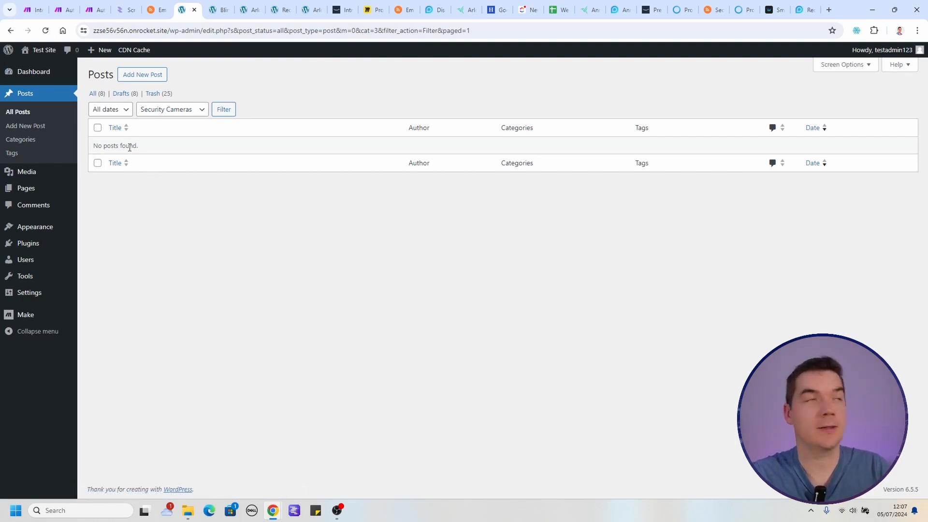
pyautogui.hotkey('ctrl', '1')
pyautogui.hotkey('ctrl', '6')
pyautogui.press('F5')
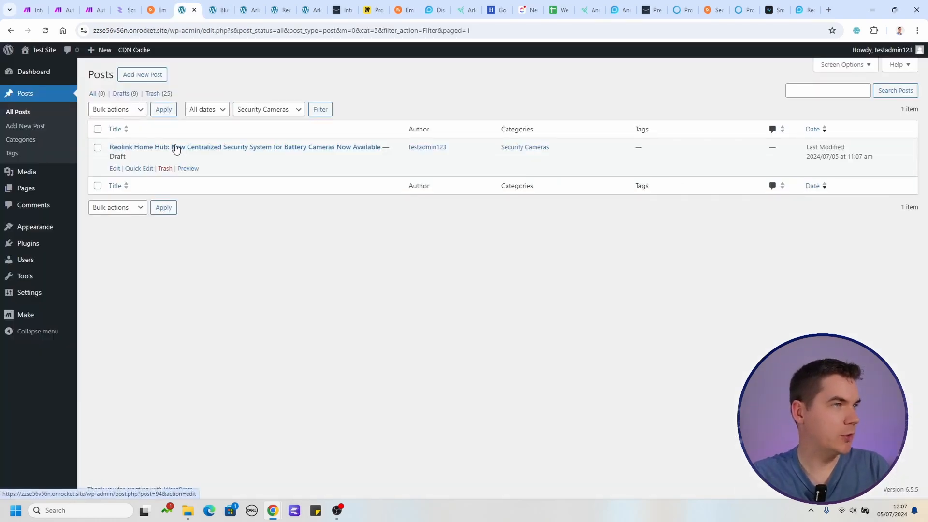
pyautogui.click(188, 169)
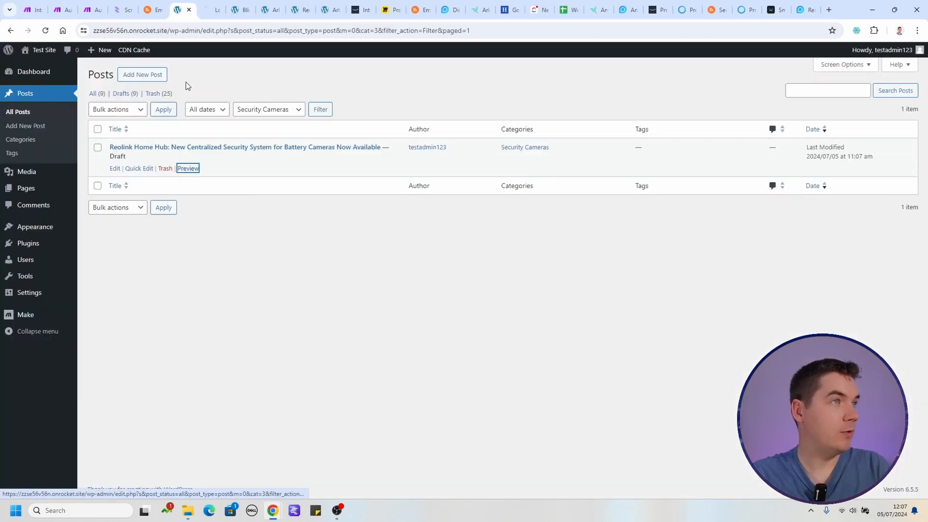
pyautogui.scroll(2, 384, 235)
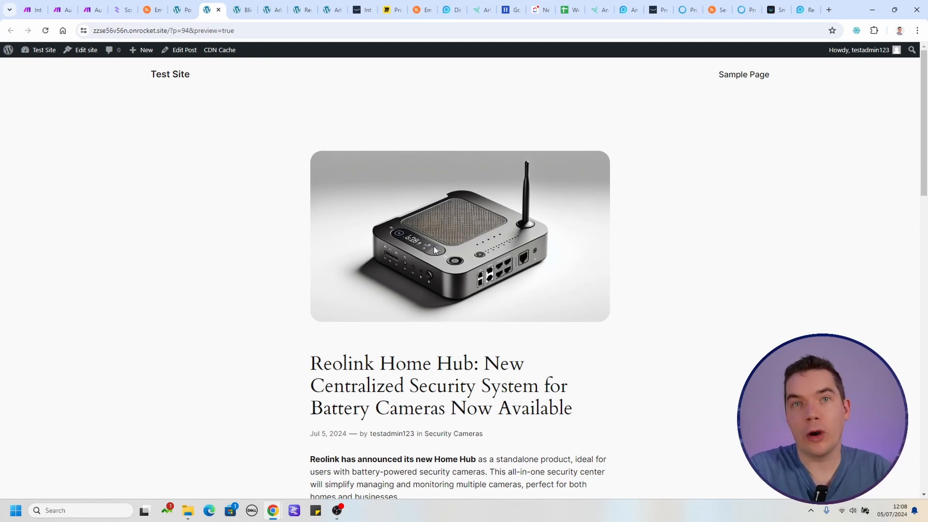
# Read through the Reolink Home Hub draft preview and open its "Read more here" link to check the source article.
pyautogui.scroll(-5, 433, 245)
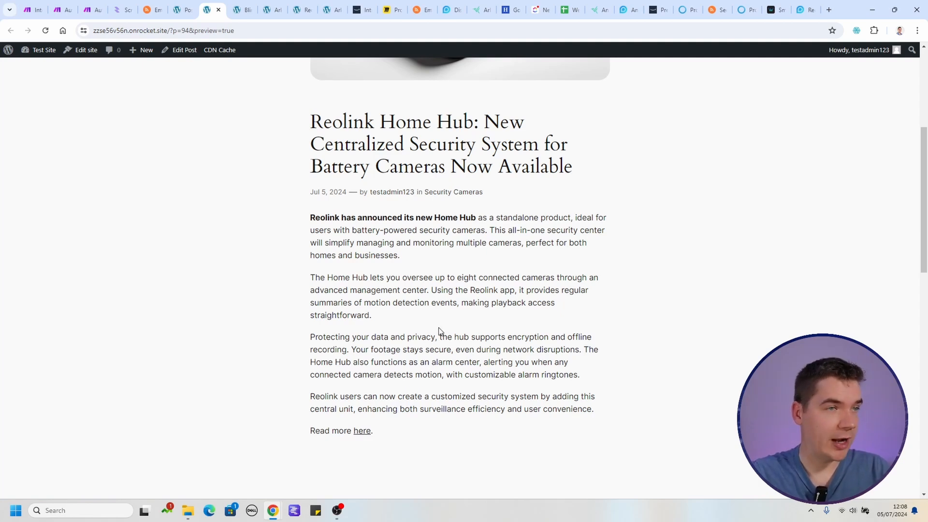
pyautogui.middleClick(361, 435)
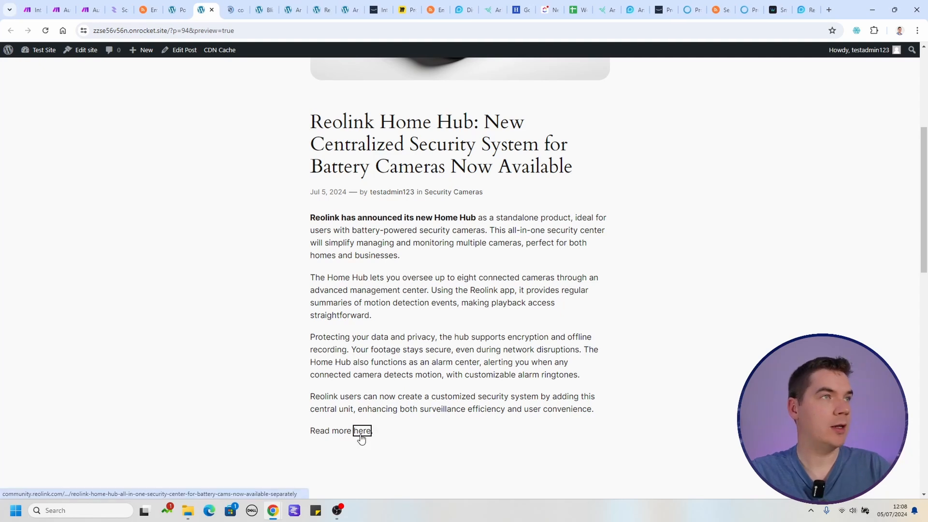
pyautogui.click(232, 10)
pyautogui.scroll(-1, 321, 276)
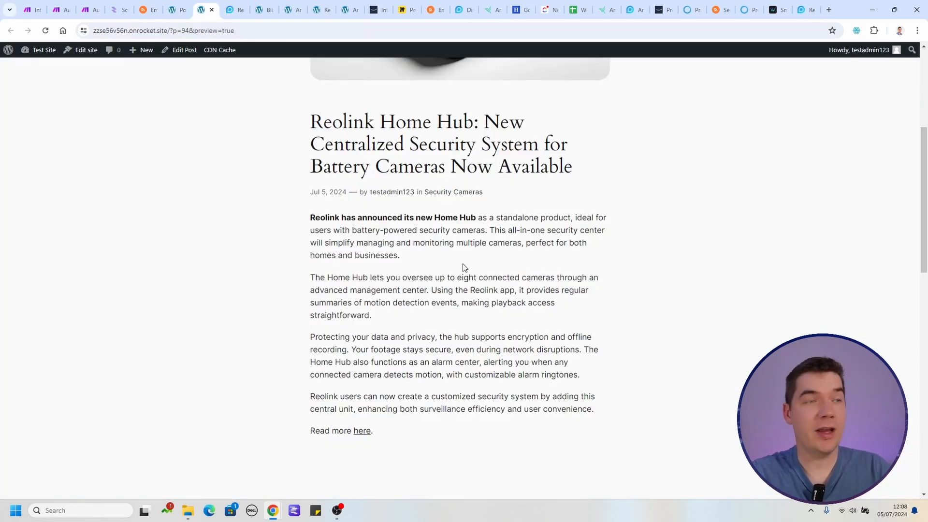
# Review the Reolink Home Hub draft's featured image, title and rewritten body text in the post preview.
pyautogui.scroll(1, 464, 267)
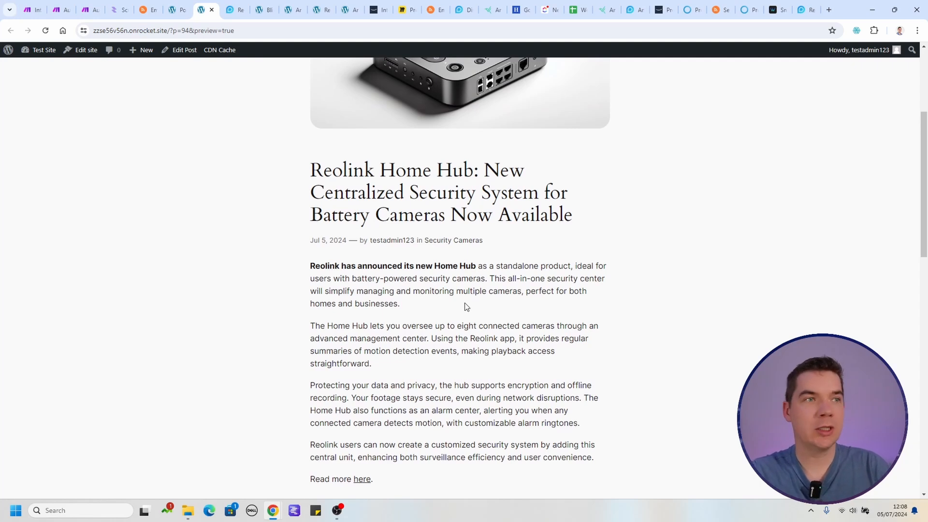
pyautogui.scroll(3, 466, 307)
pyautogui.scroll(-4, 471, 306)
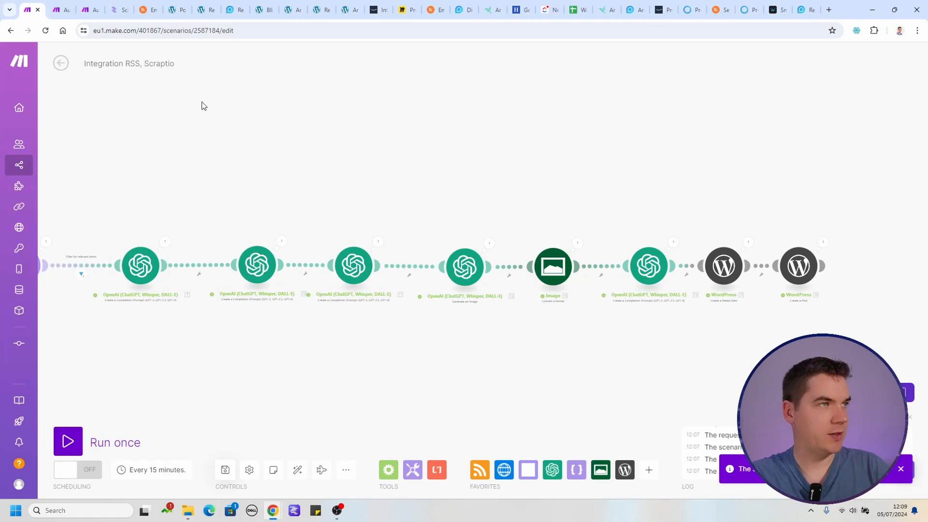
pyautogui.scroll(2, 485, 130)
pyautogui.scroll(-1, 360, 177)
pyautogui.scroll(1, 412, 186)
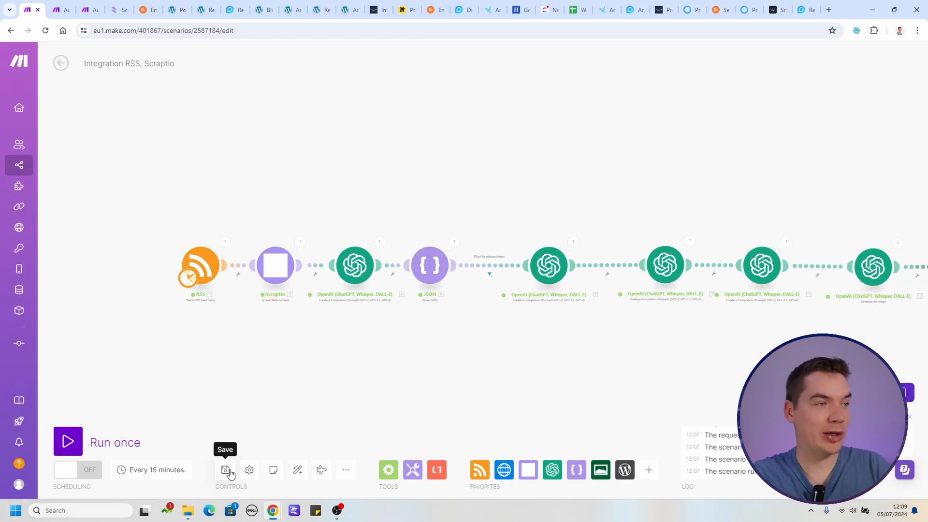
# Return to the Make scenario, run it once and inspect the RSS module's output and its options for where to start.
pyautogui.scroll(2, 208, 366)
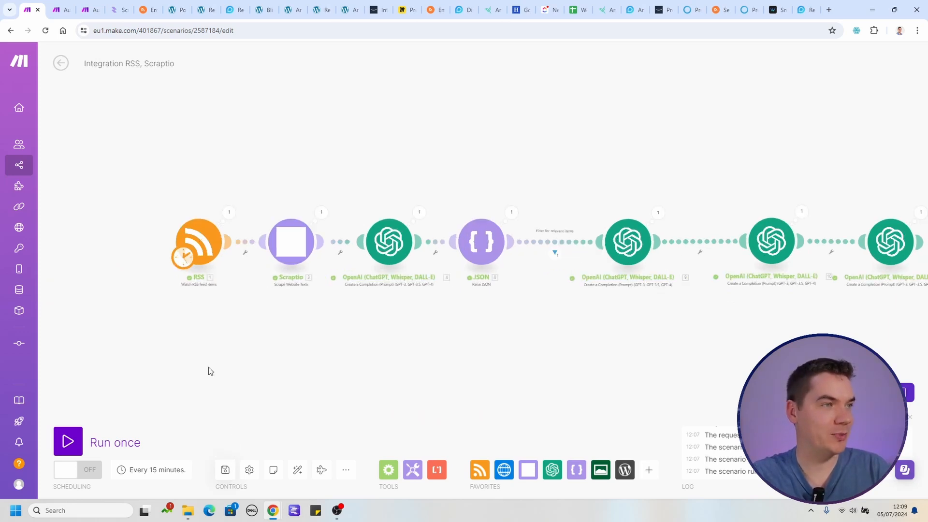
pyautogui.scroll(-2, 207, 366)
pyautogui.click(70, 439)
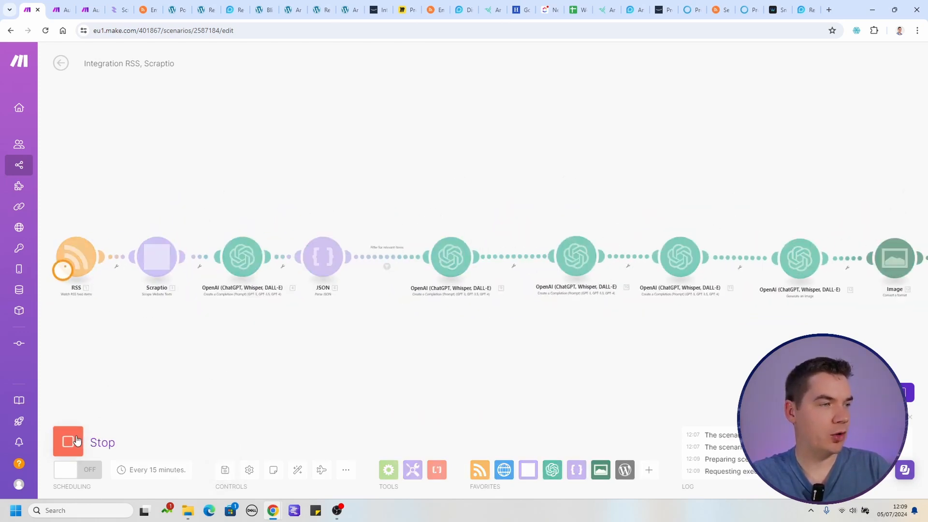
pyautogui.click(117, 237)
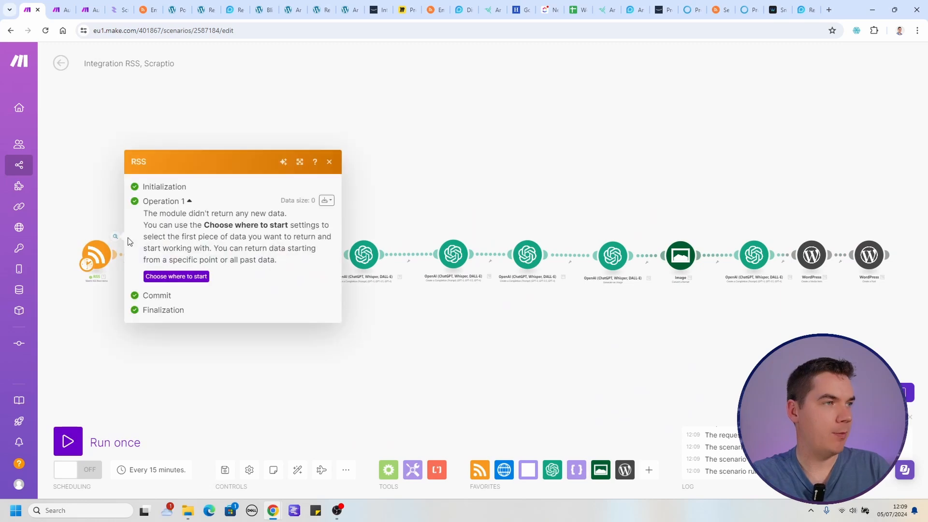
pyautogui.click(181, 280)
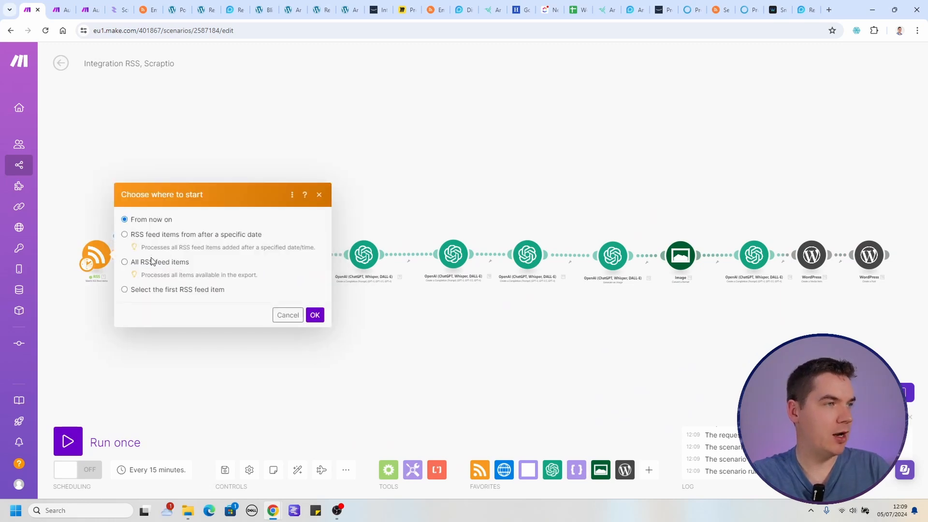
pyautogui.click(319, 194)
# Open the feed URL from the RSS module's settings in a new browser tab and examine the feed's items.
pyautogui.click(95, 253)
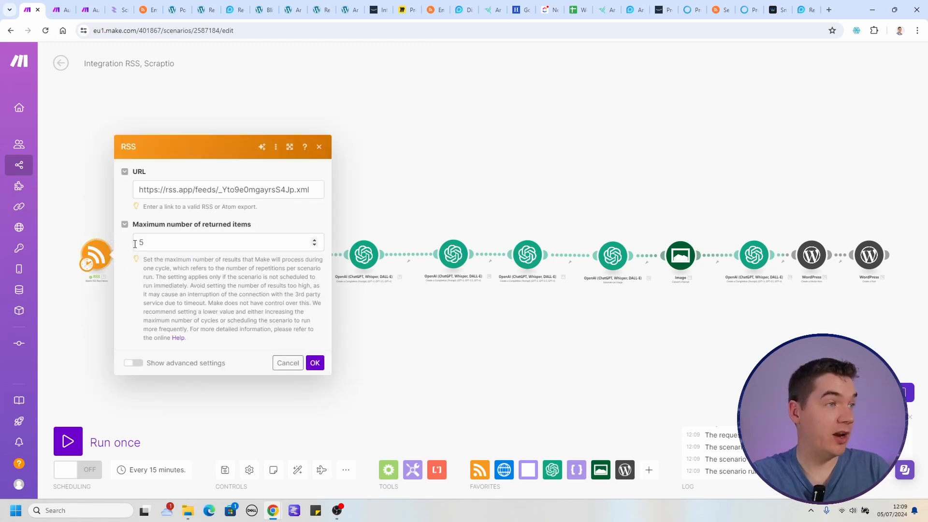
pyautogui.tripleClick(233, 189)
pyautogui.hotkey('ctrl', 'c')
pyautogui.hotkey('ctrl', 't')
pyautogui.hotkey('ctrl', 'v')
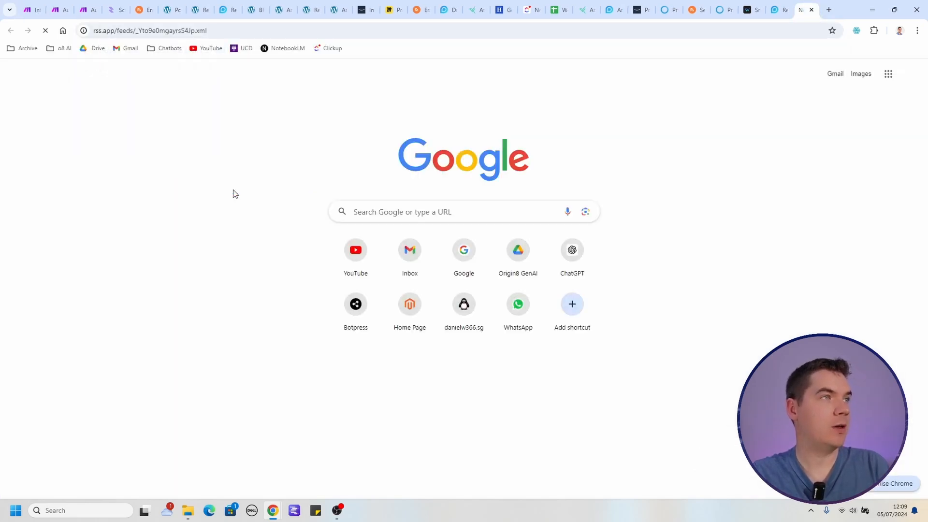
pyautogui.press('Return')
pyautogui.scroll(-15, 242, 232)
pyautogui.scroll(13, 246, 261)
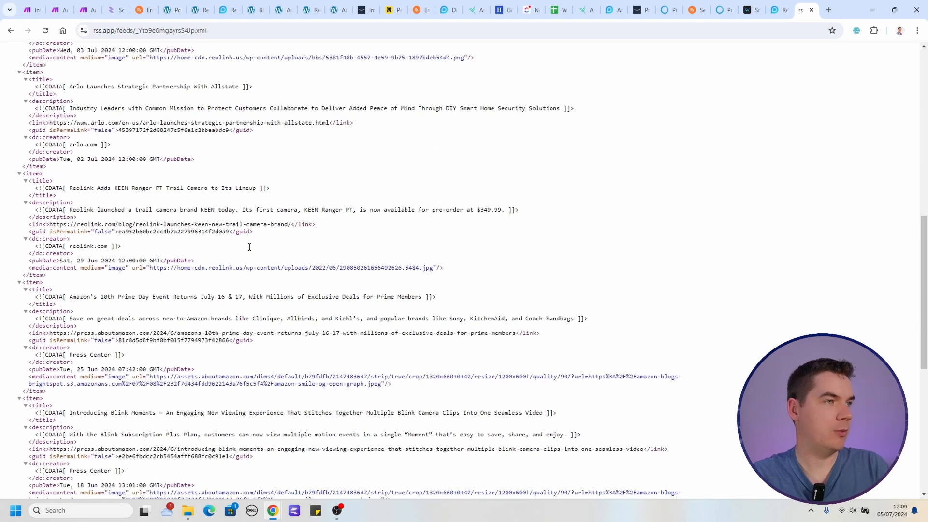
pyautogui.scroll(1, 245, 292)
pyautogui.hotkey('ctrl', 'w')
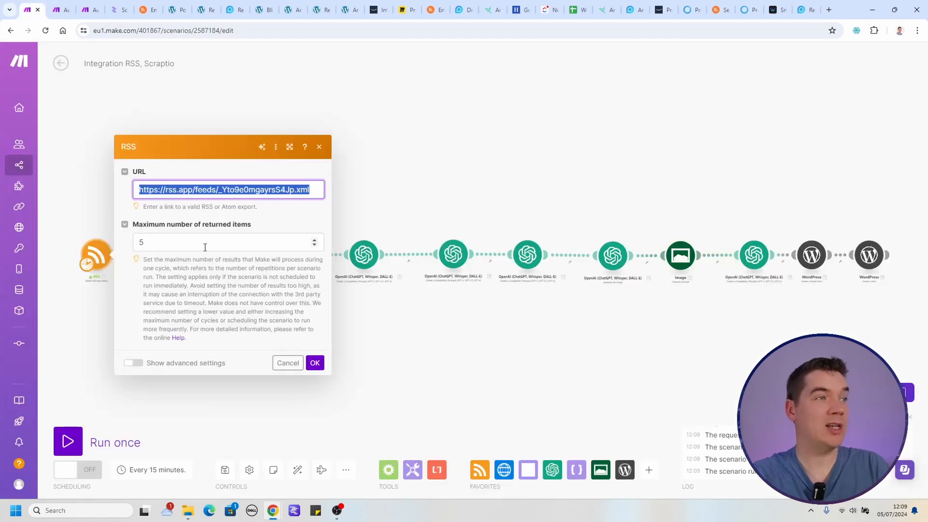
# Confirm the RSS module's maximum of 5 returned items and set it to start from all RSS feed items.
pyautogui.click(204, 247)
pyautogui.click(314, 363)
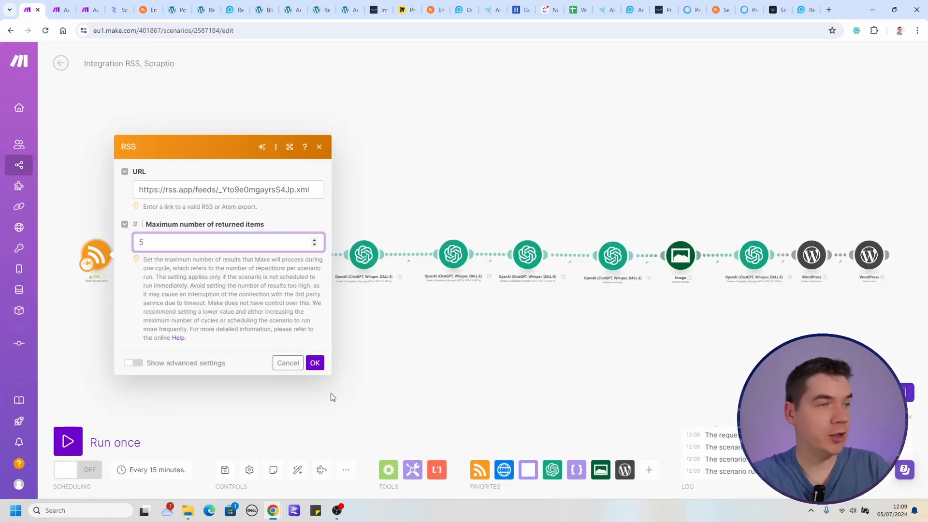
pyautogui.click(115, 237)
pyautogui.click(167, 269)
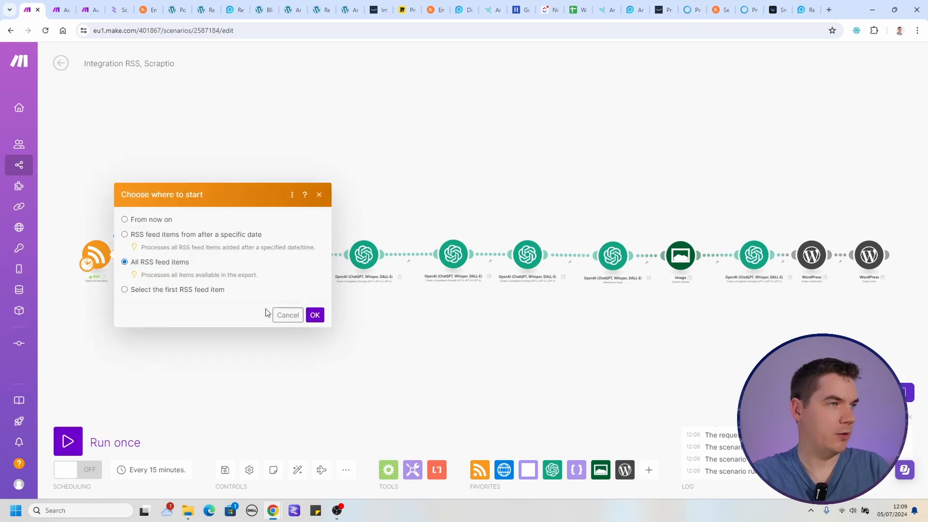
pyautogui.click(314, 315)
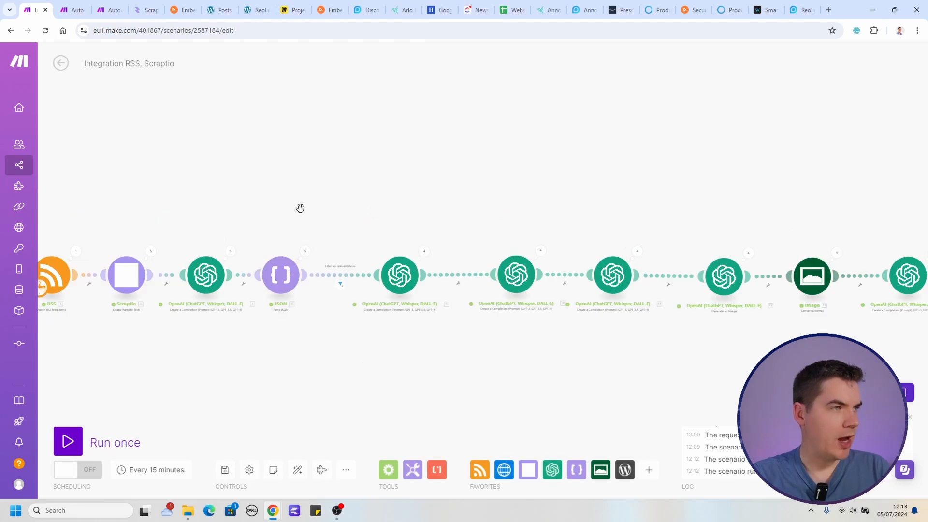
# Inspect the "Filter for relevant items" results per bundle and expand Bundle 5 to examine why it was filtered.
pyautogui.moveTo(284, 209); pyautogui.dragTo(437, 193)
pyautogui.scroll(2, 436, 196)
pyautogui.moveTo(368, 219); pyautogui.dragTo(586, 154)
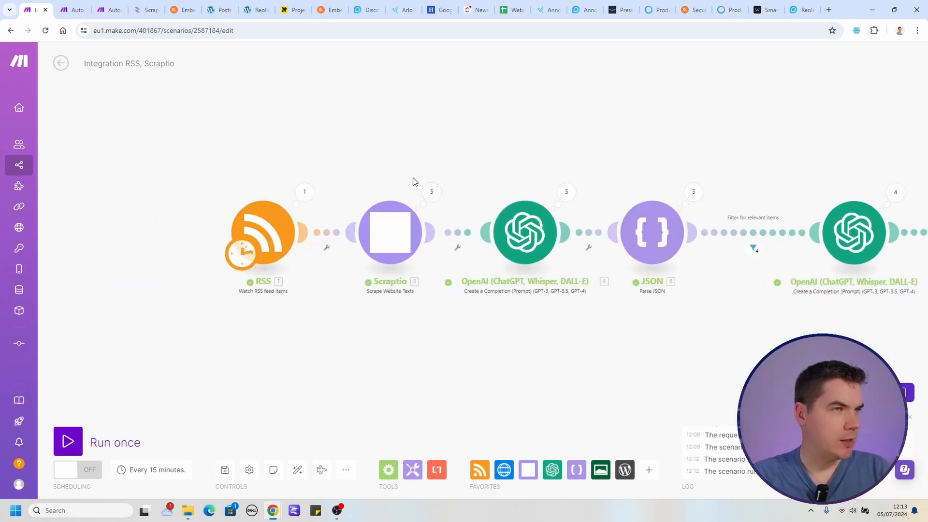
pyautogui.scroll(1, 441, 184)
pyautogui.moveTo(867, 137); pyautogui.dragTo(551, 160)
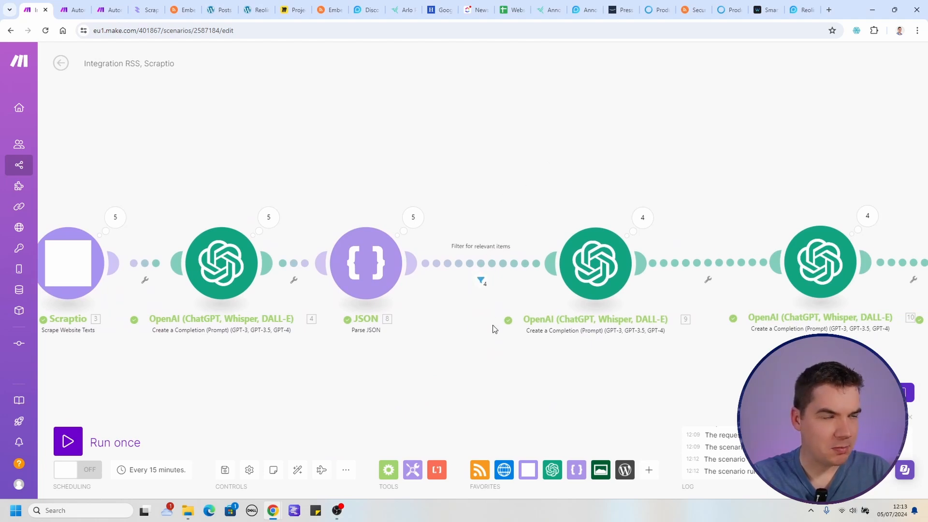
pyautogui.scroll(1, 493, 329)
pyautogui.scroll(1, 493, 328)
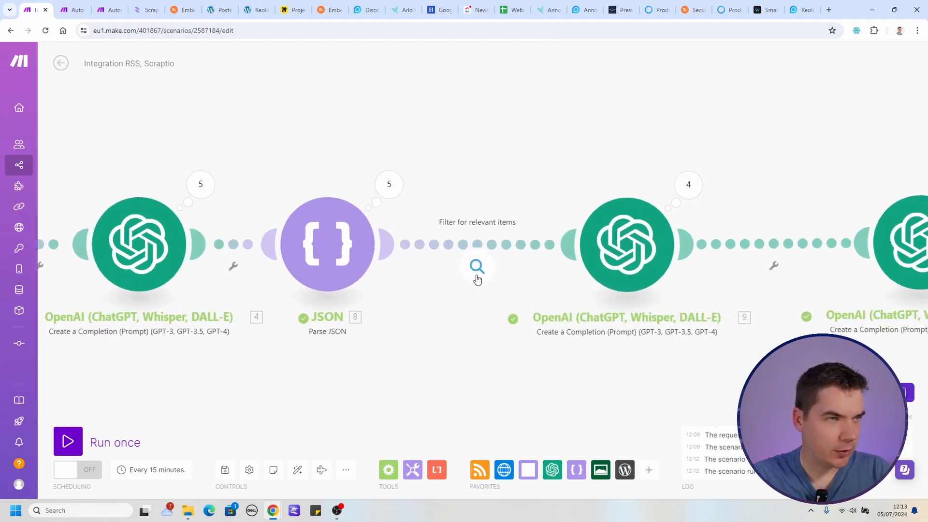
pyautogui.click(477, 265)
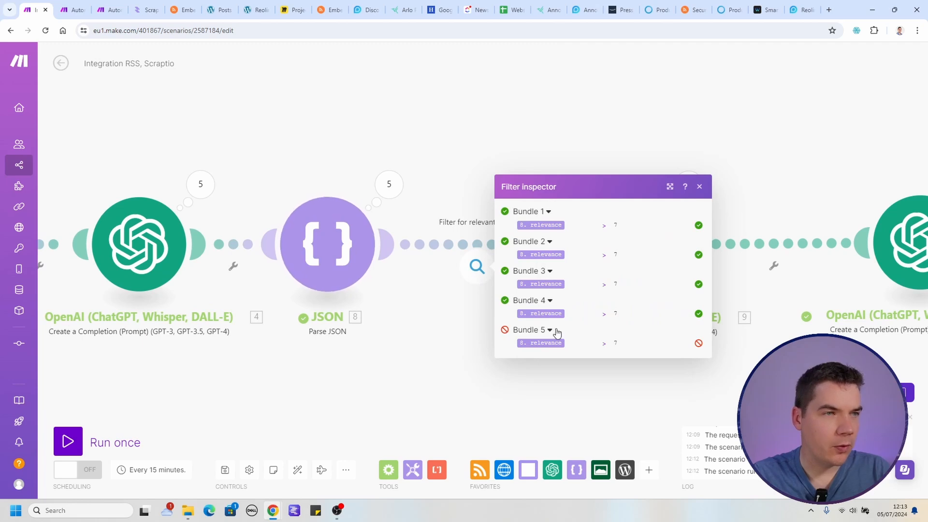
pyautogui.click(550, 333)
pyautogui.click(550, 337)
pyautogui.moveTo(552, 344)
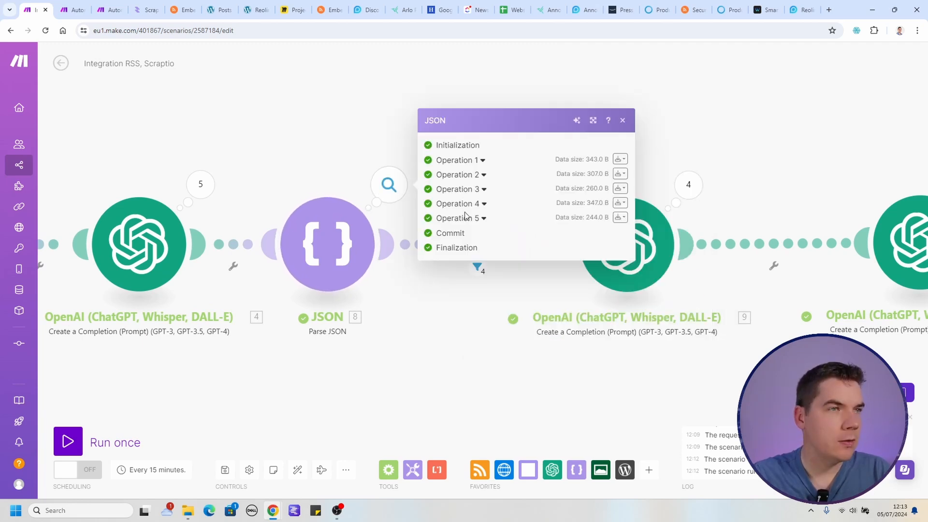
# Examine the relevance, rationale and newTitle values in the Parse JSON module's Operation 5 output.
pyautogui.click(470, 221)
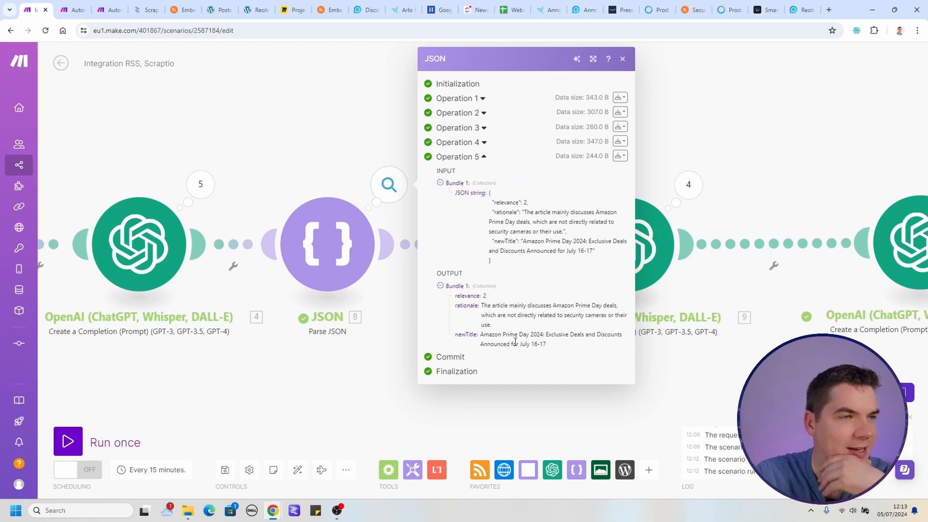
pyautogui.moveTo(494, 336); pyautogui.dragTo(526, 346)
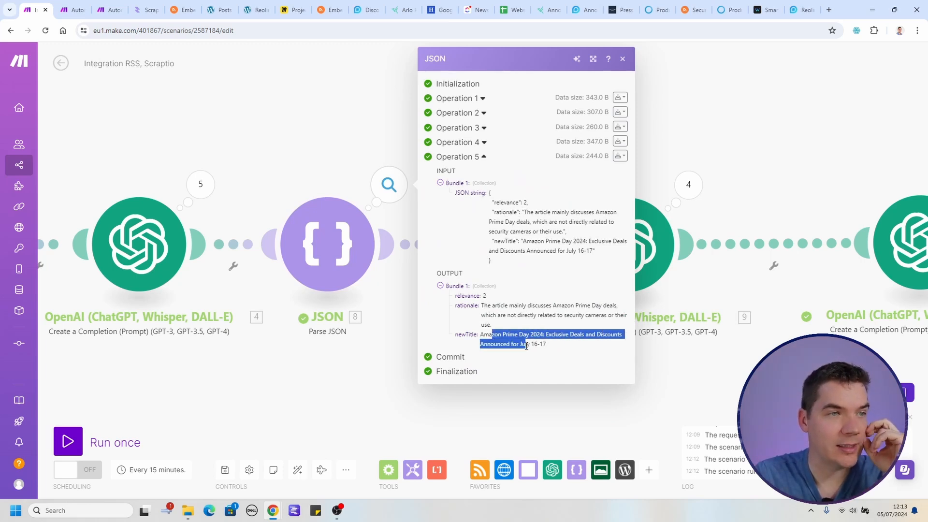
pyautogui.click(529, 342)
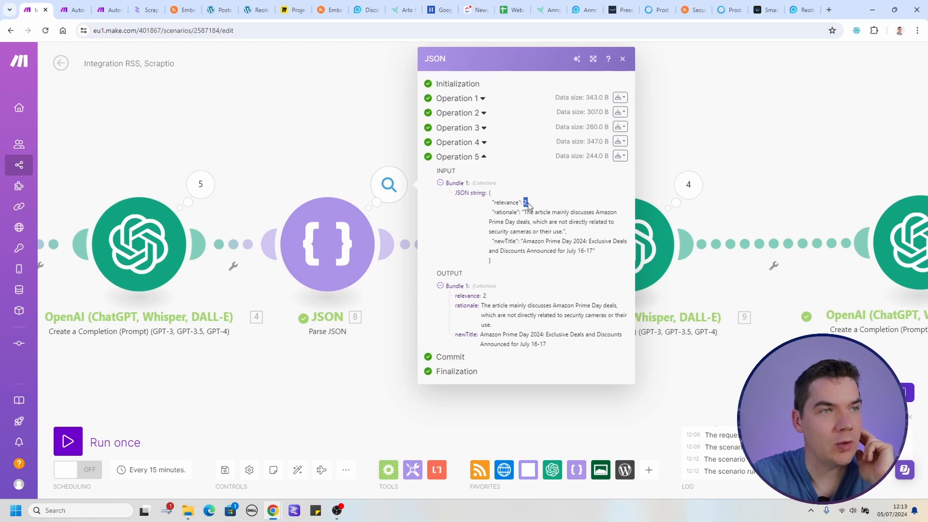
pyautogui.moveTo(541, 213); pyautogui.dragTo(567, 224)
pyautogui.click(543, 241)
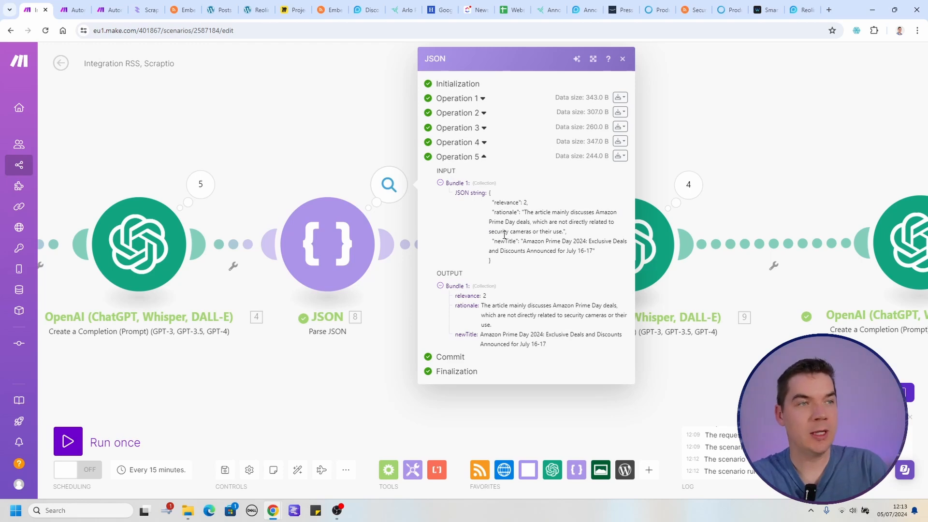
pyautogui.click(372, 136)
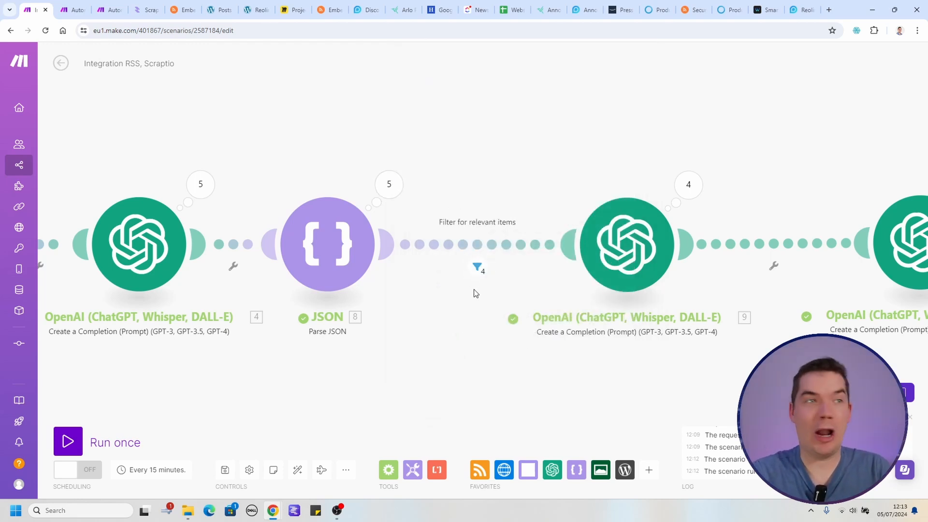
# Check the remaining modules' runs and open previews of the four newest Security Cameras drafts from the WordPress posts list in separate tabs.
pyautogui.scroll(-1, 475, 292)
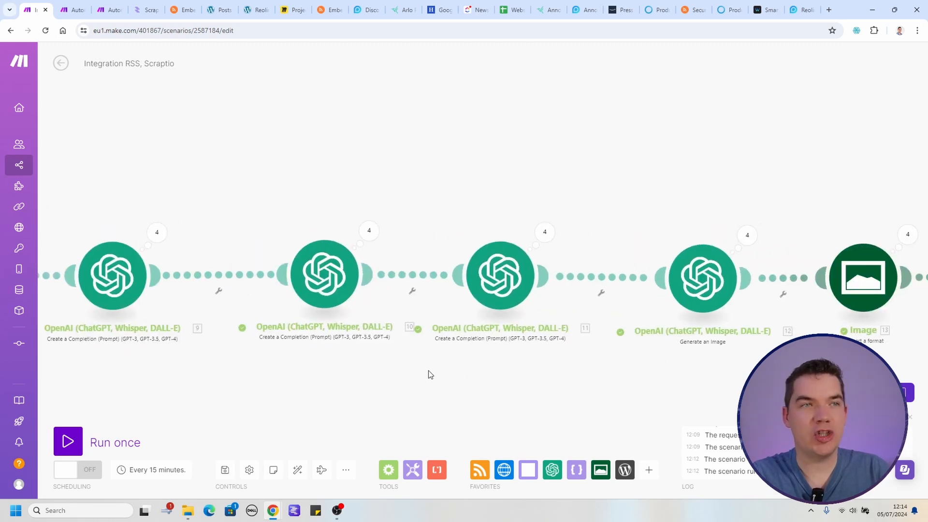
pyautogui.moveTo(652, 370); pyautogui.dragTo(430, 387)
pyautogui.moveTo(637, 407); pyautogui.dragTo(412, 418)
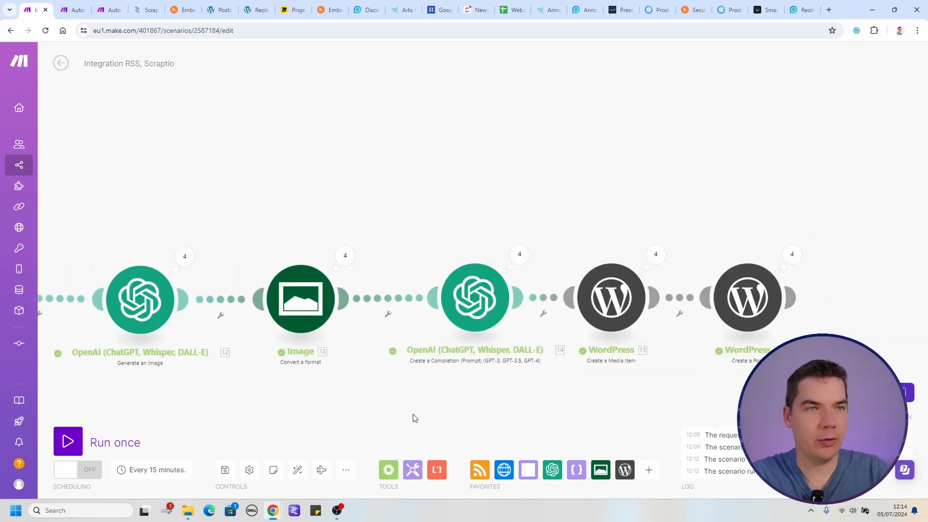
pyautogui.click(220, 9)
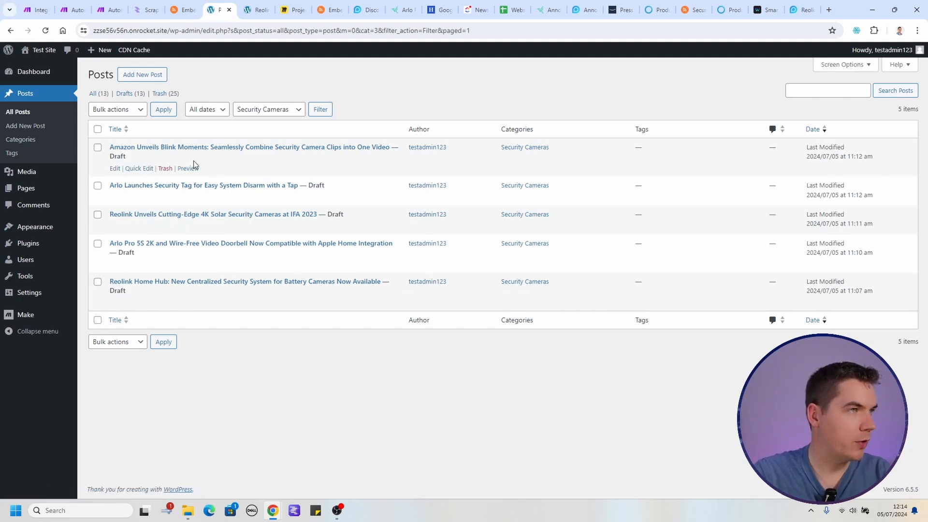
pyautogui.middleClick(188, 264)
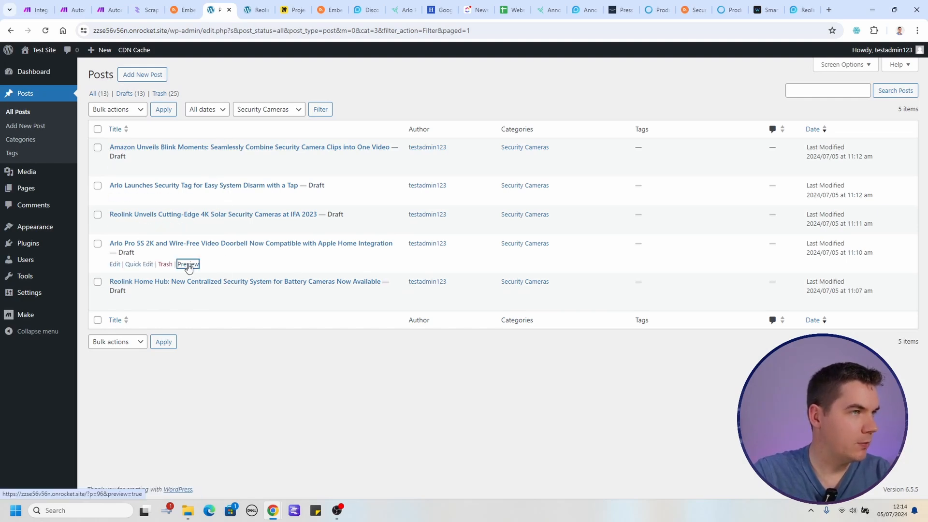
pyautogui.middleClick(188, 226)
pyautogui.middleClick(188, 196)
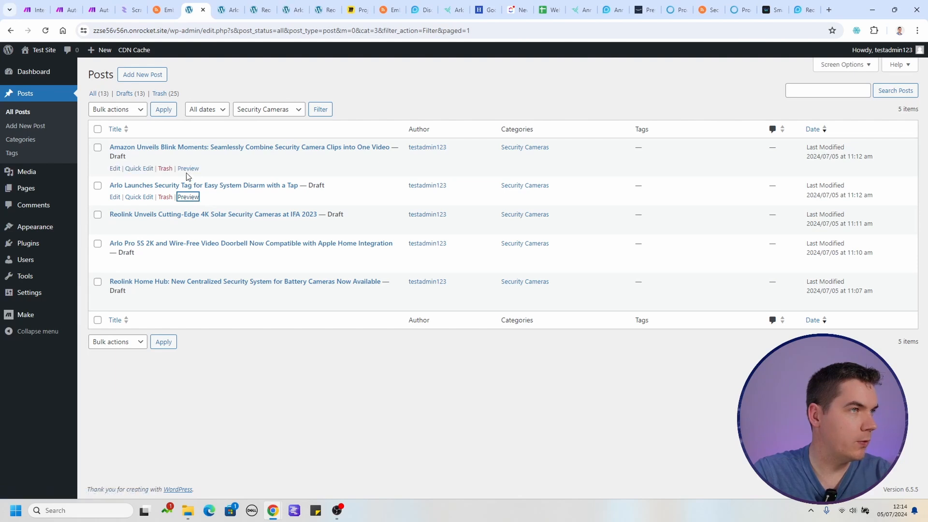
pyautogui.middleClick(187, 168)
# Review the title and body of the Arlo Pro 5S 2K and Wire-Free Video Doorbell draft in its preview.
pyautogui.hotkey('ctrl', 'Tab')
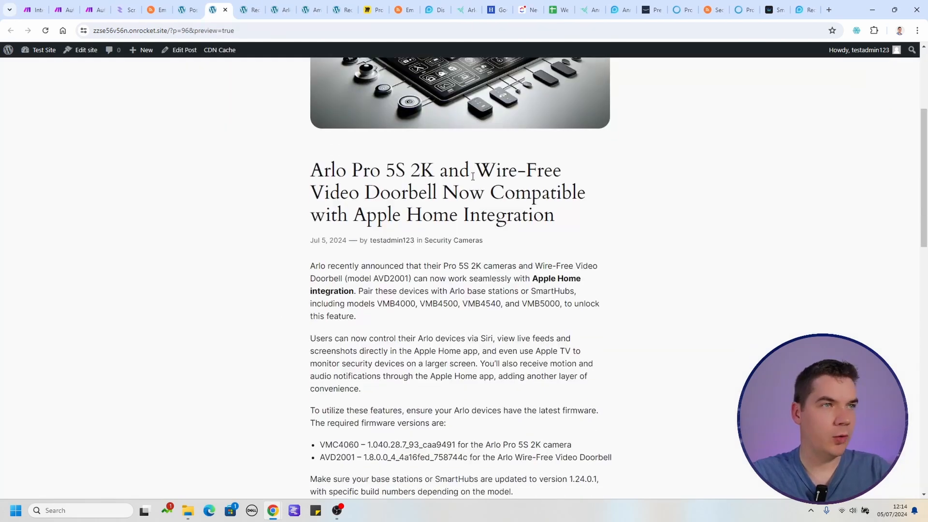
pyautogui.scroll(-1, 445, 206)
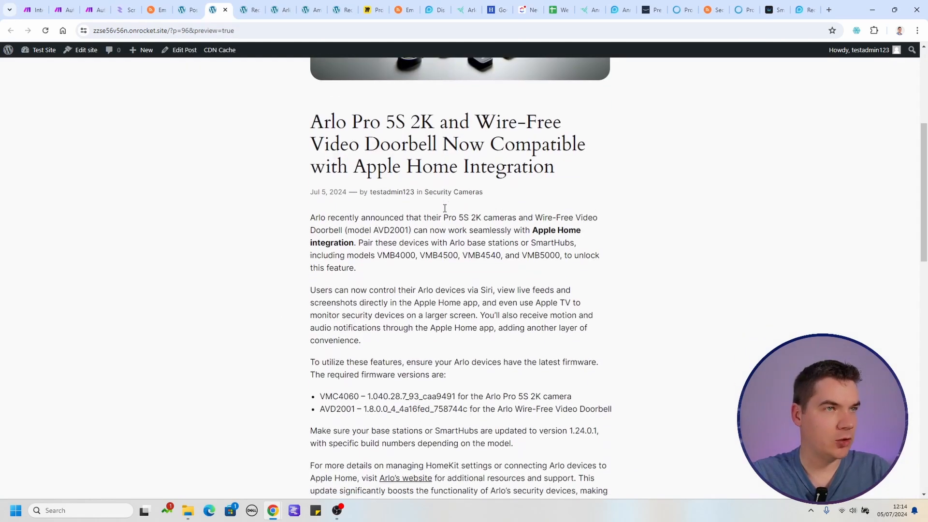
pyautogui.moveTo(473, 148); pyautogui.dragTo(409, 134)
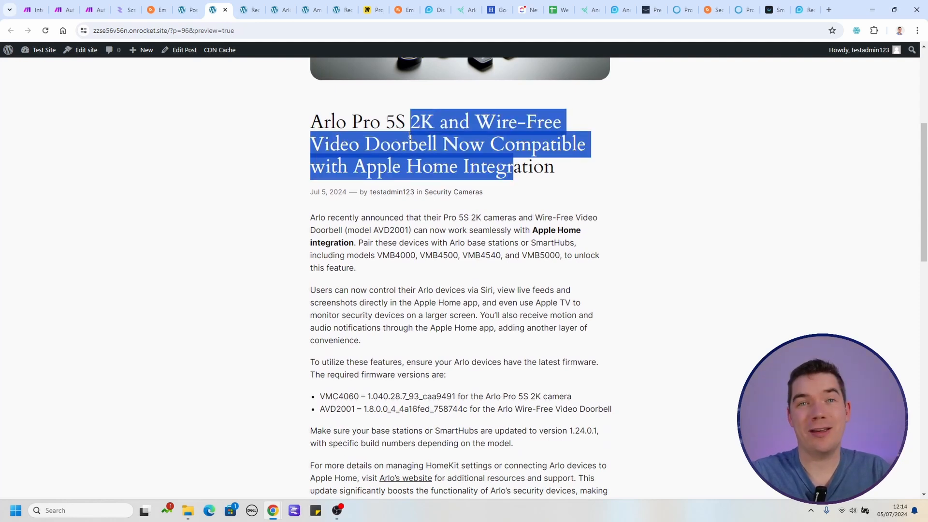
pyautogui.click(377, 134)
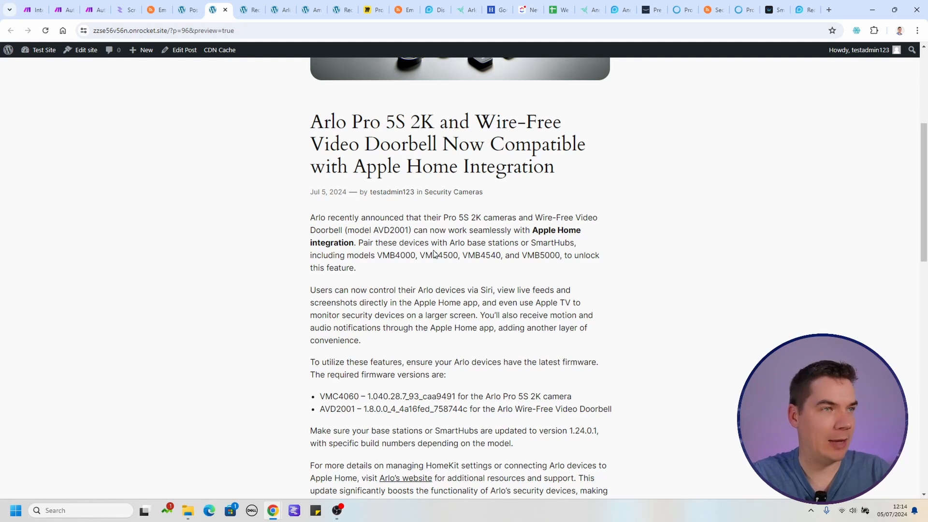
# Review the rest of the Arlo Pro 5S 2K draft and compare it with the linked Arlo community announcement.
pyautogui.scroll(-2, 434, 254)
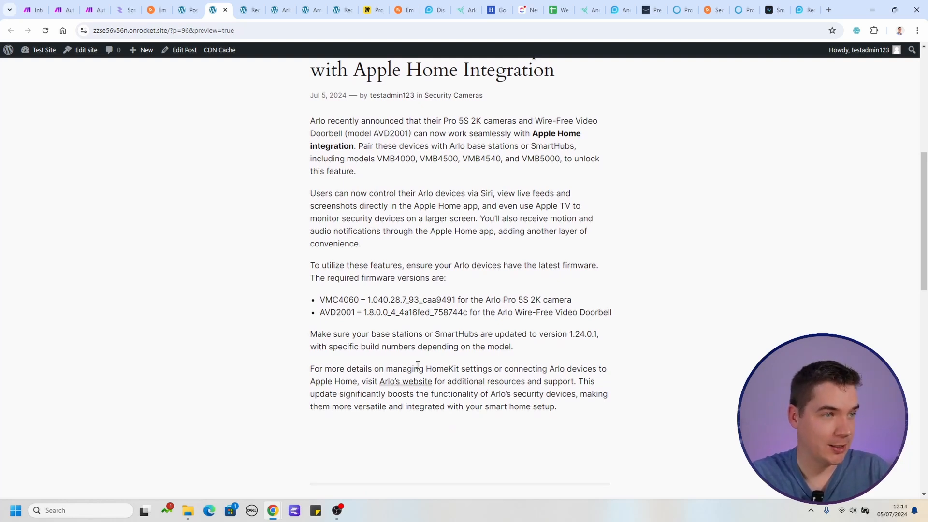
pyautogui.scroll(3, 418, 392)
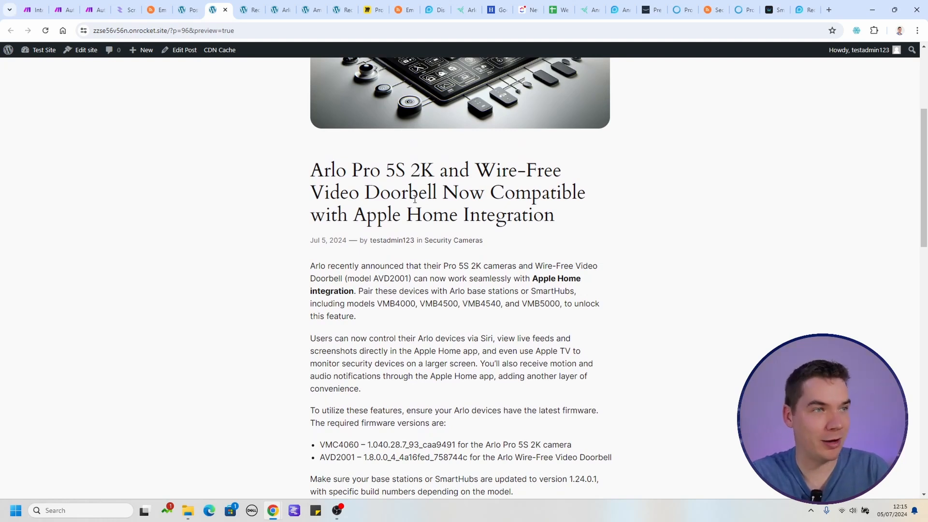
pyautogui.scroll(-3, 442, 290)
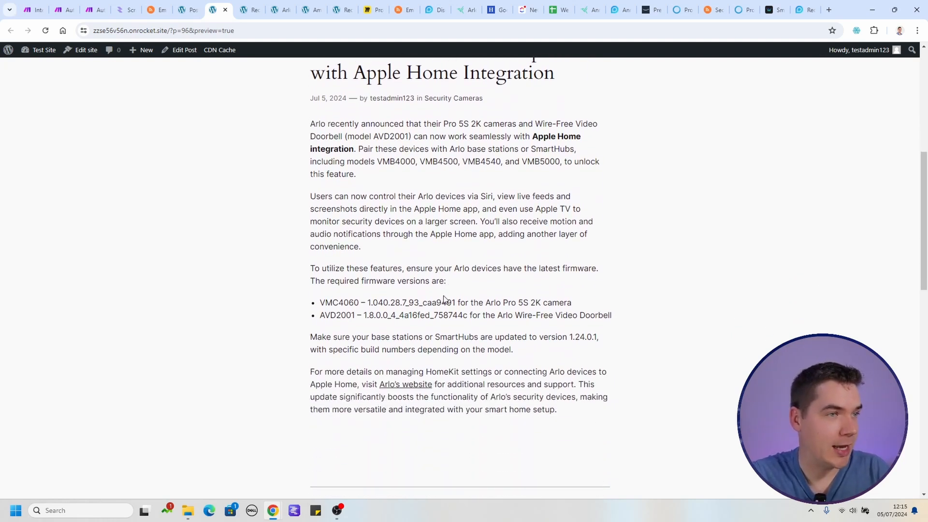
pyautogui.click(414, 381)
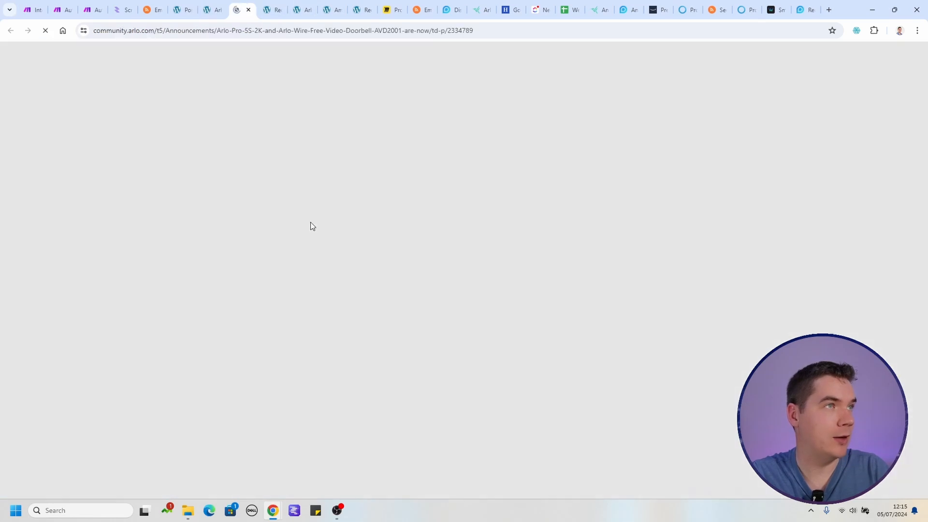
pyautogui.scroll(-5, 333, 300)
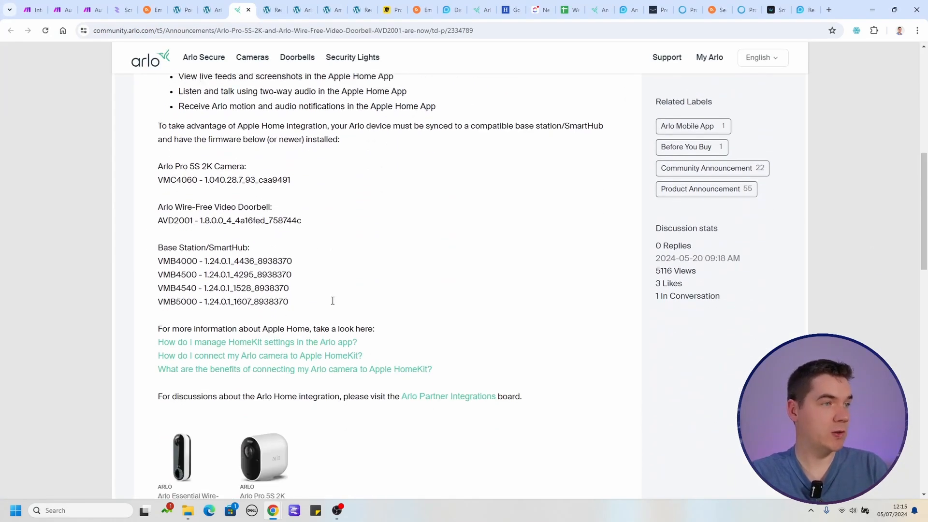
pyautogui.hotkey('ctrl', 'w')
# Review the featured image, title, opening paragraph and product list of the Reolink 4K solar cameras draft preview.
pyautogui.click(245, 5)
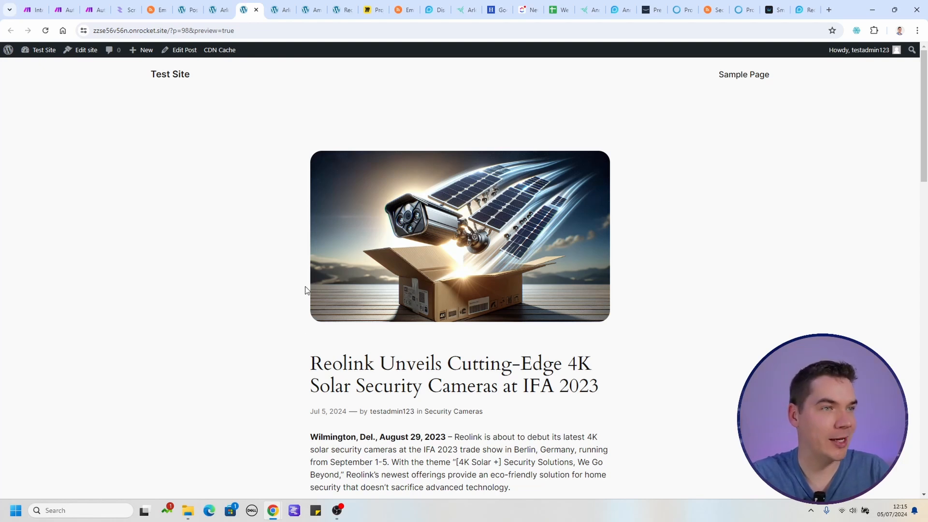
pyautogui.scroll(-4, 283, 341)
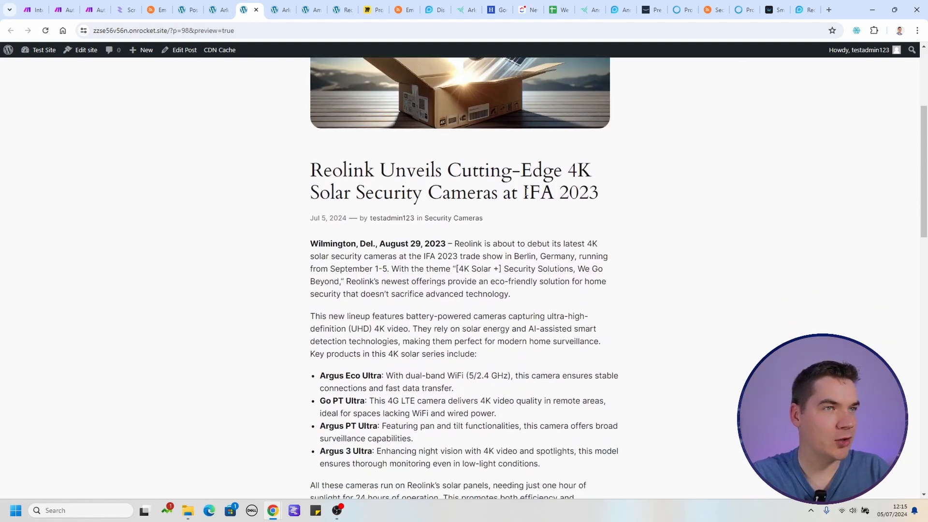
pyautogui.scroll(-1, 527, 203)
pyautogui.scroll(-1, 471, 237)
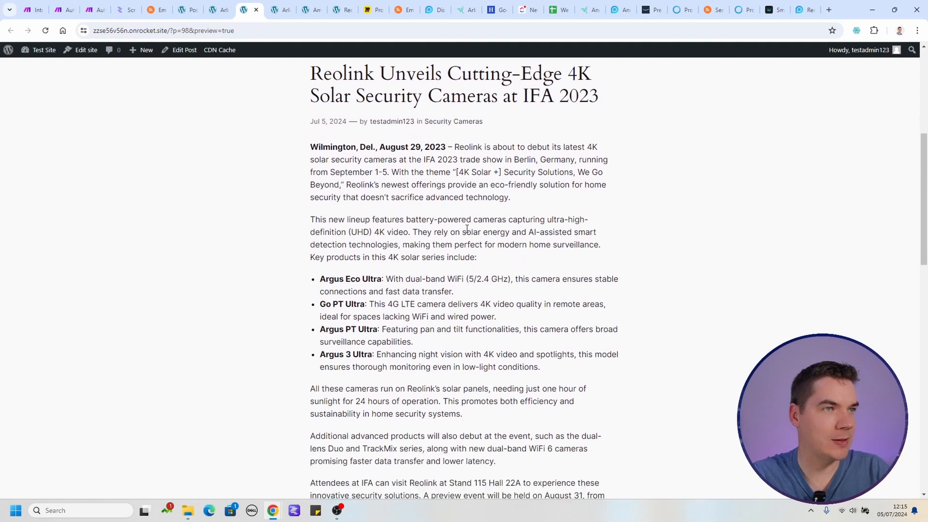
pyautogui.scroll(1, 467, 251)
pyautogui.moveTo(314, 207); pyautogui.dragTo(393, 196)
pyautogui.click(392, 196)
pyautogui.moveTo(328, 195); pyautogui.dragTo(379, 209)
pyautogui.click(448, 197)
pyautogui.click(381, 212)
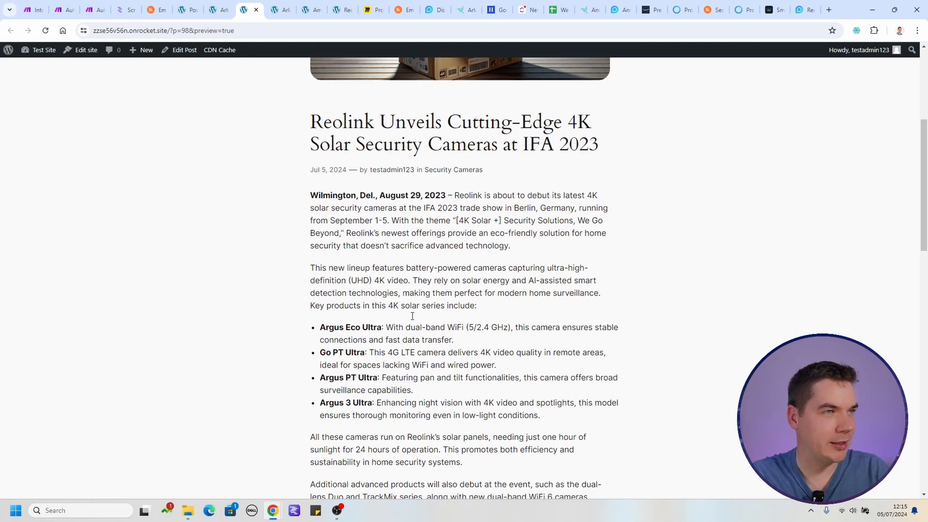
# Open the Reolink draft's linked IFA 2023 source article and compare its opening with the rewritten text.
pyautogui.scroll(-4, 413, 348)
pyautogui.keyDown('ctrl'); pyautogui.click(359, 386); pyautogui.keyUp('ctrl')
pyautogui.moveTo(303, 256); pyautogui.dragTo(429, 257)
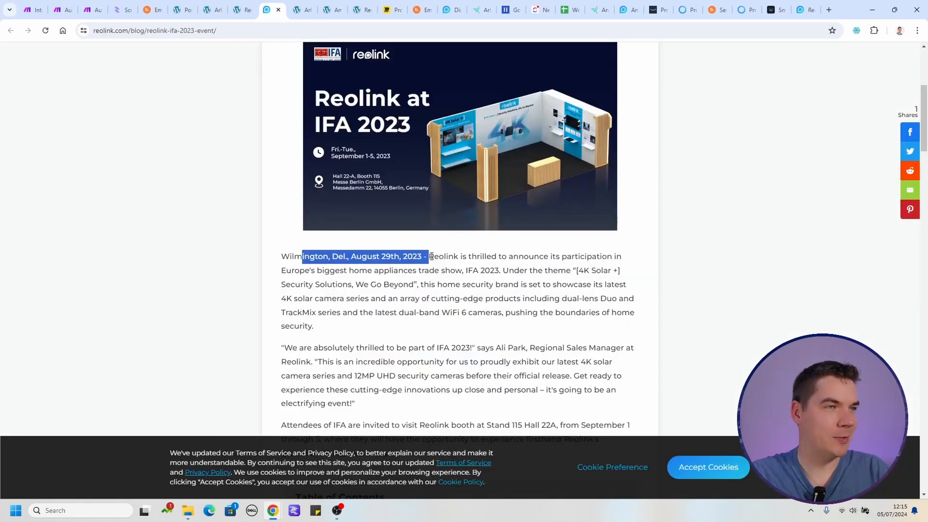
pyautogui.click(419, 257)
pyautogui.scroll(-1, 432, 261)
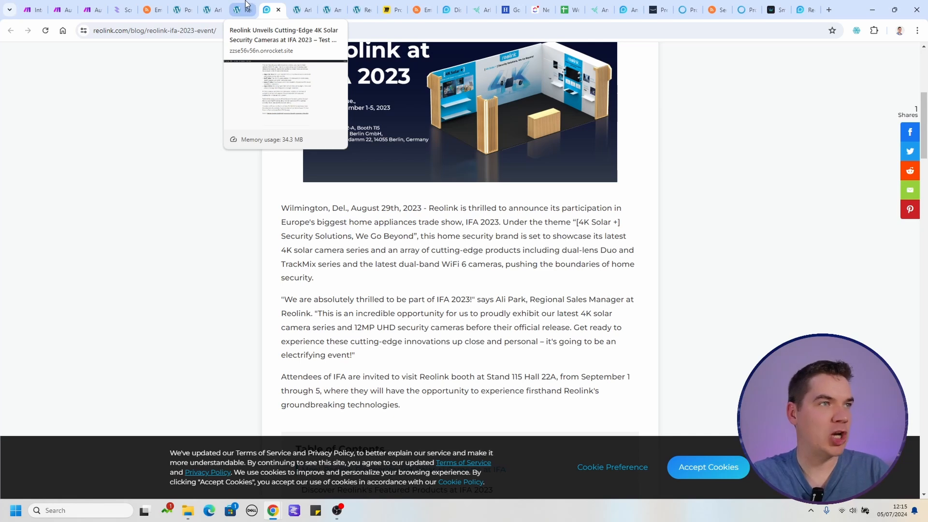
pyautogui.click(242, 10)
pyautogui.scroll(4, 397, 208)
pyautogui.moveTo(469, 196); pyautogui.dragTo(470, 214)
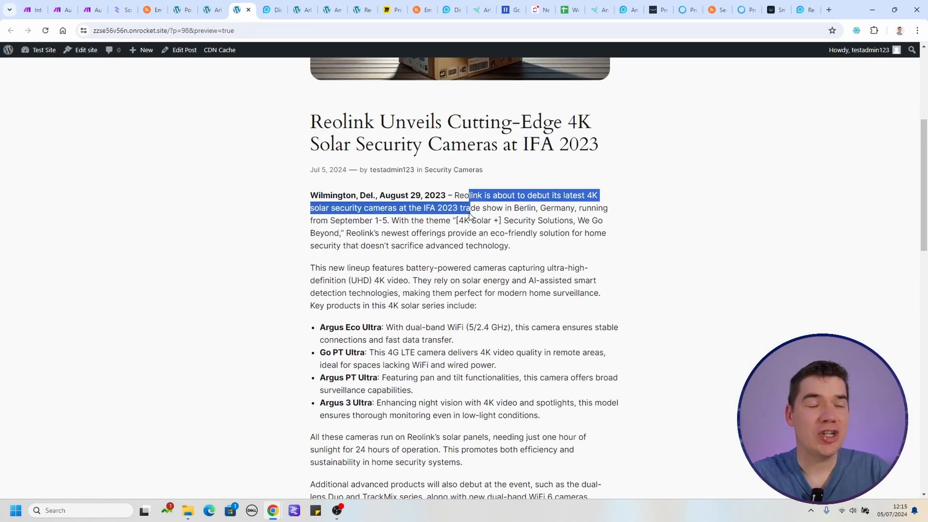
pyautogui.click(466, 221)
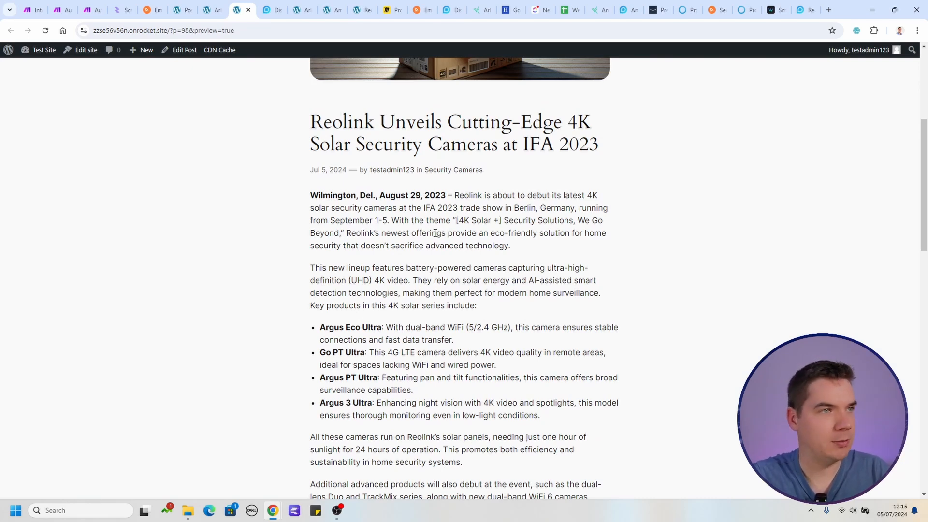
pyautogui.scroll(-1, 435, 237)
pyautogui.scroll(-1, 434, 243)
# Review the featured image, title and body of the Arlo Security Tag draft preview.
pyautogui.hotkey('ctrl', 'Tab')
pyautogui.hotkey('ctrl', 'Tab')
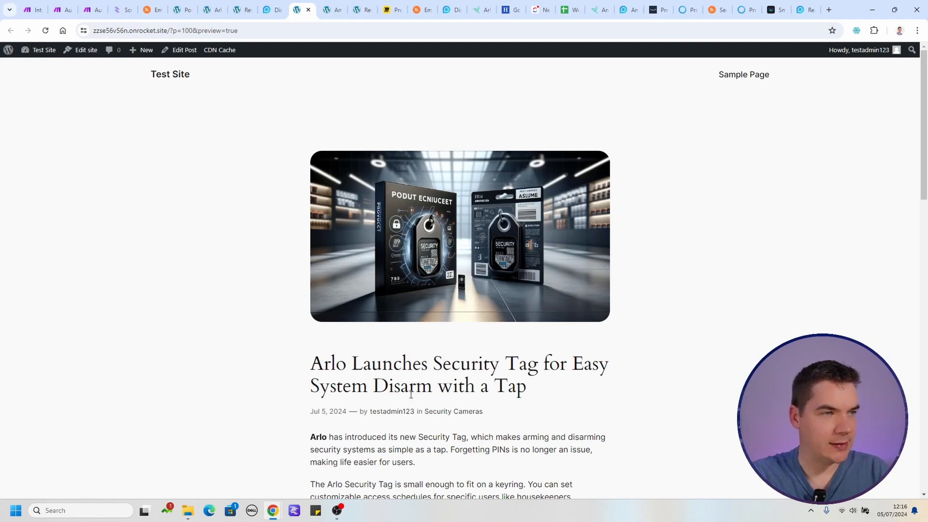
pyautogui.scroll(-1, 425, 379)
pyautogui.scroll(1, 421, 256)
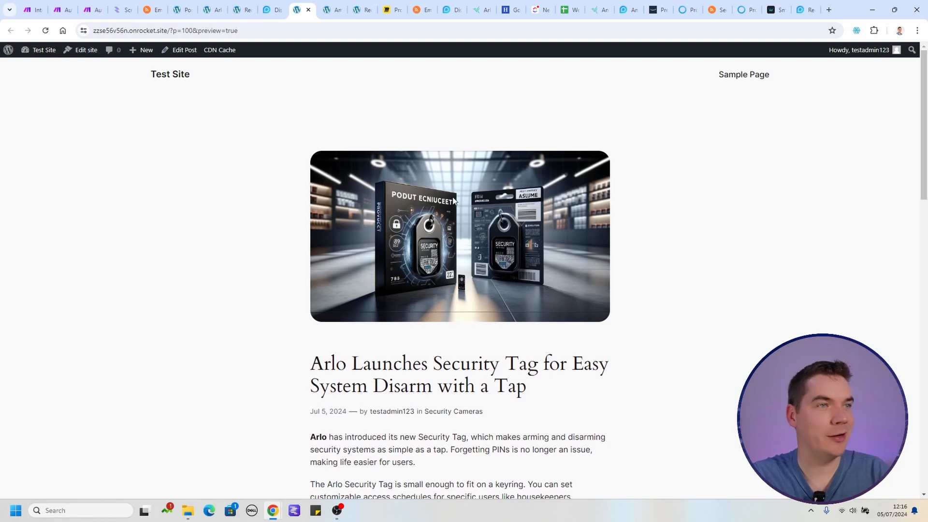
pyautogui.scroll(-1, 435, 242)
pyautogui.scroll(1, 406, 259)
pyautogui.scroll(-1, 406, 260)
# Open the Arlo Security Tag draft's linked community announcement and compare it with the rewritten article.
pyautogui.click(407, 260)
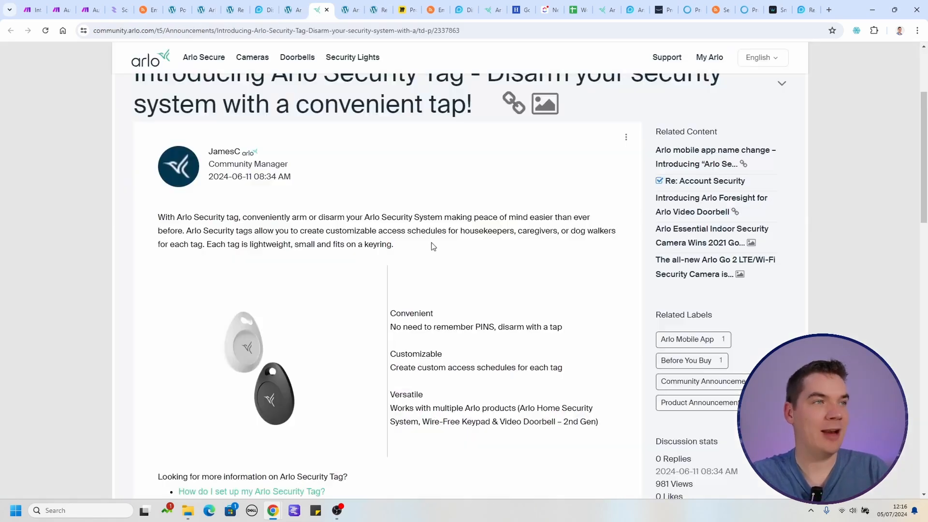
pyautogui.scroll(-4, 407, 208)
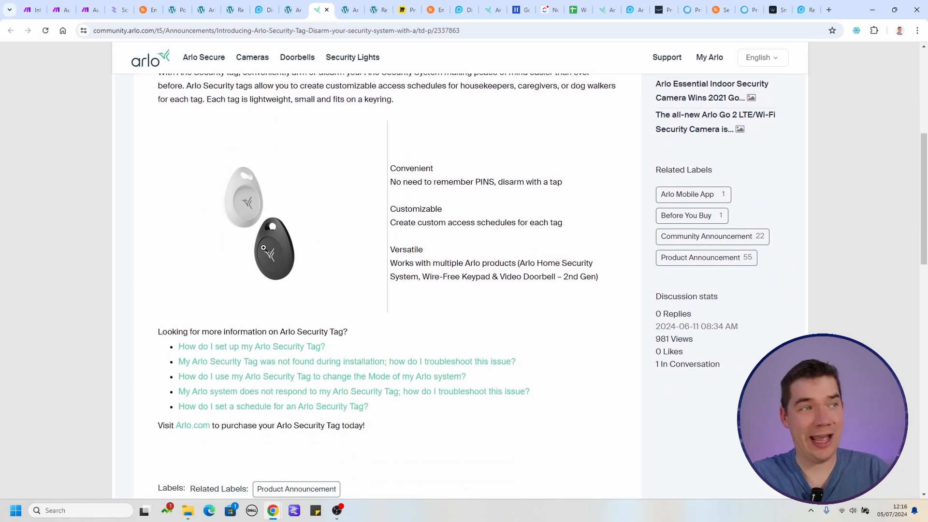
pyautogui.scroll(4, 423, 262)
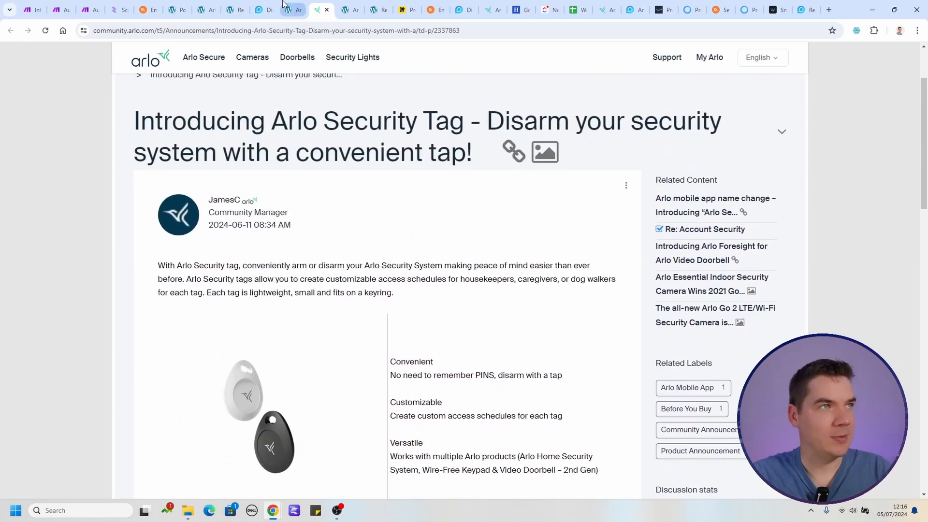
pyautogui.hotkey('ctrl', 'shift', 'Tab')
pyautogui.click(405, 237)
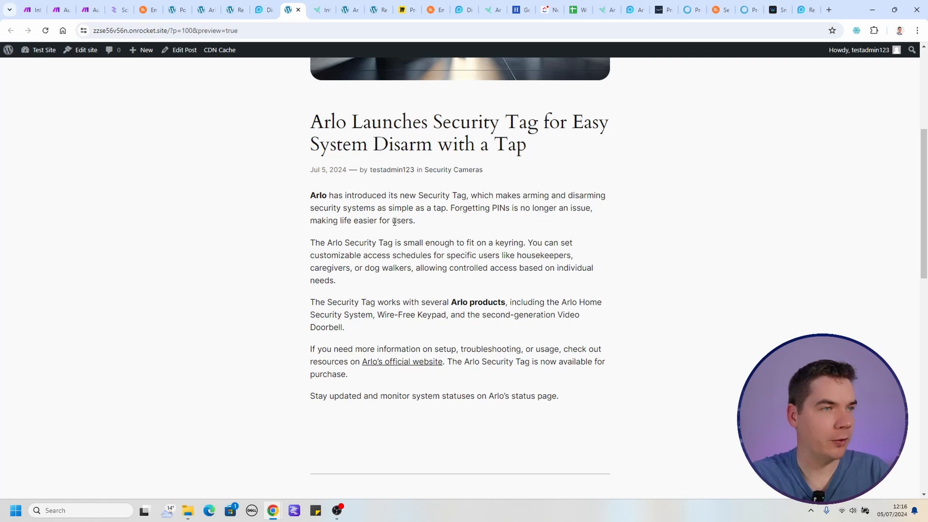
# Review the featured image, title and body of the Amazon Blink Moments draft preview.
pyautogui.hotkey('ctrl', 'Tab')
pyautogui.hotkey('ctrl', 'Tab')
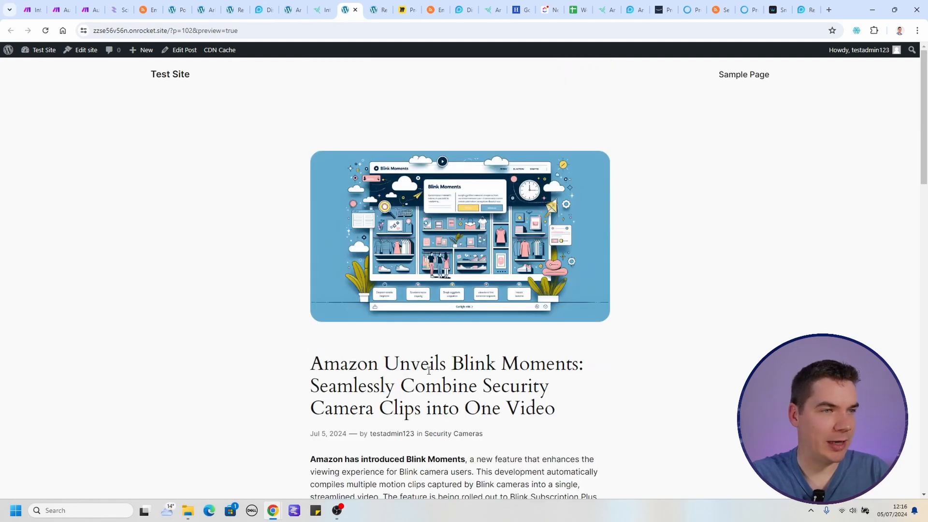
pyautogui.moveTo(399, 387); pyautogui.dragTo(442, 409)
pyautogui.click(449, 406)
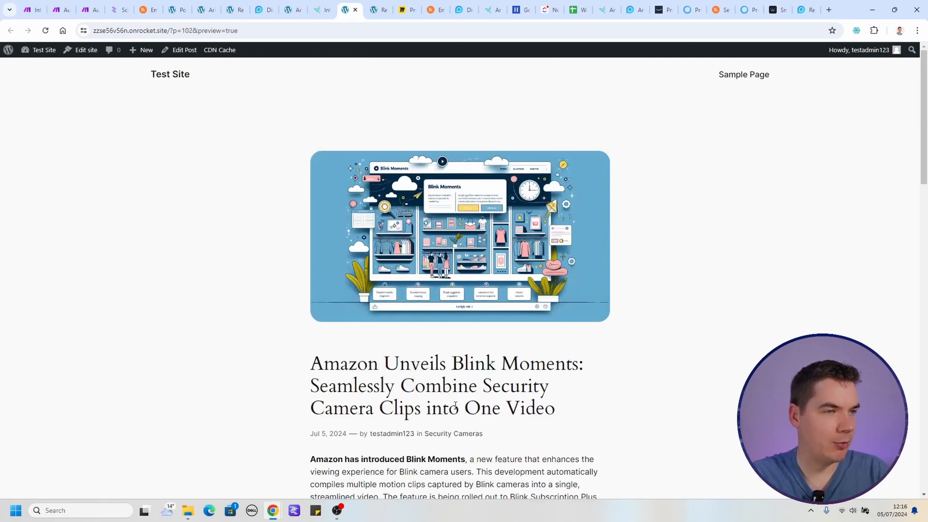
pyautogui.scroll(-4, 450, 398)
pyautogui.scroll(-4, 450, 399)
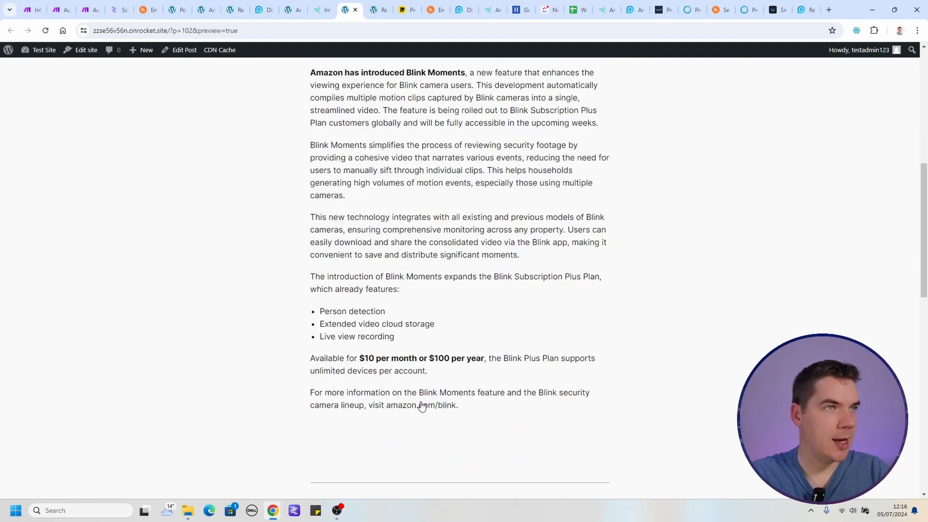
# Open the source linked in the Blink Moments draft, skim it, and recheck the draft's text and featured image.
pyautogui.keyDown('ctrl'); pyautogui.click(417, 406); pyautogui.keyUp('ctrl')
pyautogui.hotkey('ctrl', 'Tab')
pyautogui.scroll(-12, 350, 306)
pyautogui.scroll(-6, 351, 305)
pyautogui.scroll(5, 350, 306)
pyautogui.click(344, 7)
pyautogui.scroll(3, 391, 260)
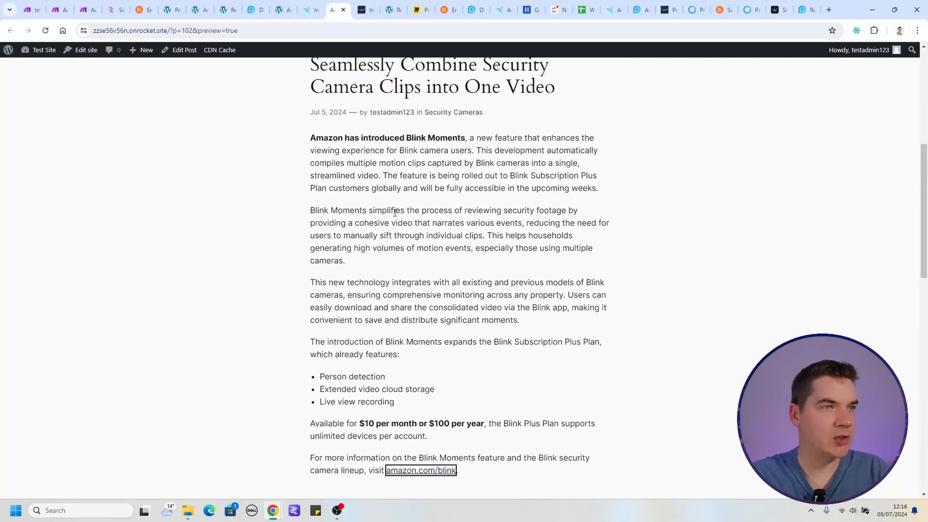
pyautogui.scroll(5, 390, 261)
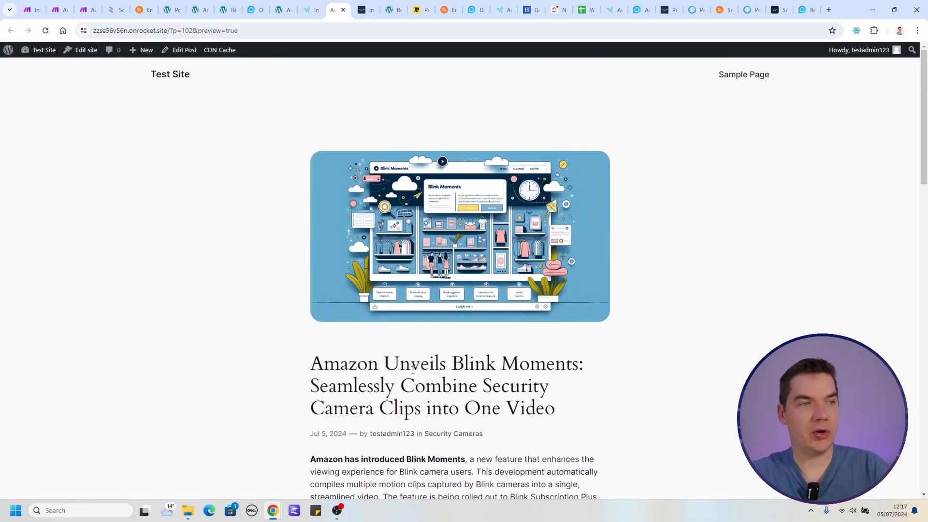
pyautogui.scroll(-1, 413, 369)
pyautogui.scroll(1, 414, 355)
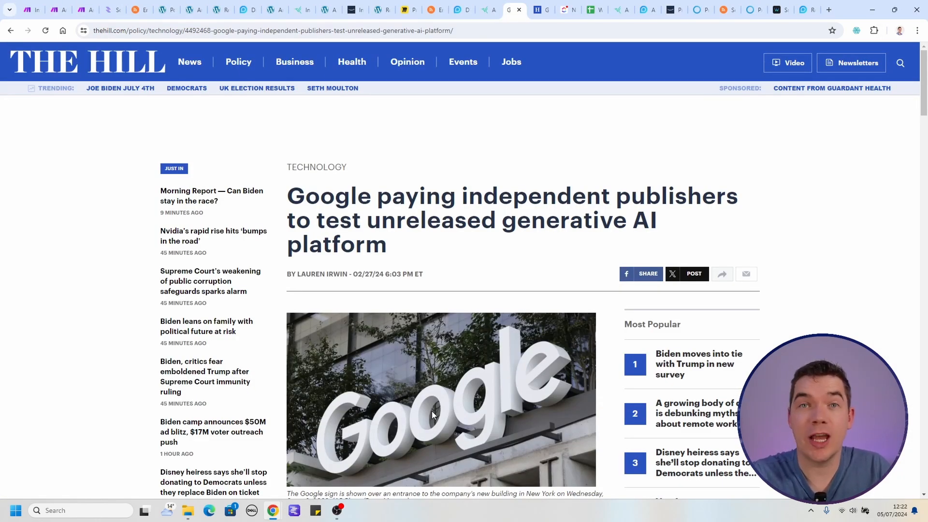
# Read The Hill article on Google paying publishers, examining the passage on summarizing already published content into new articles.
pyautogui.scroll(-7, 431, 411)
pyautogui.moveTo(430, 331); pyautogui.dragTo(452, 344)
pyautogui.click(452, 346)
pyautogui.scroll(-1, 457, 357)
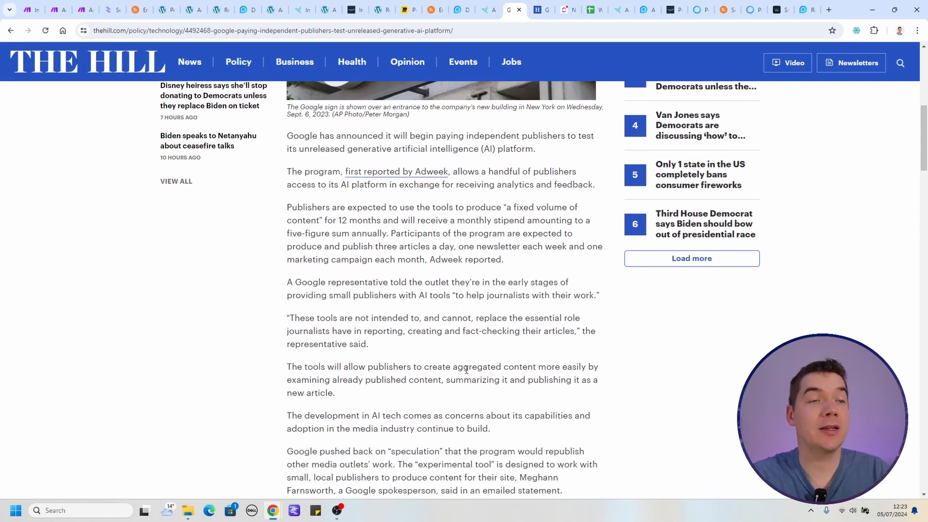
pyautogui.moveTo(331, 379); pyautogui.dragTo(523, 395)
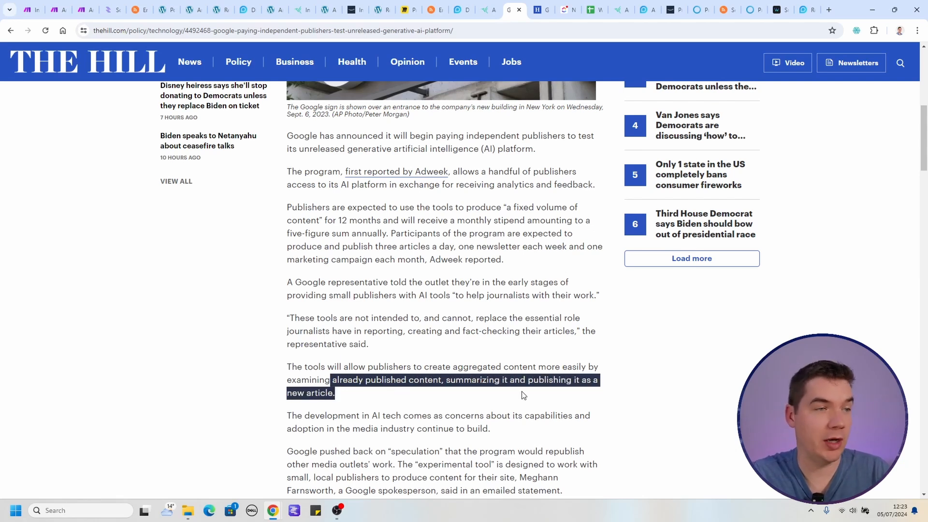
pyautogui.click(523, 395)
# Examine The Hill article's statements on AI tools not replacing journalists and publishers keeping editorial control.
pyautogui.scroll(-1, 410, 271)
pyautogui.moveTo(394, 262); pyautogui.dragTo(424, 300)
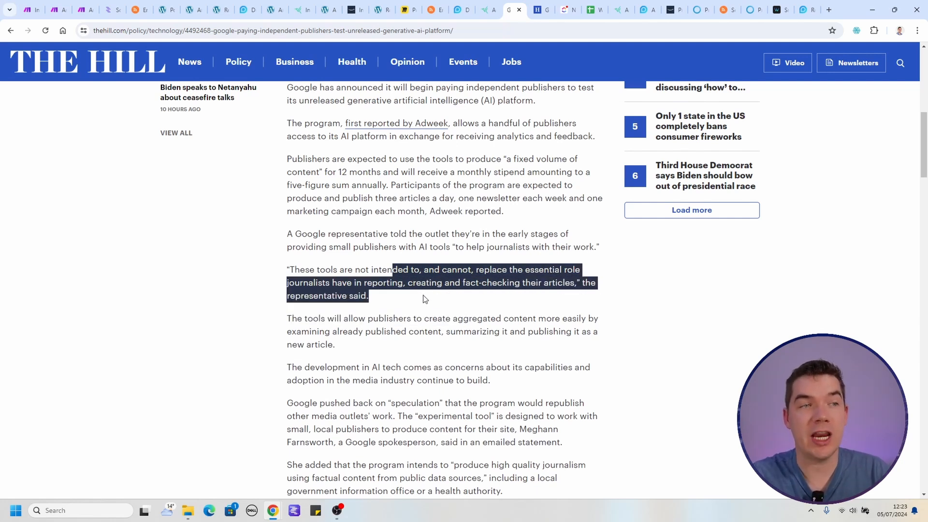
pyautogui.scroll(-3, 425, 297)
pyautogui.click(425, 298)
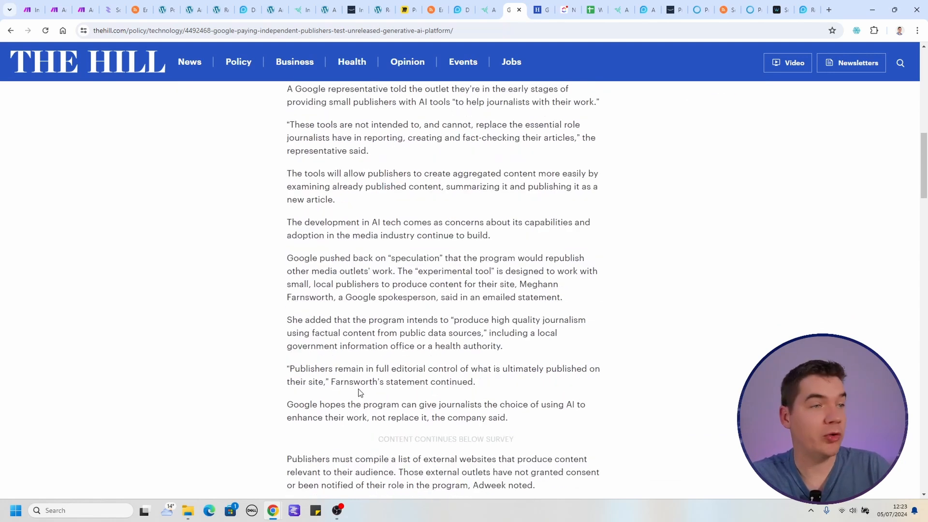
pyautogui.moveTo(374, 367); pyautogui.dragTo(496, 375)
pyautogui.click(493, 382)
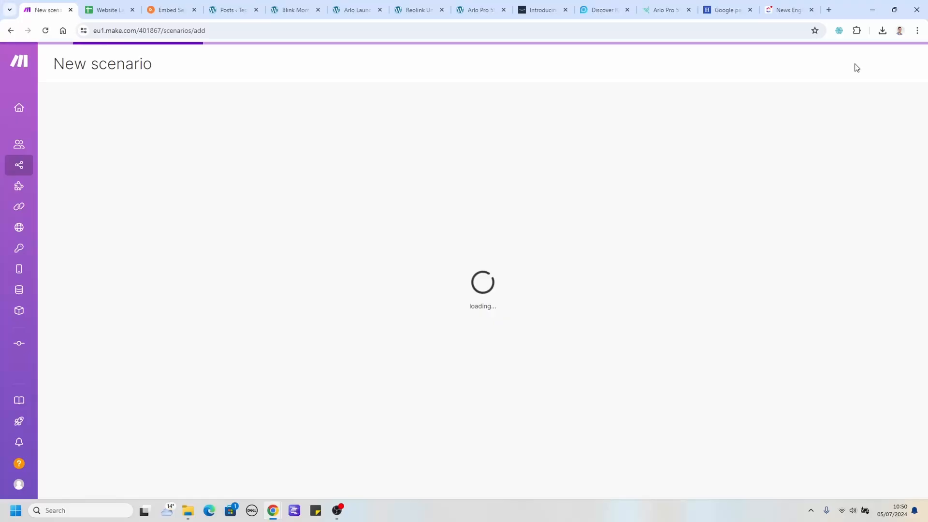
# Import the blueprint.json file into the new Make scenario.
pyautogui.click(346, 470)
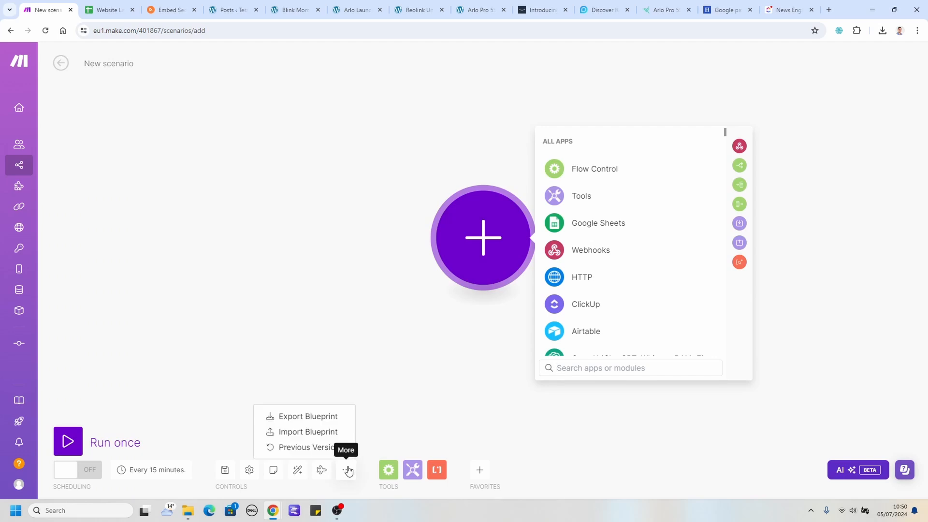
pyautogui.click(298, 436)
pyautogui.click(298, 436)
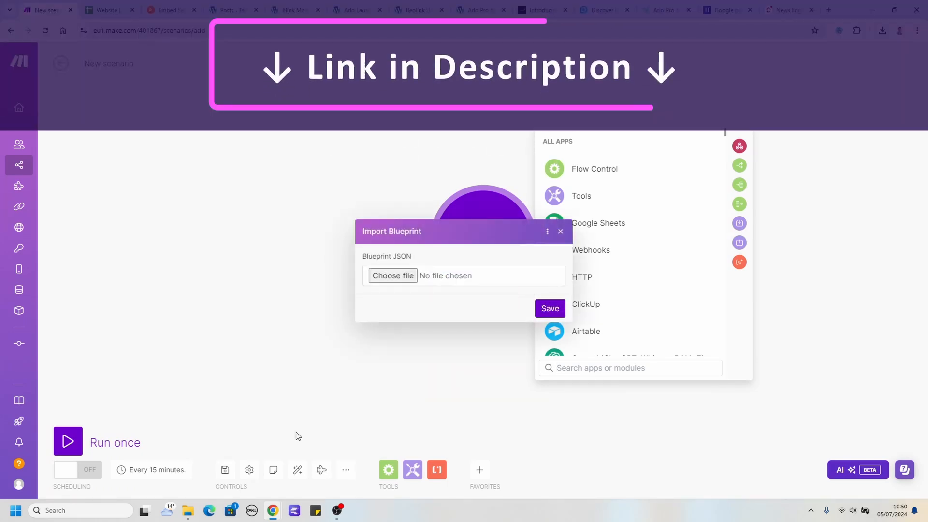
pyautogui.click(406, 277)
pyautogui.doubleClick(126, 91)
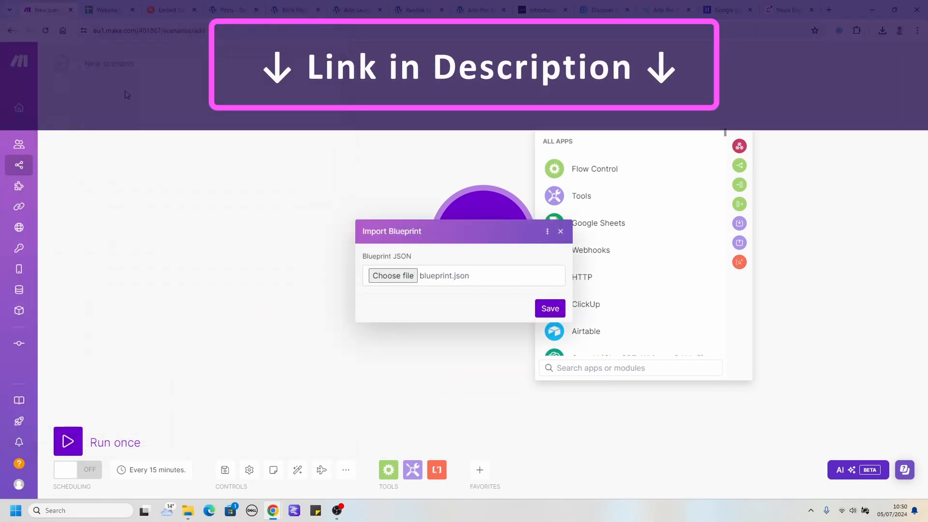
pyautogui.click(550, 310)
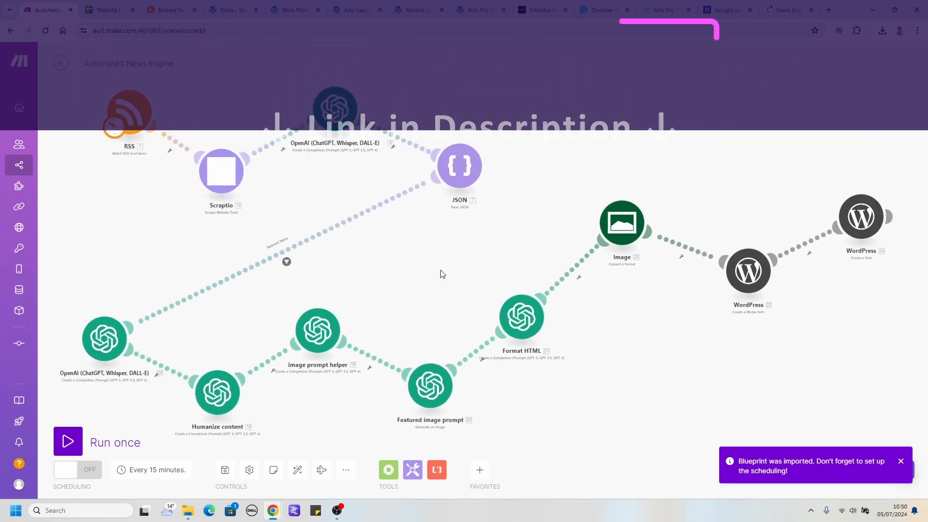